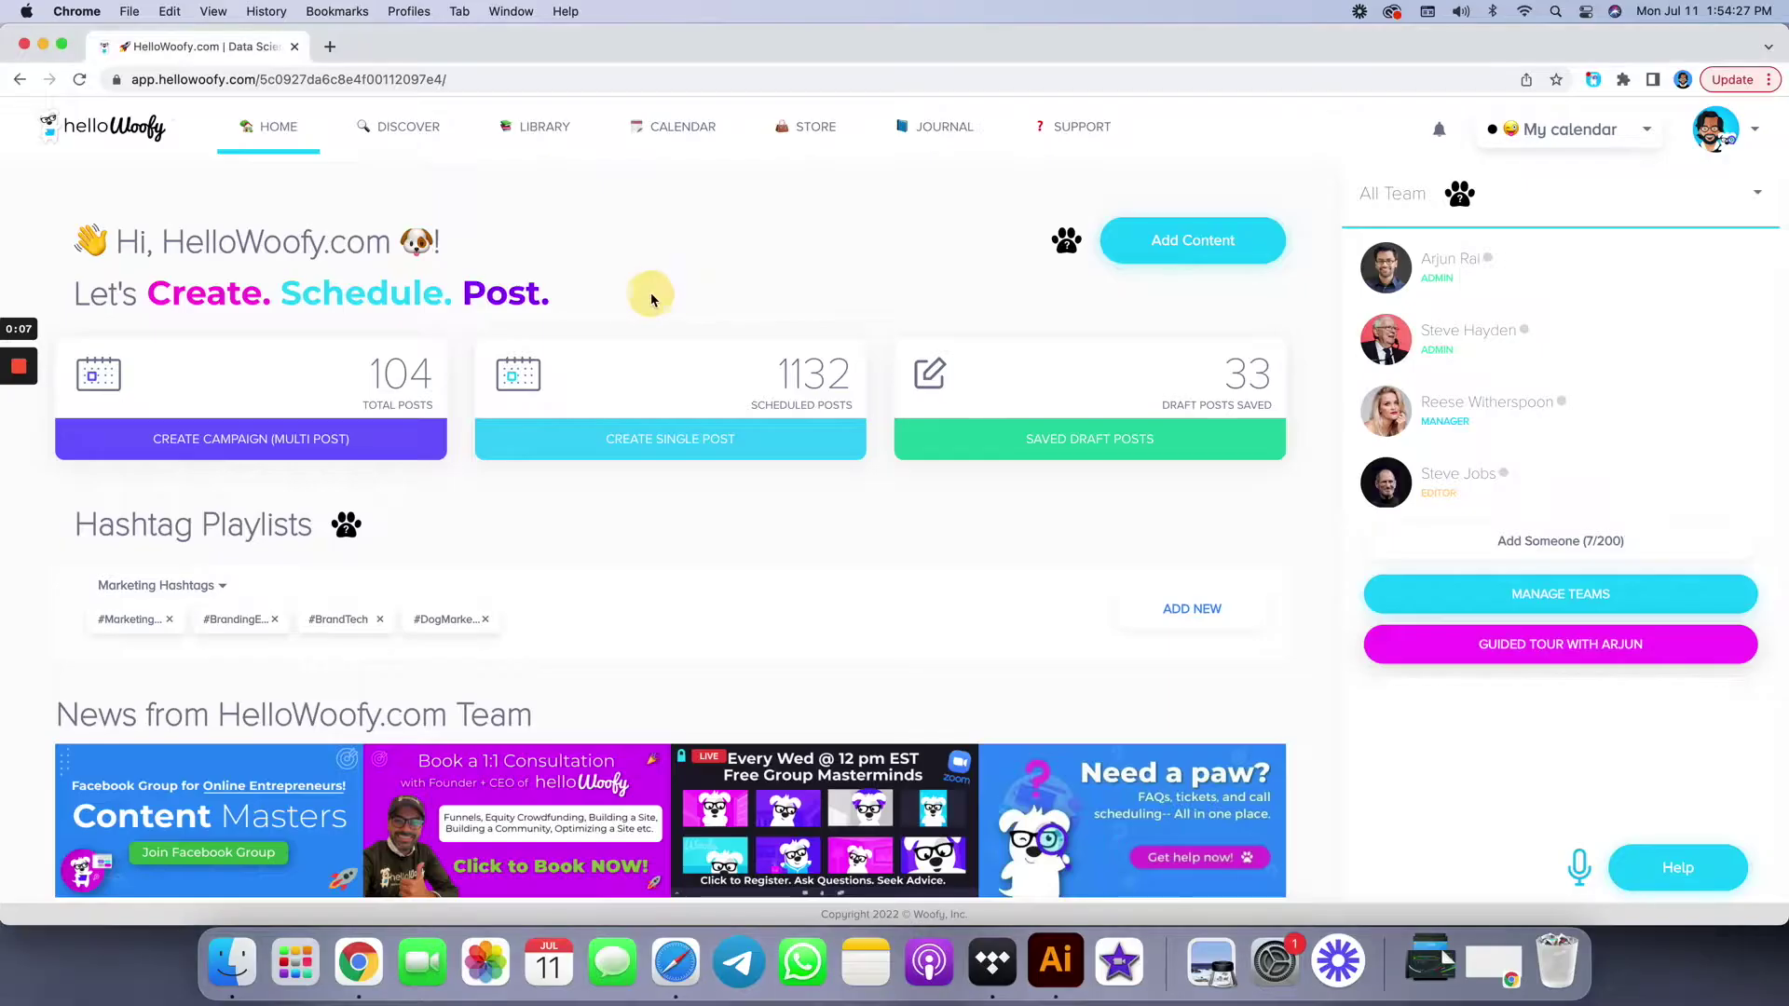
Step: Start a single post saying 'I love creating amazing content!' with the Adobe emoji article link
{"action": "scroll", "coordinate": [687, 429], "scroll_direction": "up", "scroll_amount": 5}
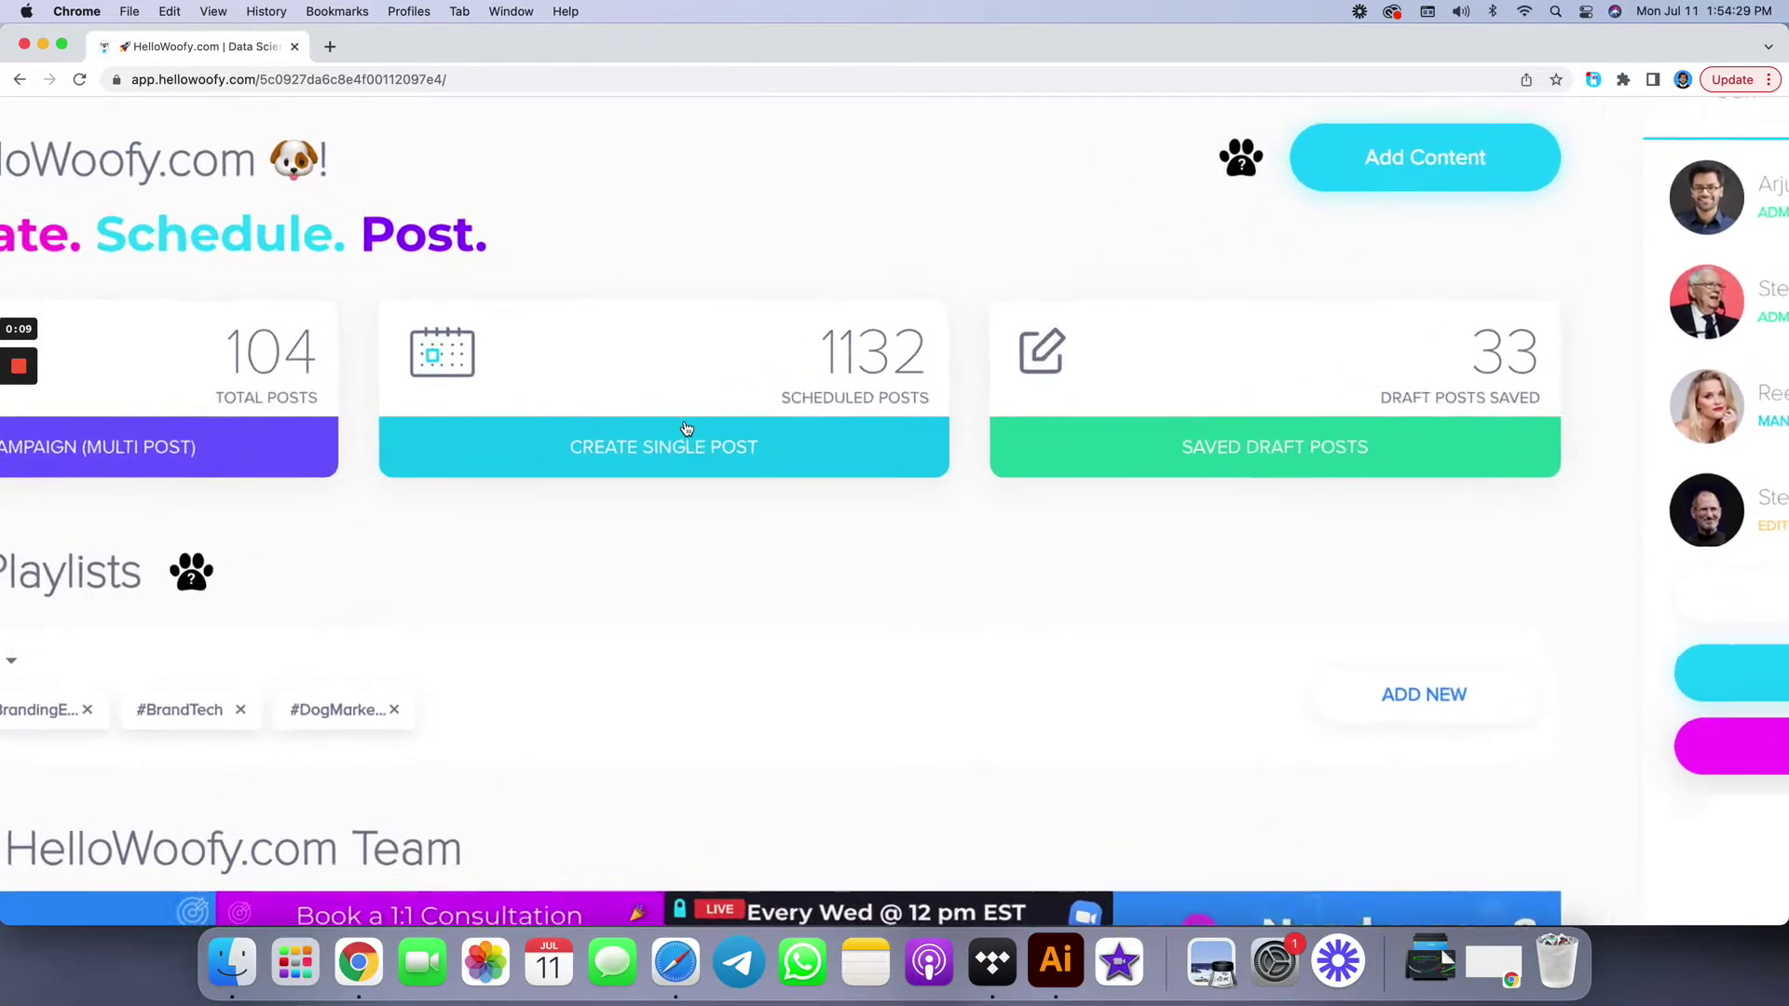
{"action": "scroll", "coordinate": [686, 429], "scroll_direction": "down", "scroll_amount": 5}
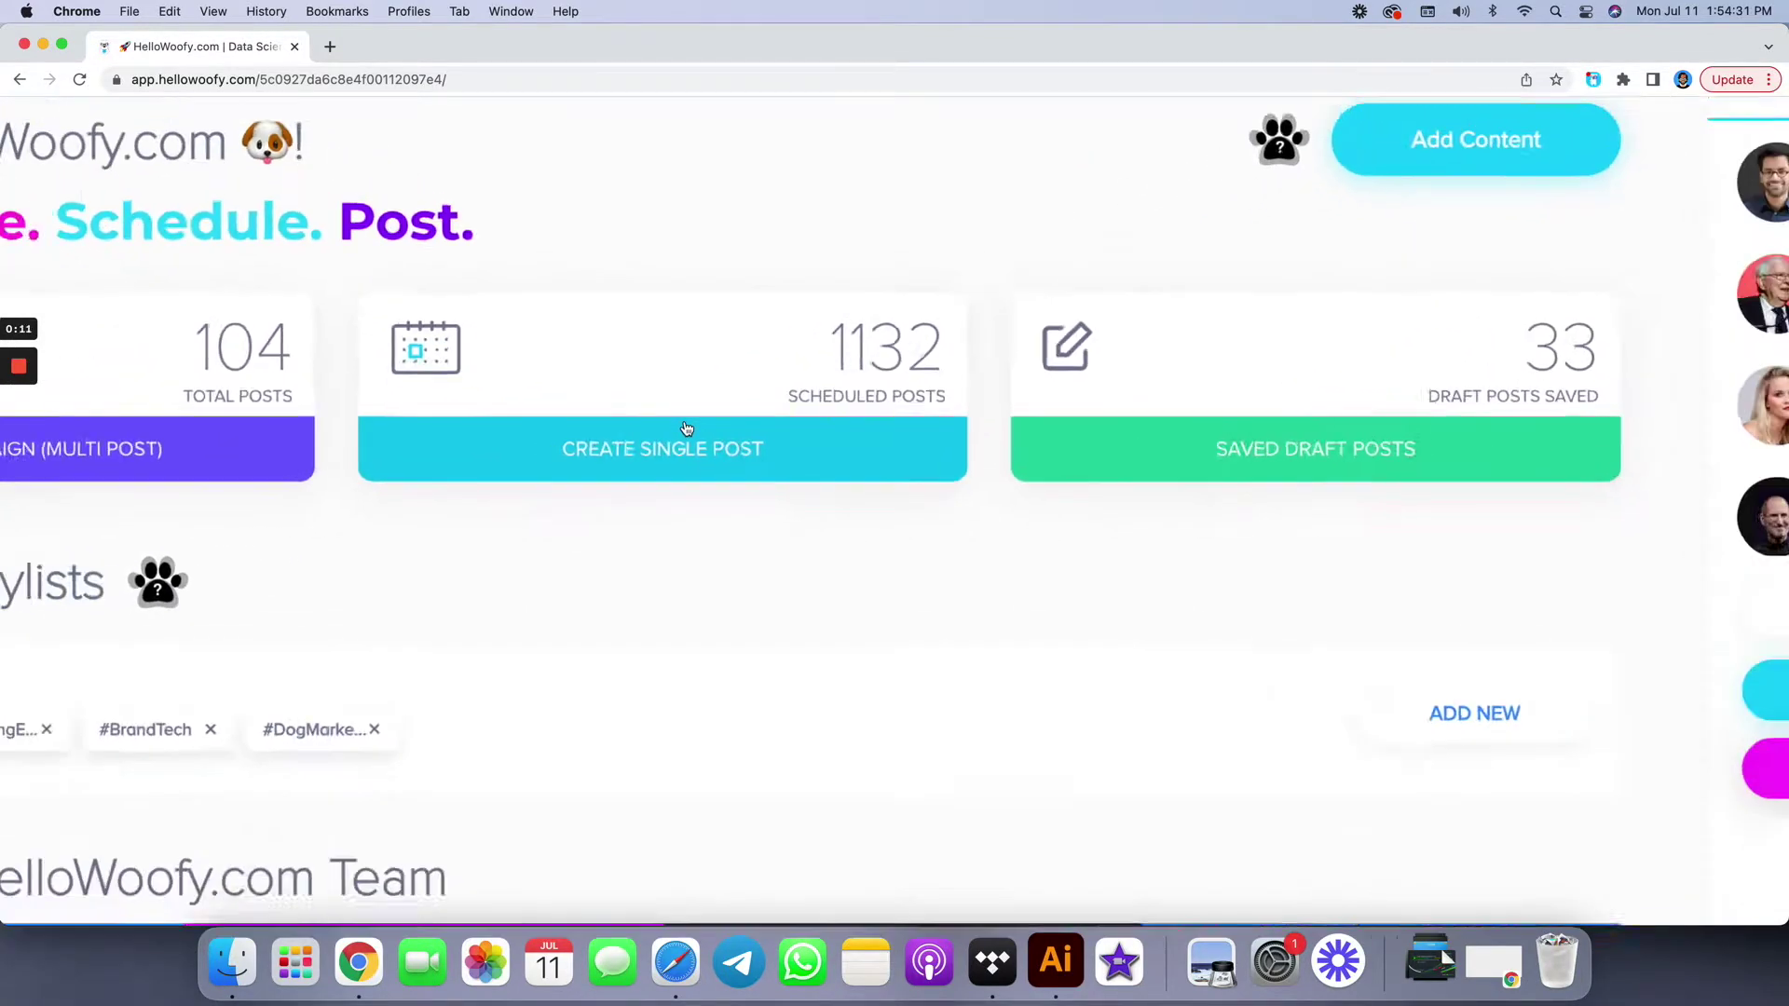
{"action": "left_click", "coordinate": [685, 440]}
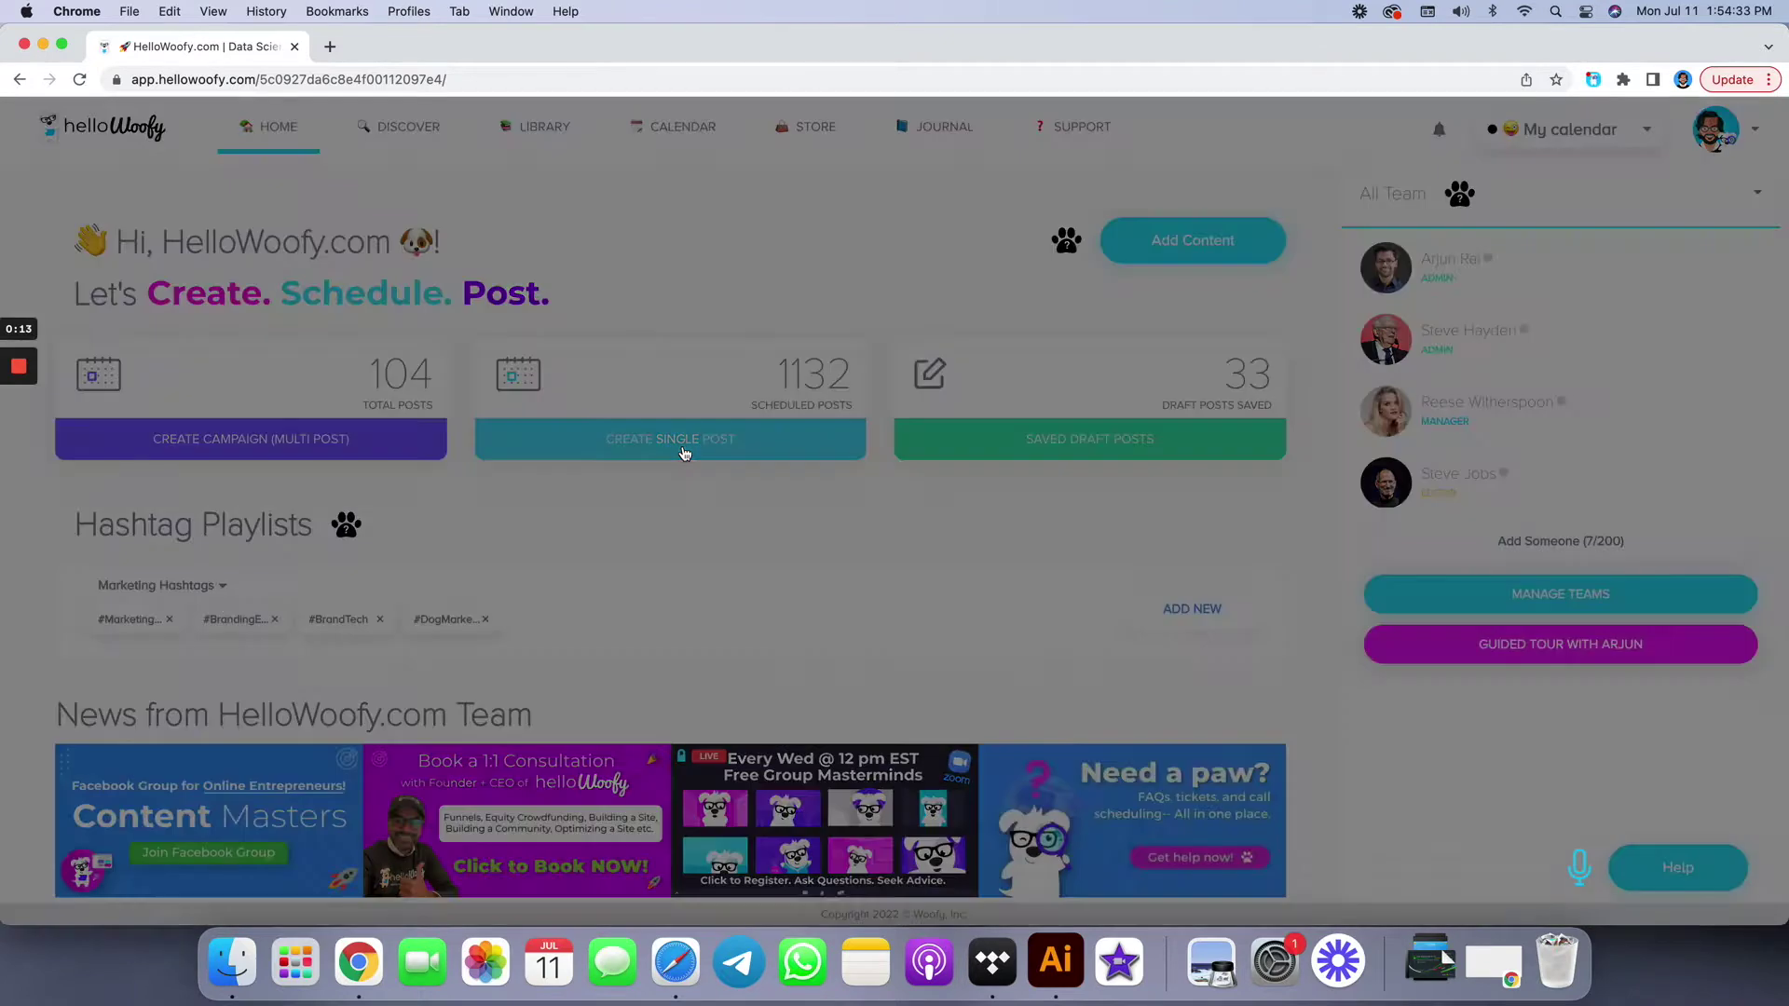
{"action": "scroll", "coordinate": [788, 321], "scroll_direction": "up", "scroll_amount": 3}
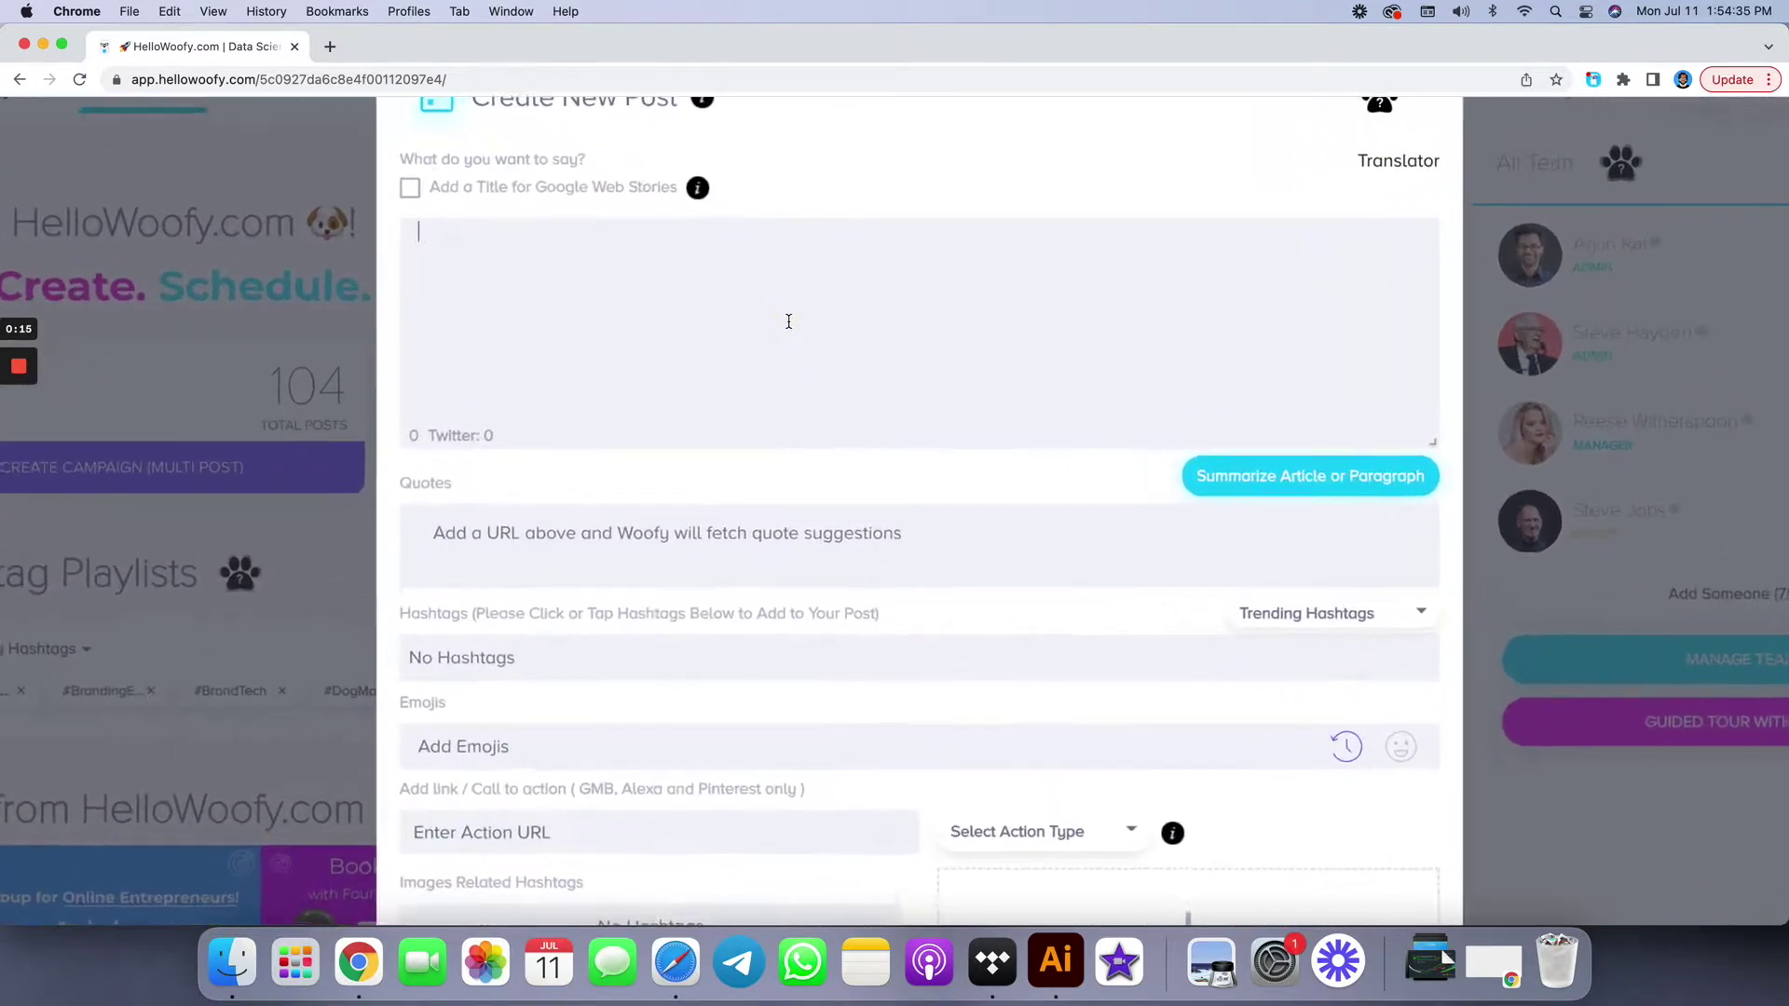
{"action": "type", "text": "I l"}
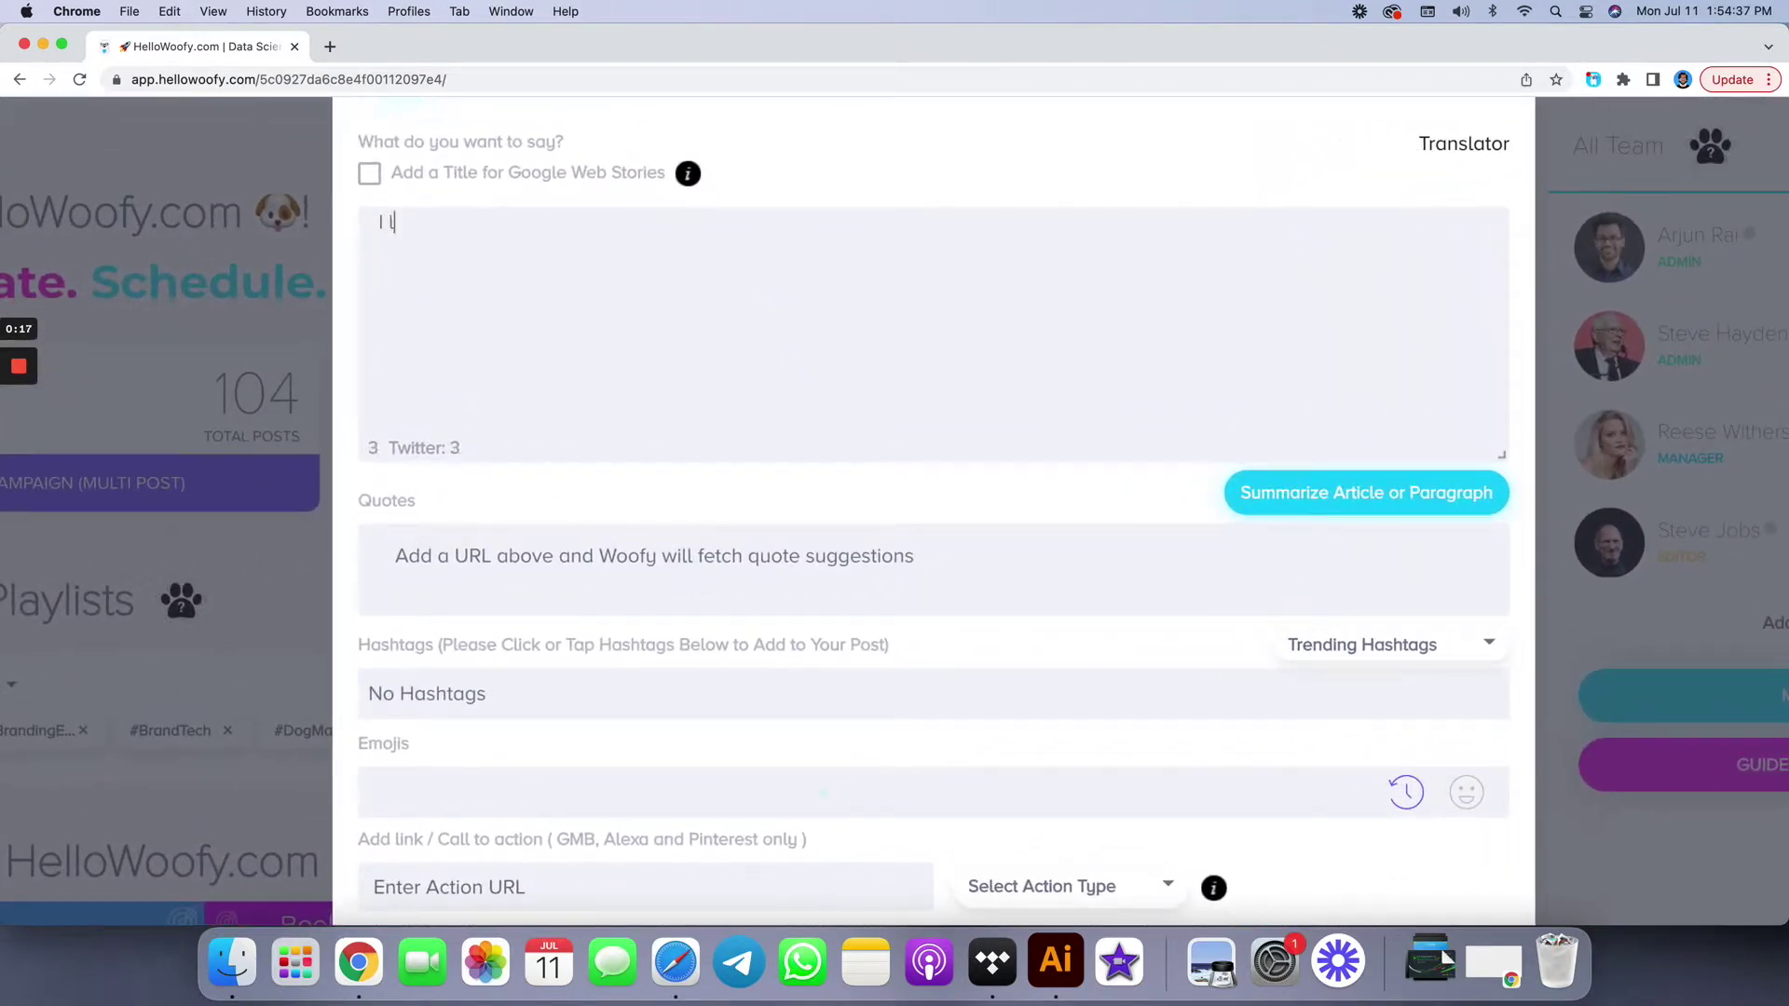
{"action": "type", "text": "o"}
{"action": "type", "text": "ve creating amazing content! "}
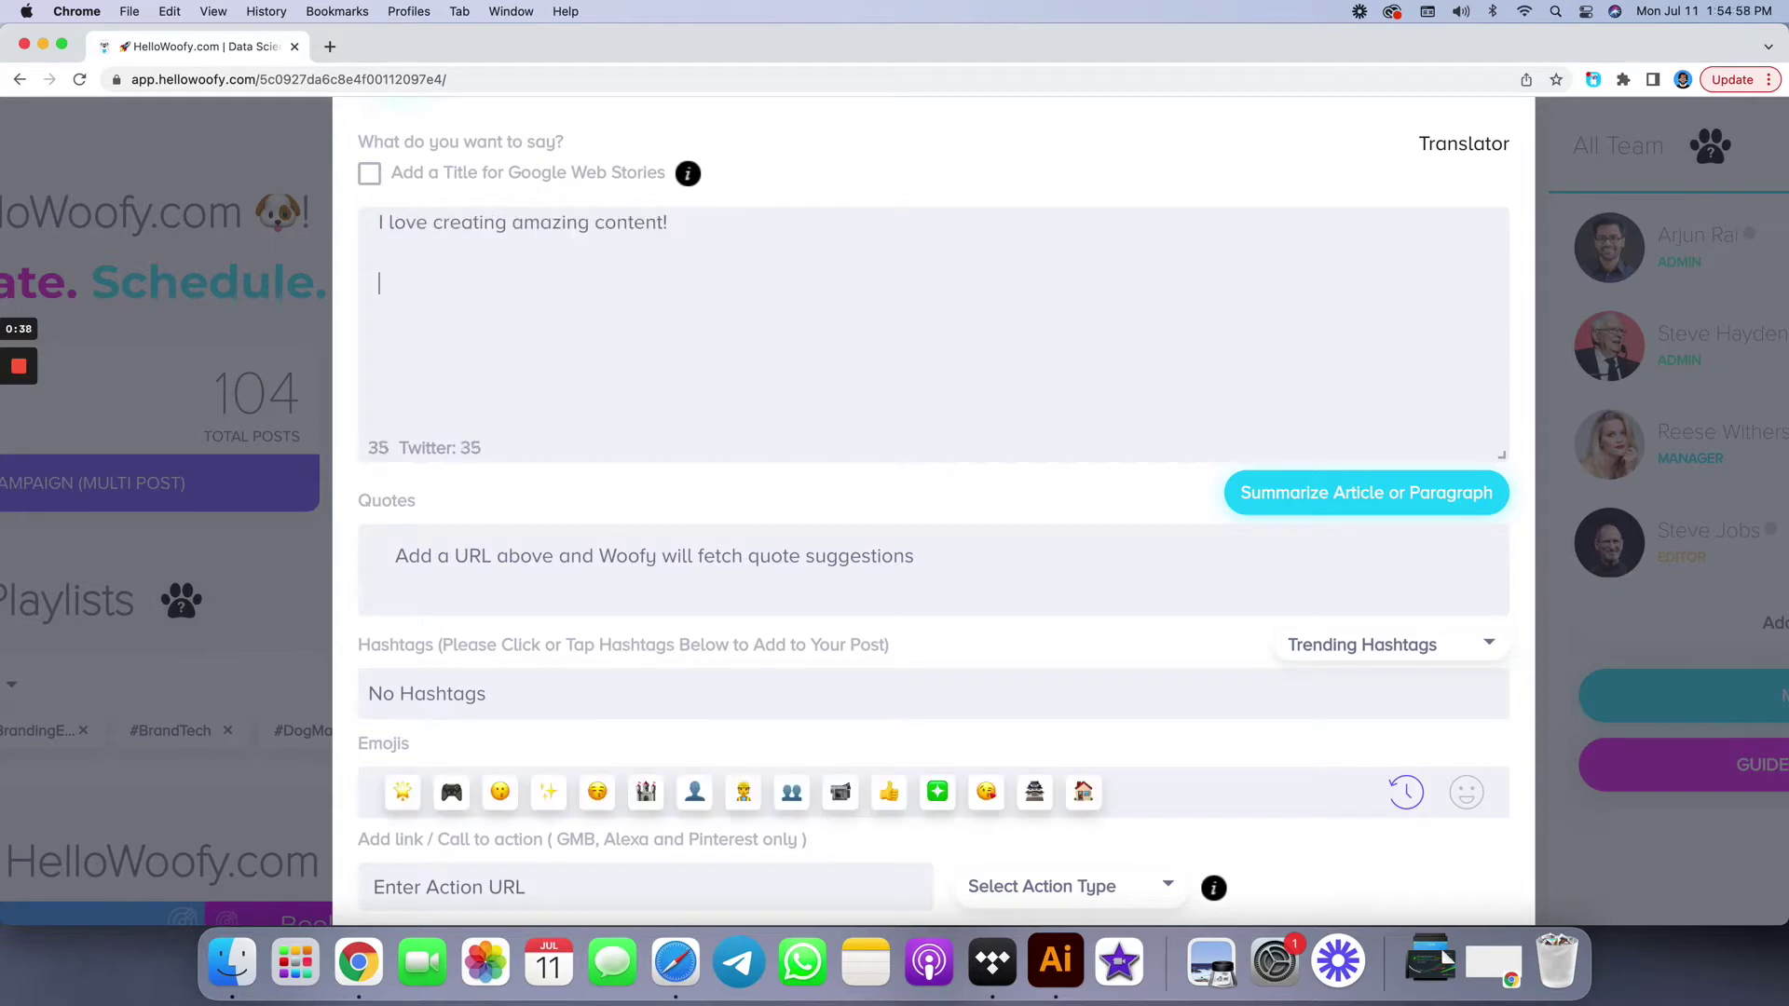
{"action": "type", "text": "Check t"}
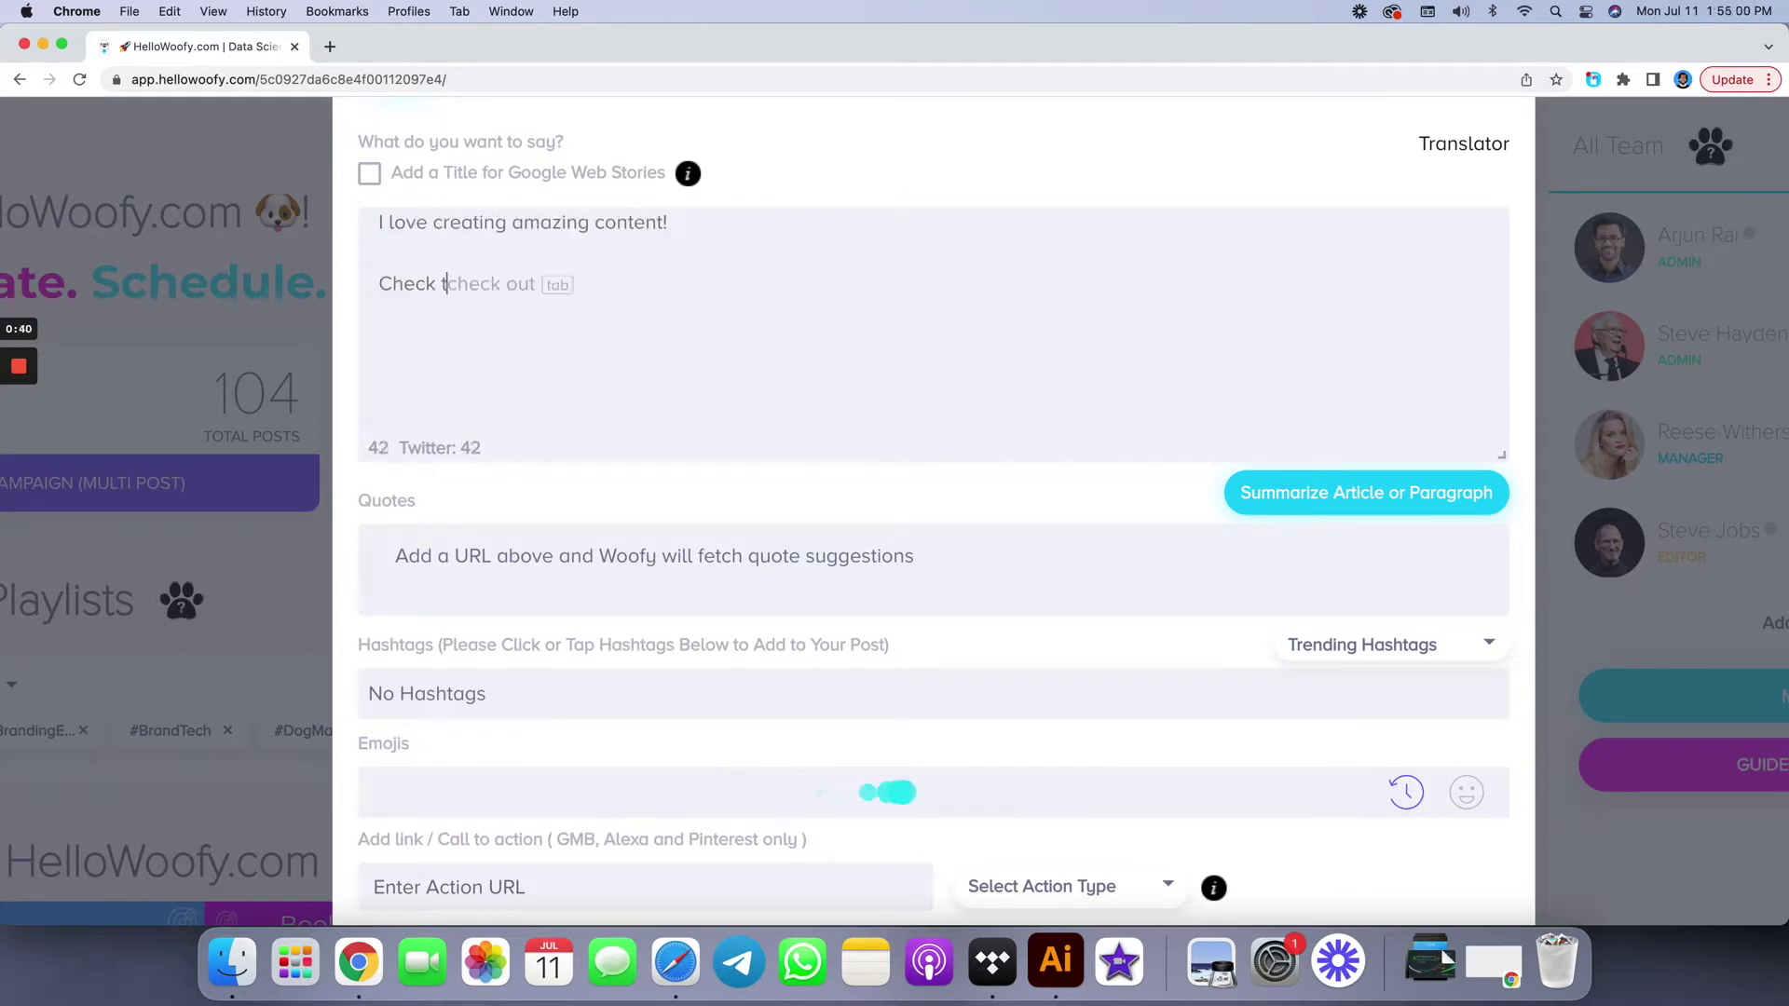
{"action": "key", "text": "Tab"}
{"action": "type", "text": ":"}
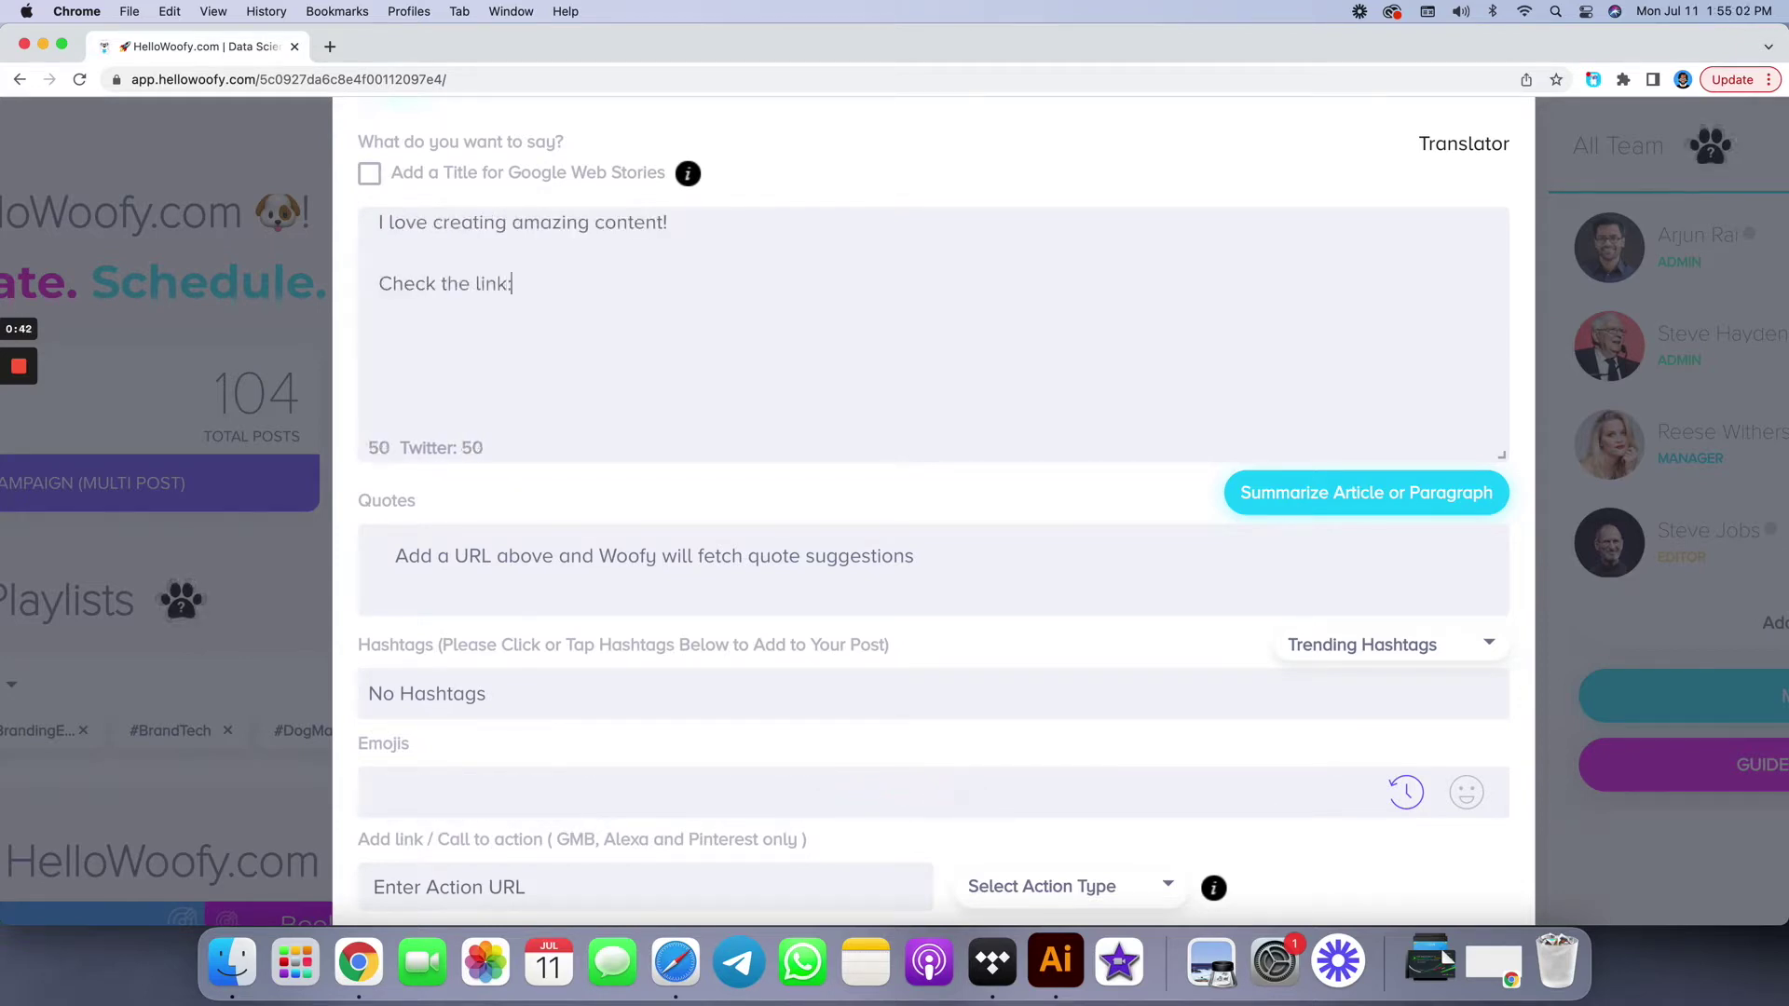
{"action": "type", "text": "https://blog.adobe.com/en/publish/2019/07/17/the-cultural-phenomenon-of-emoji"}
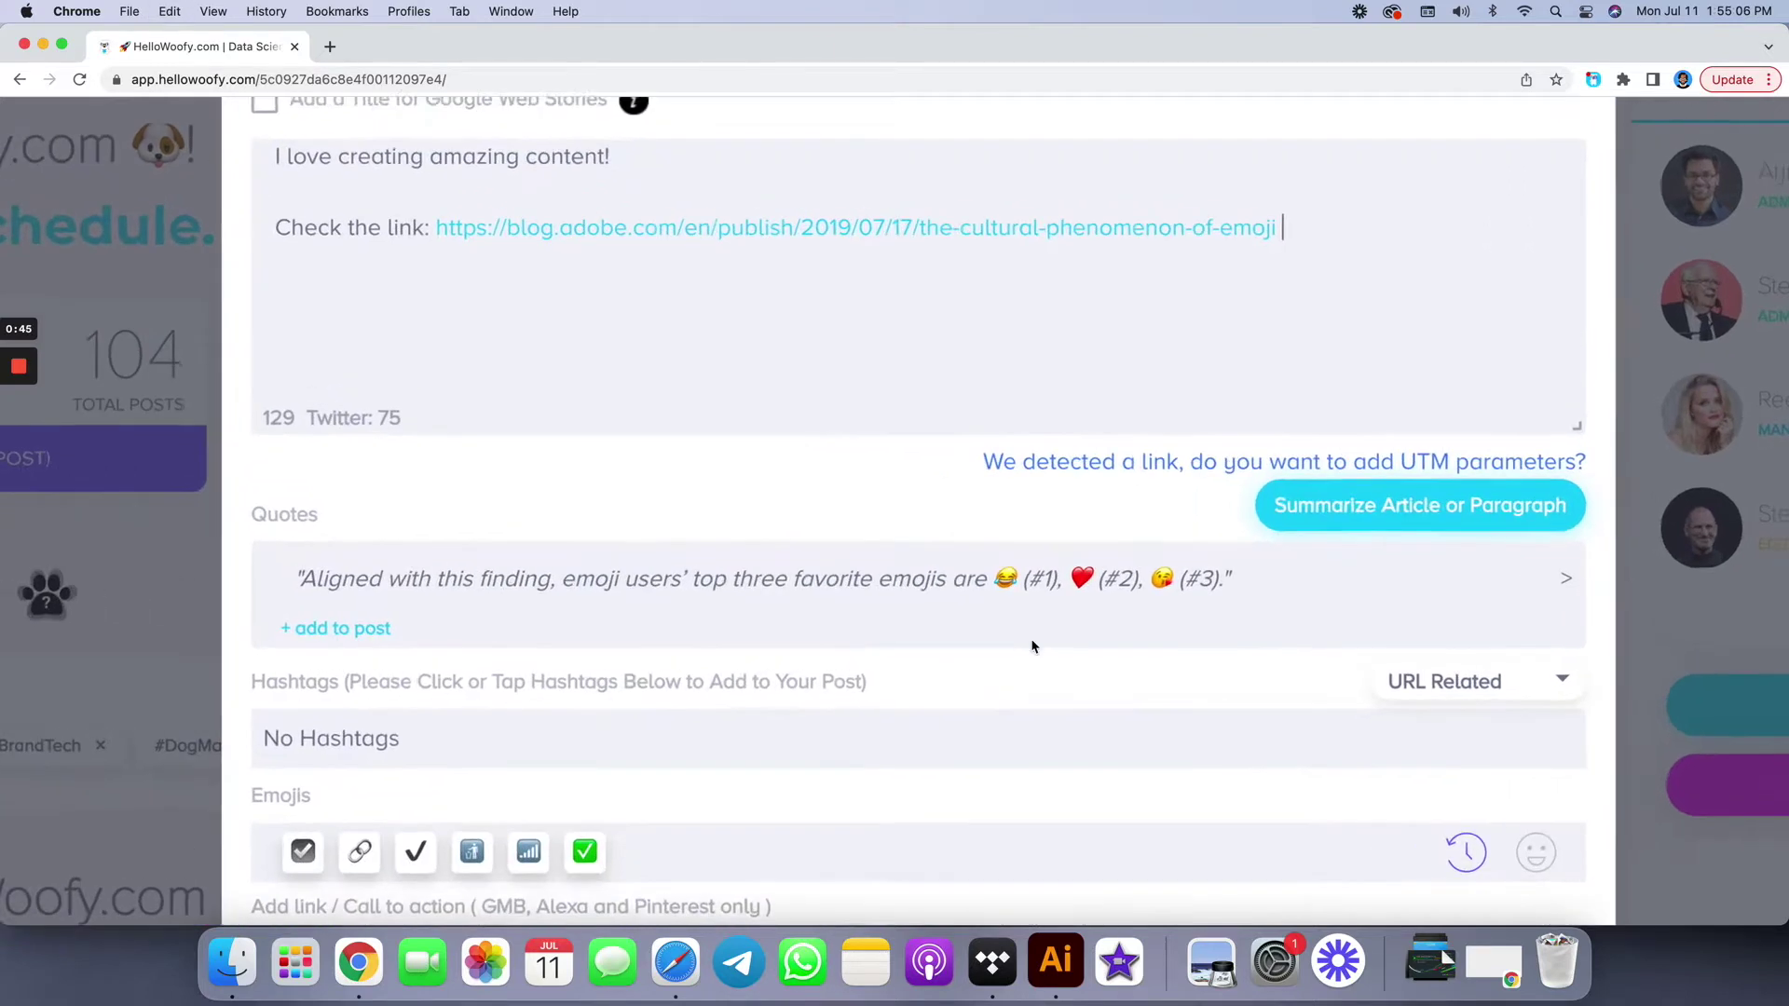
Step: Append the article's suggested quote and the hashtags #Emojis, #OnlineCommunities and #AnimatedGifs
{"action": "left_click", "coordinate": [1628, 572]}
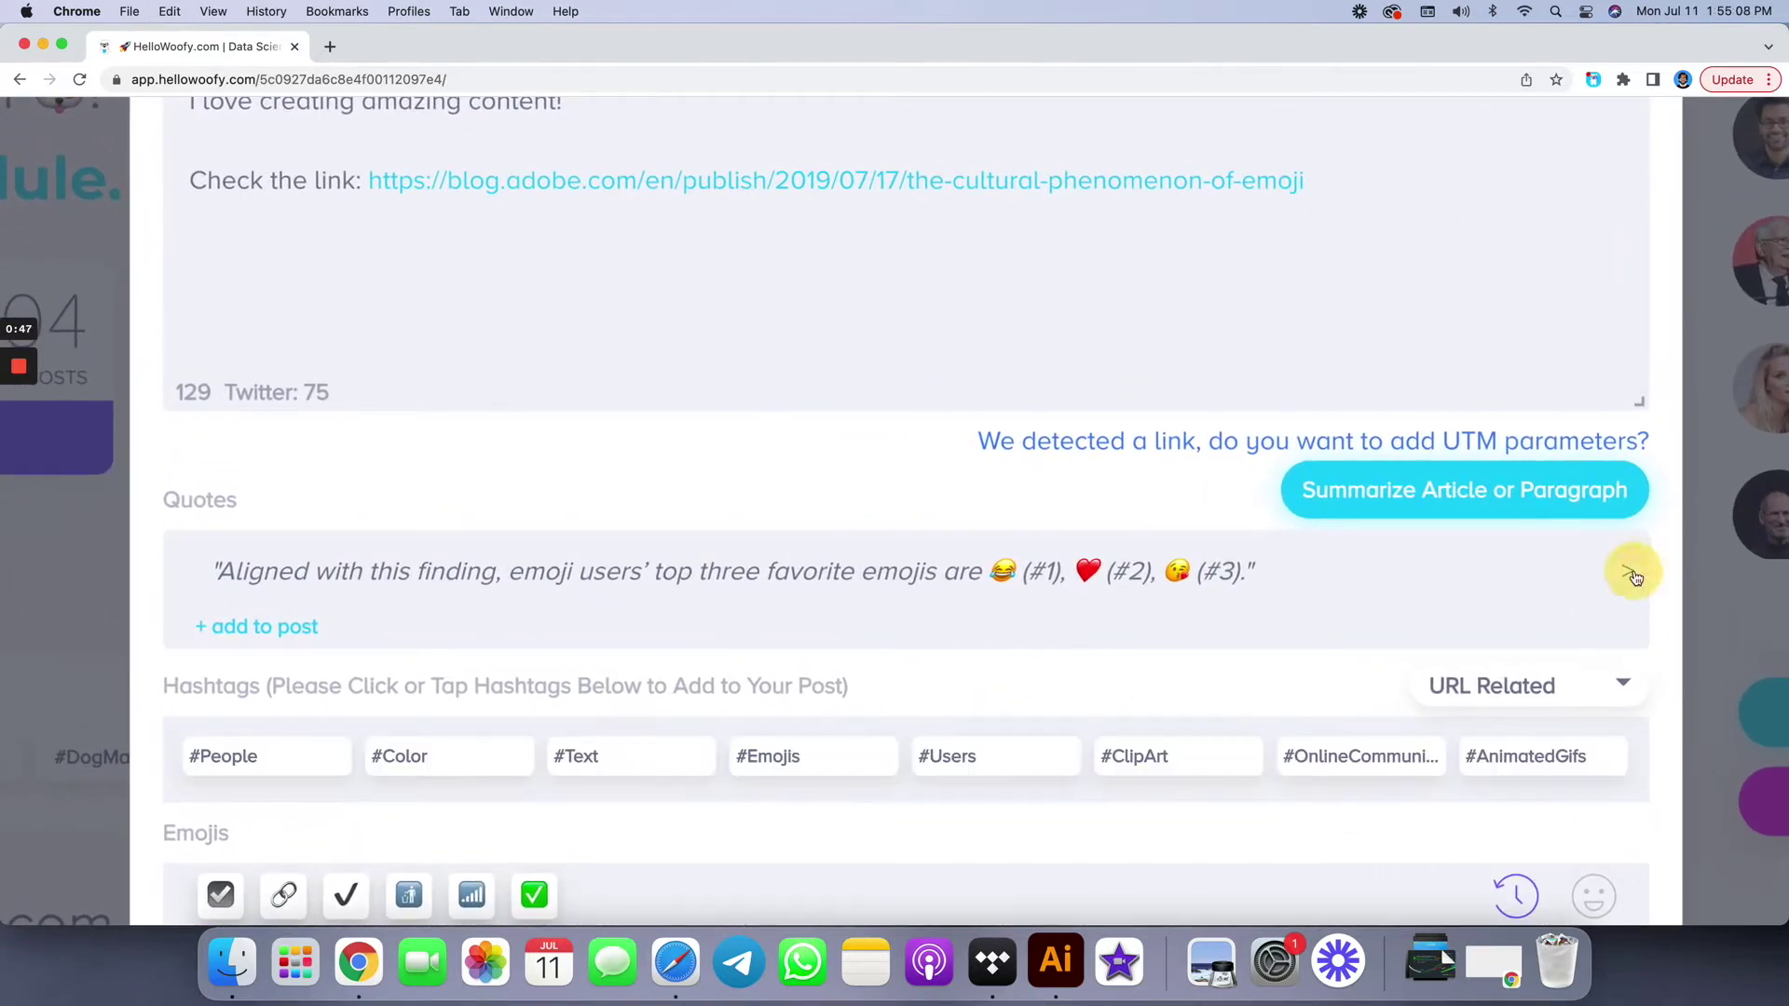
{"action": "left_click", "coordinate": [302, 632]}
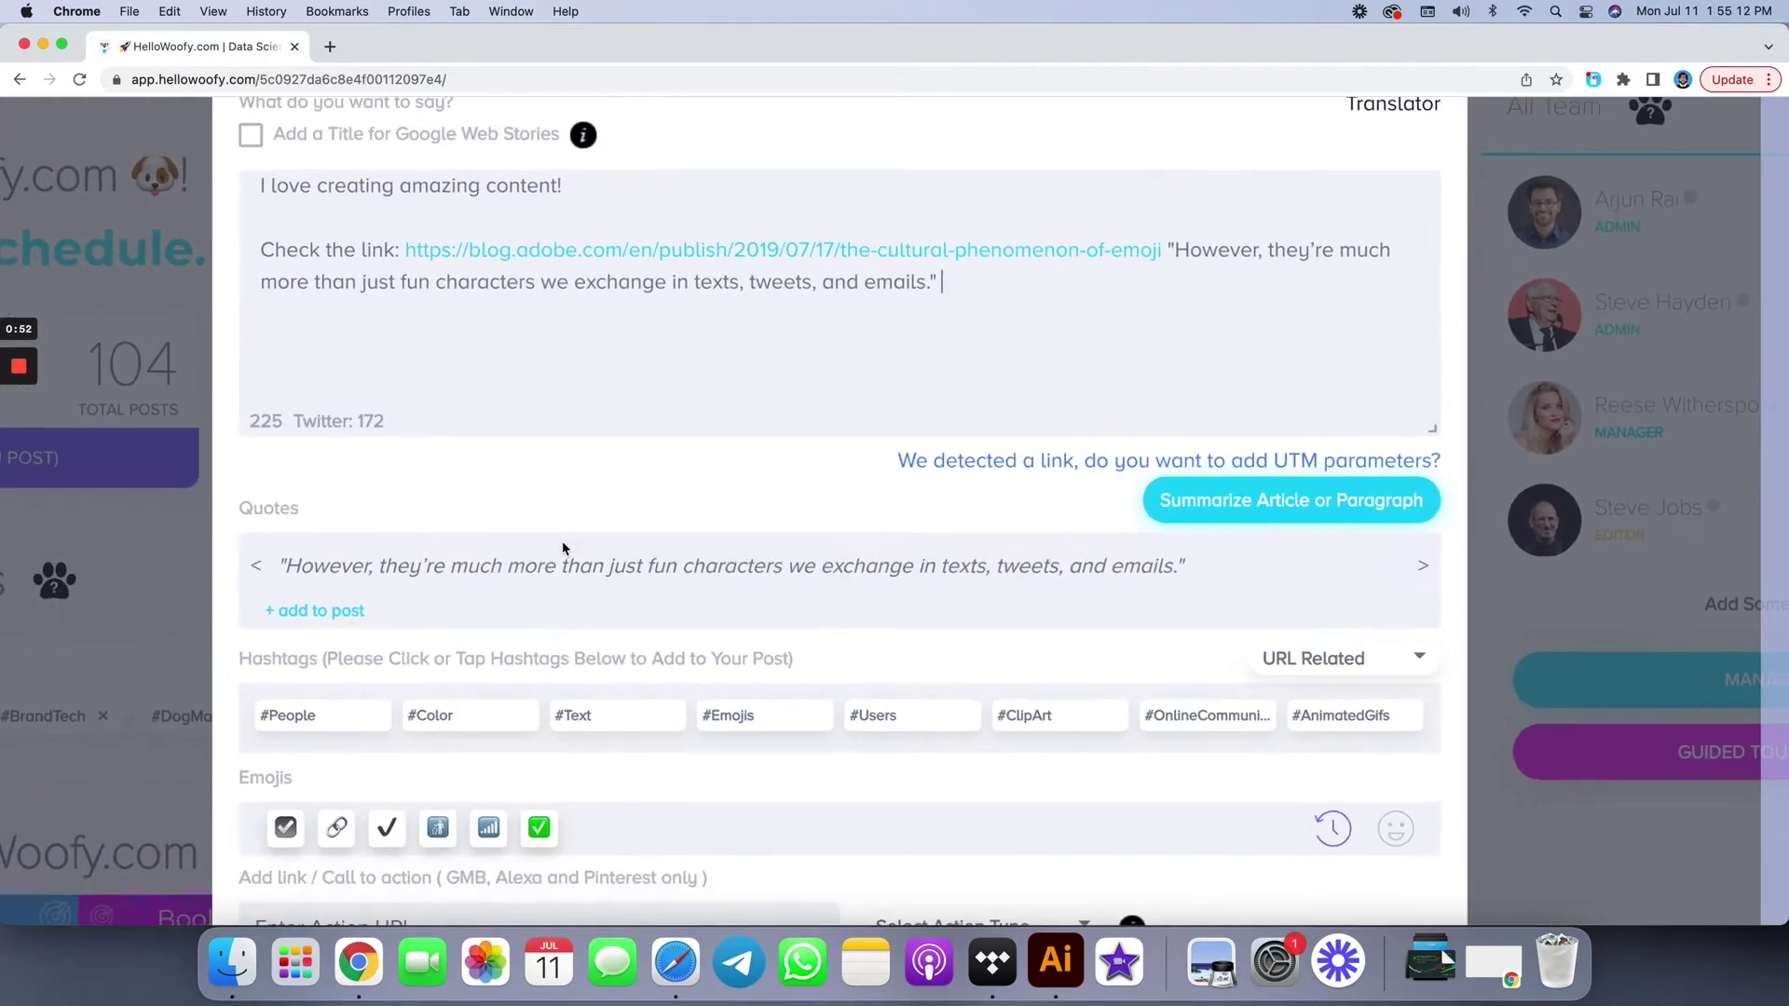
{"action": "left_click", "coordinate": [736, 715]}
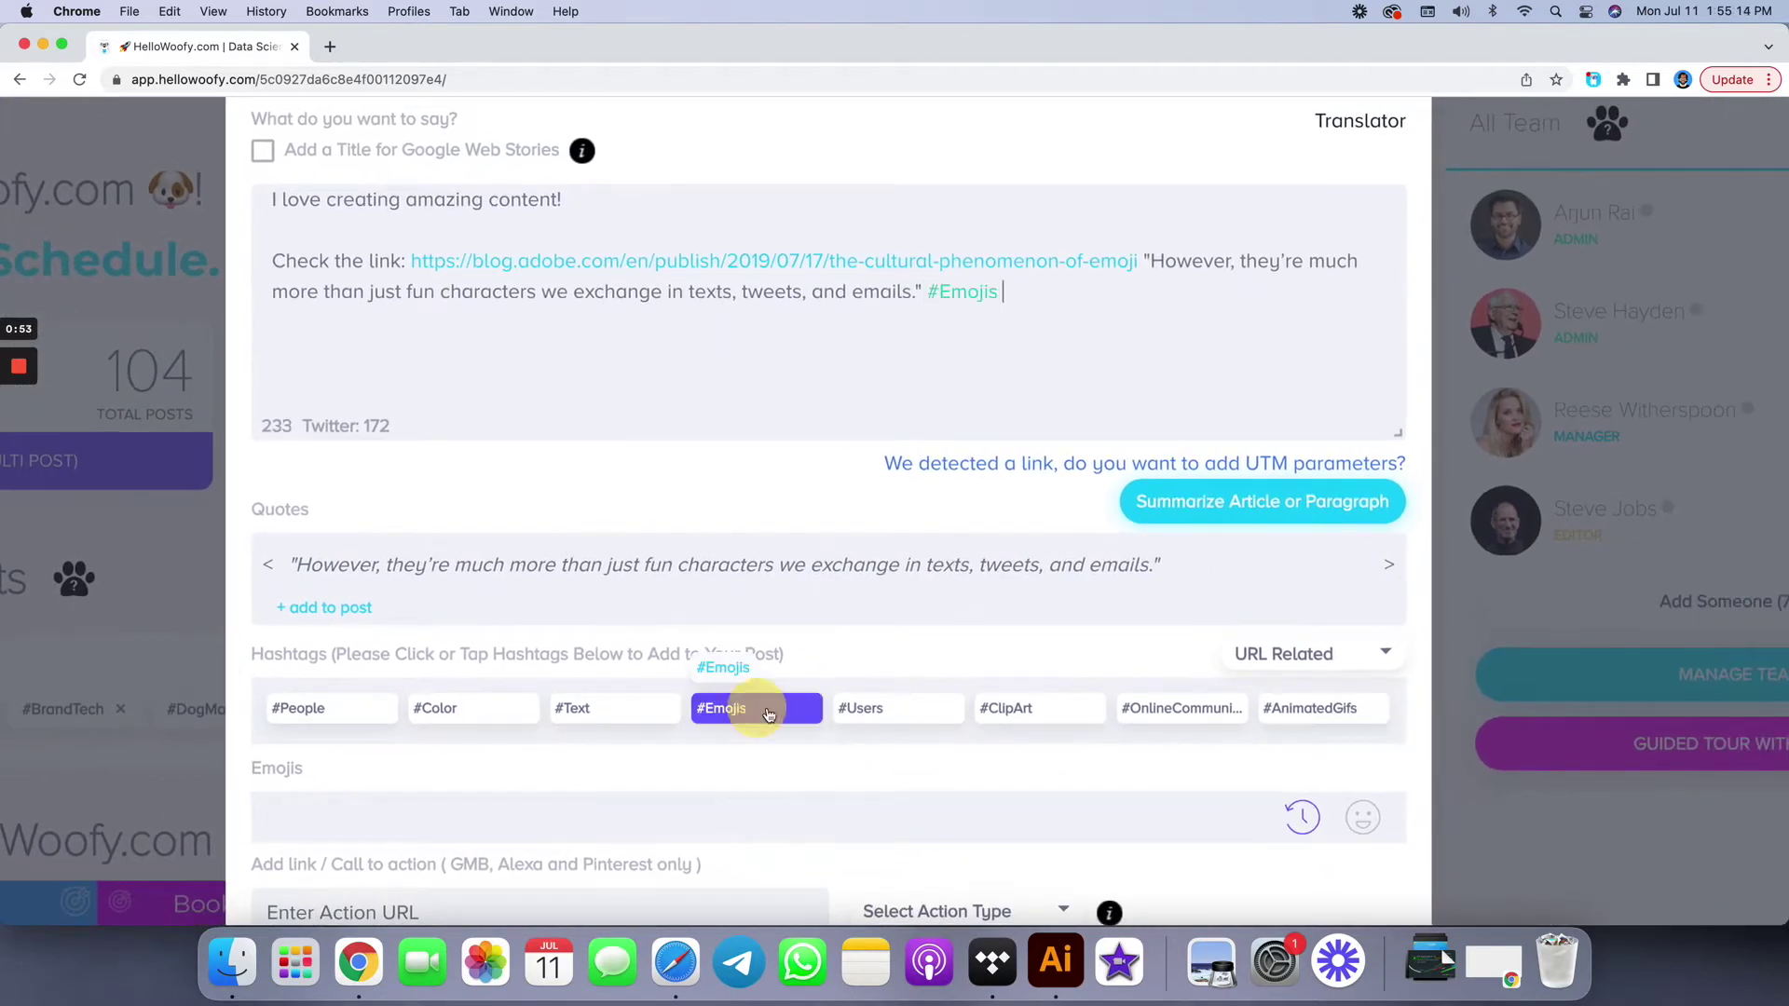
{"action": "left_click", "coordinate": [1164, 719]}
{"action": "left_click", "coordinate": [1314, 708]}
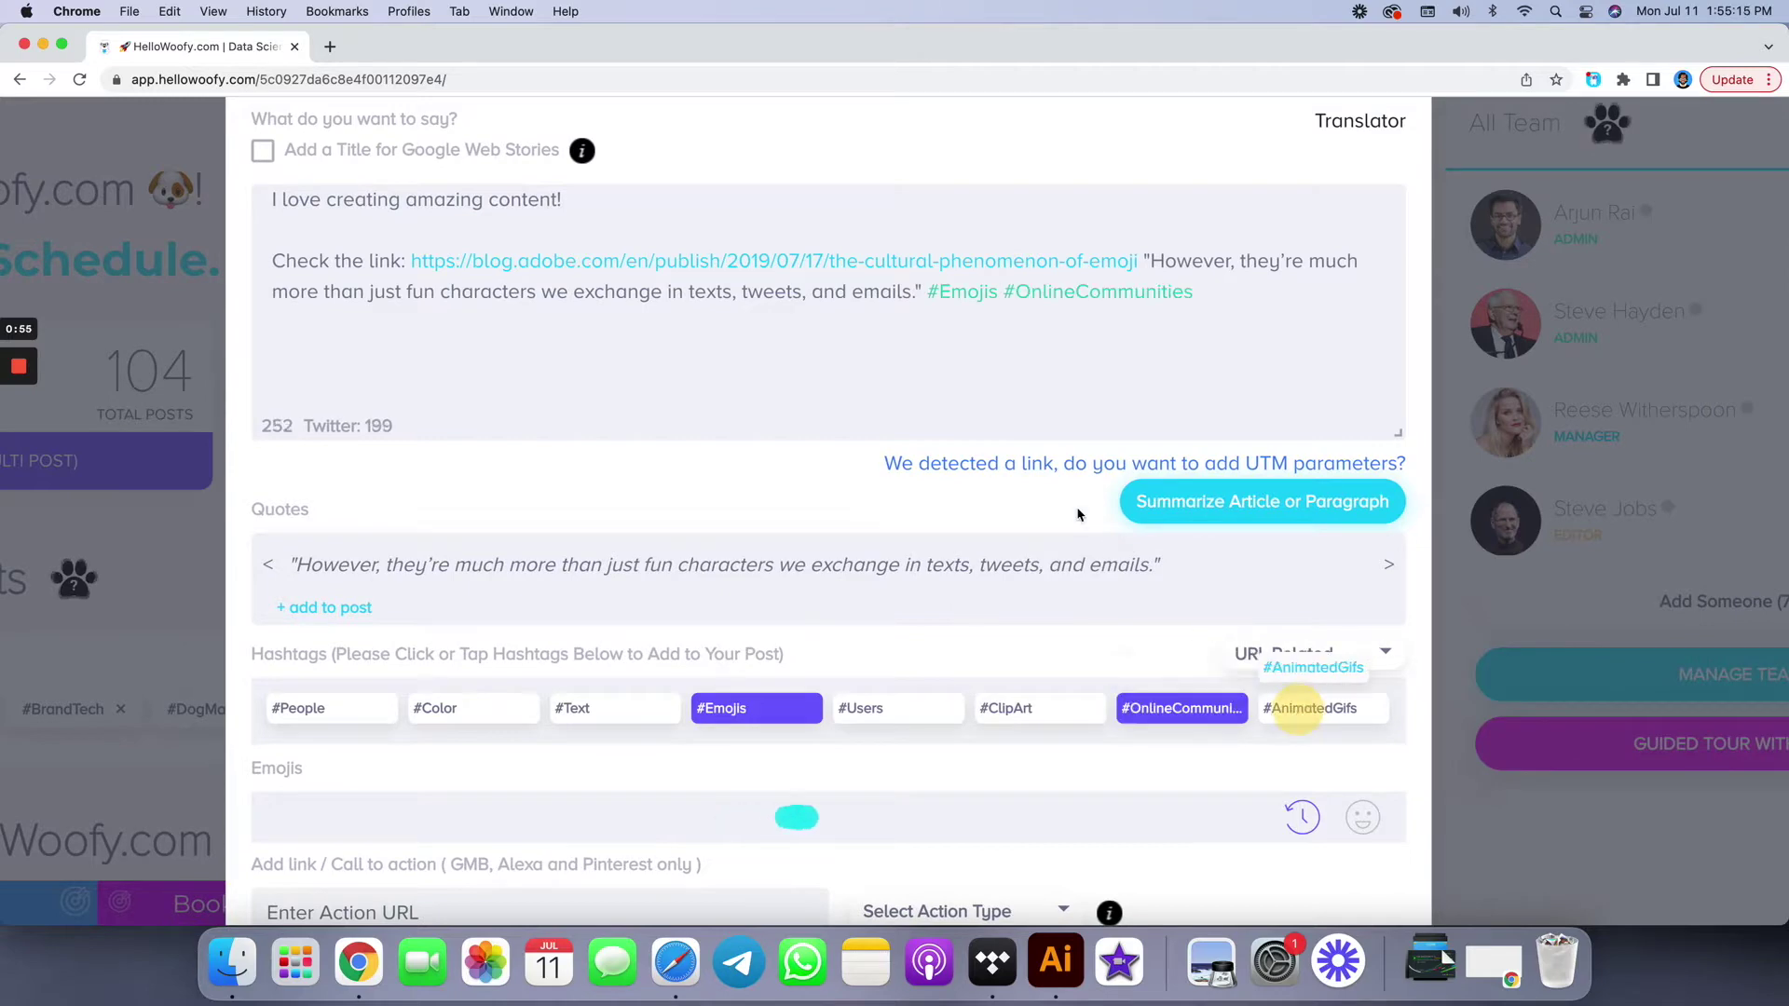
{"action": "scroll", "coordinate": [1015, 576], "scroll_direction": "down", "scroll_amount": 1}
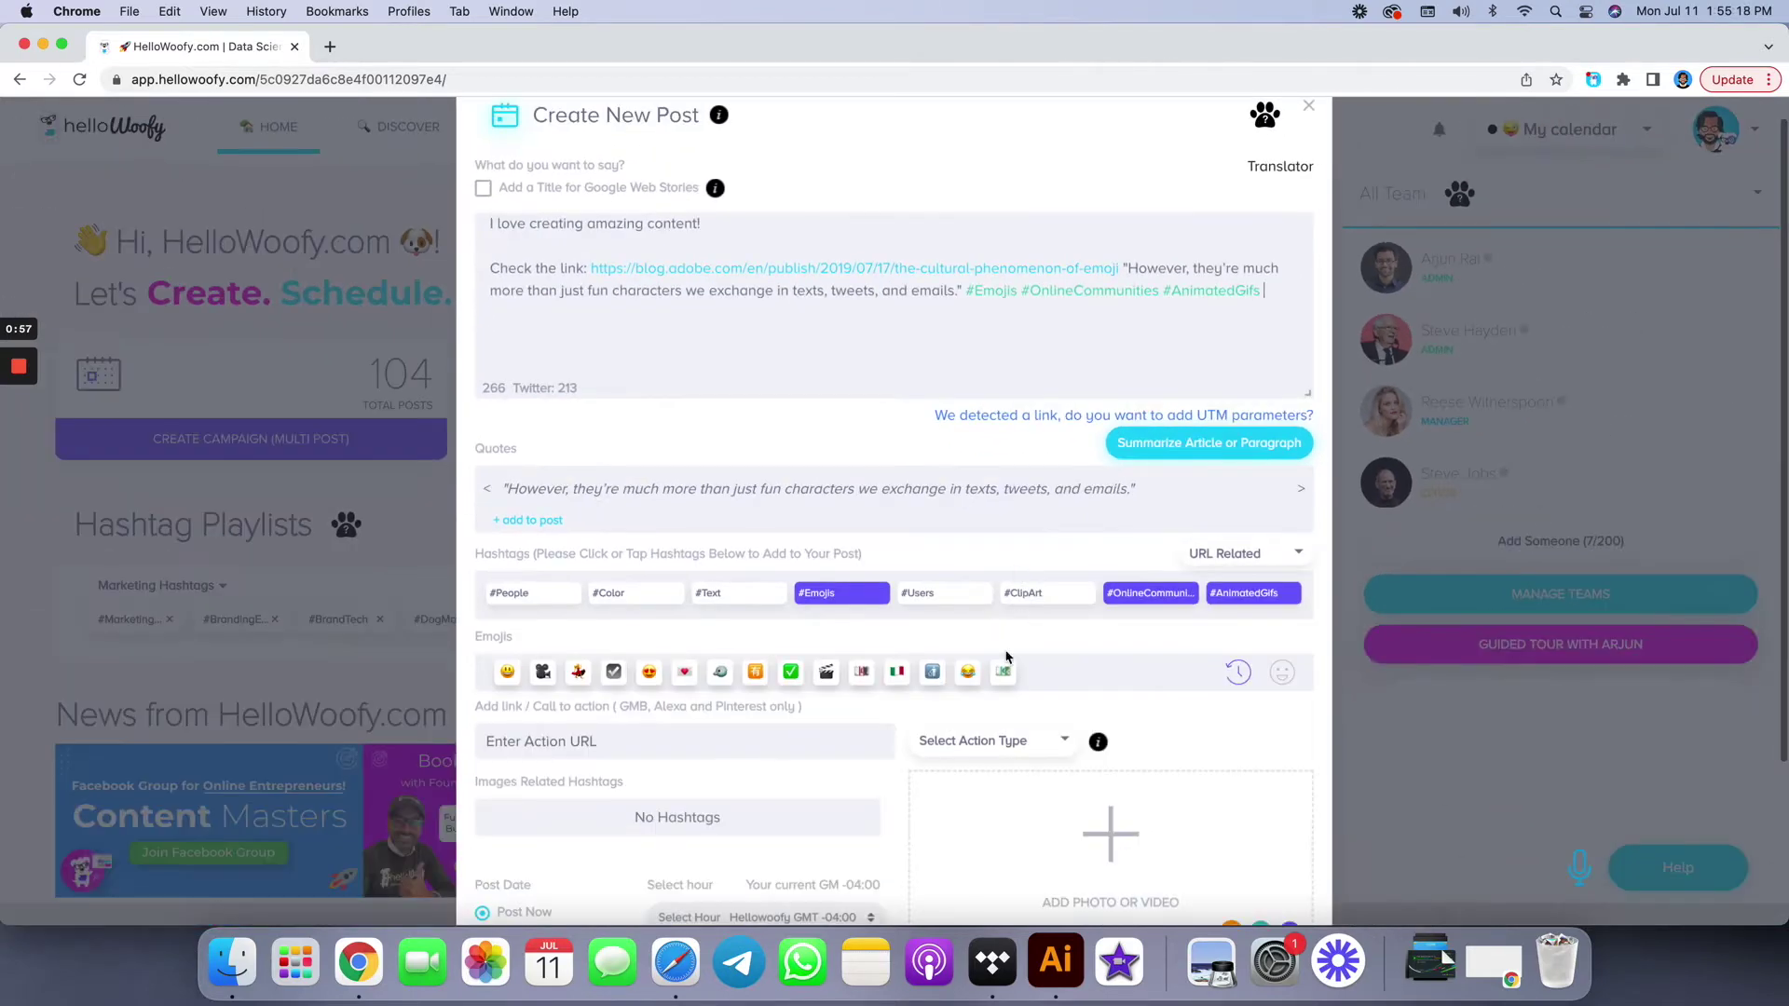
{"action": "scroll", "coordinate": [1284, 799], "scroll_direction": "down", "scroll_amount": 5}
{"action": "scroll", "coordinate": [1295, 777], "scroll_direction": "up", "scroll_amount": 5}
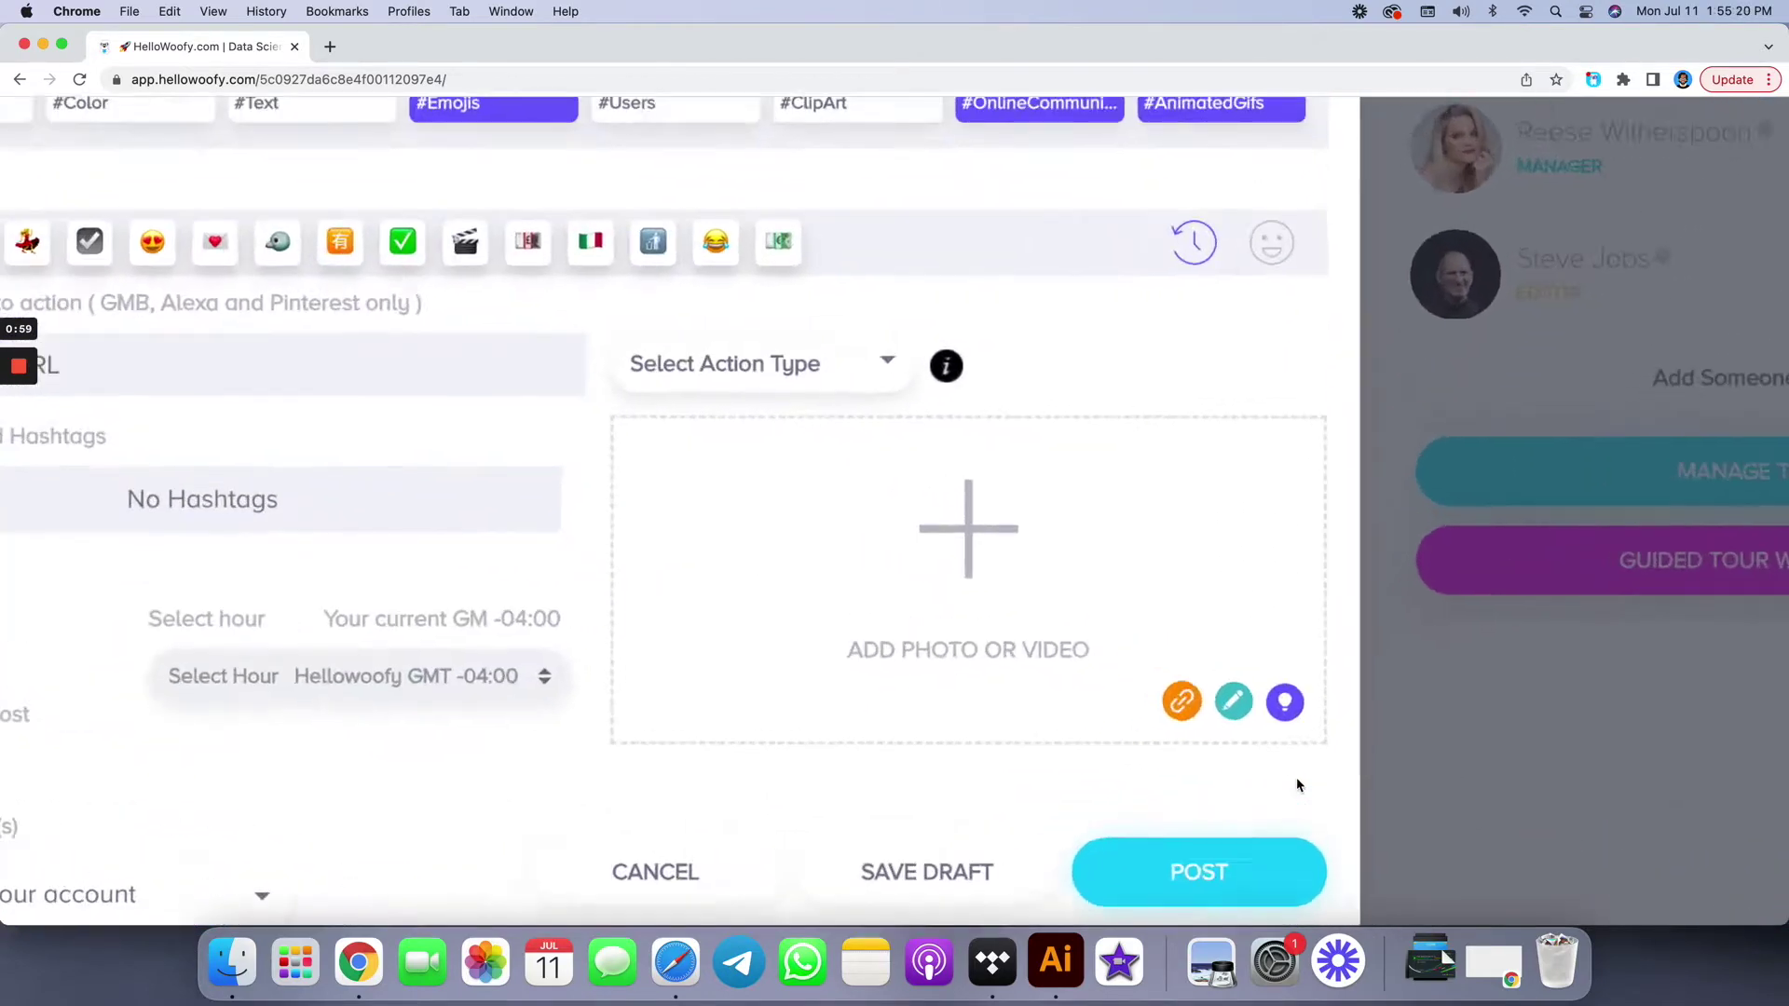
Step: Attach the emoji image fetched from the article's URL to the post
{"action": "left_click", "coordinate": [1156, 683]}
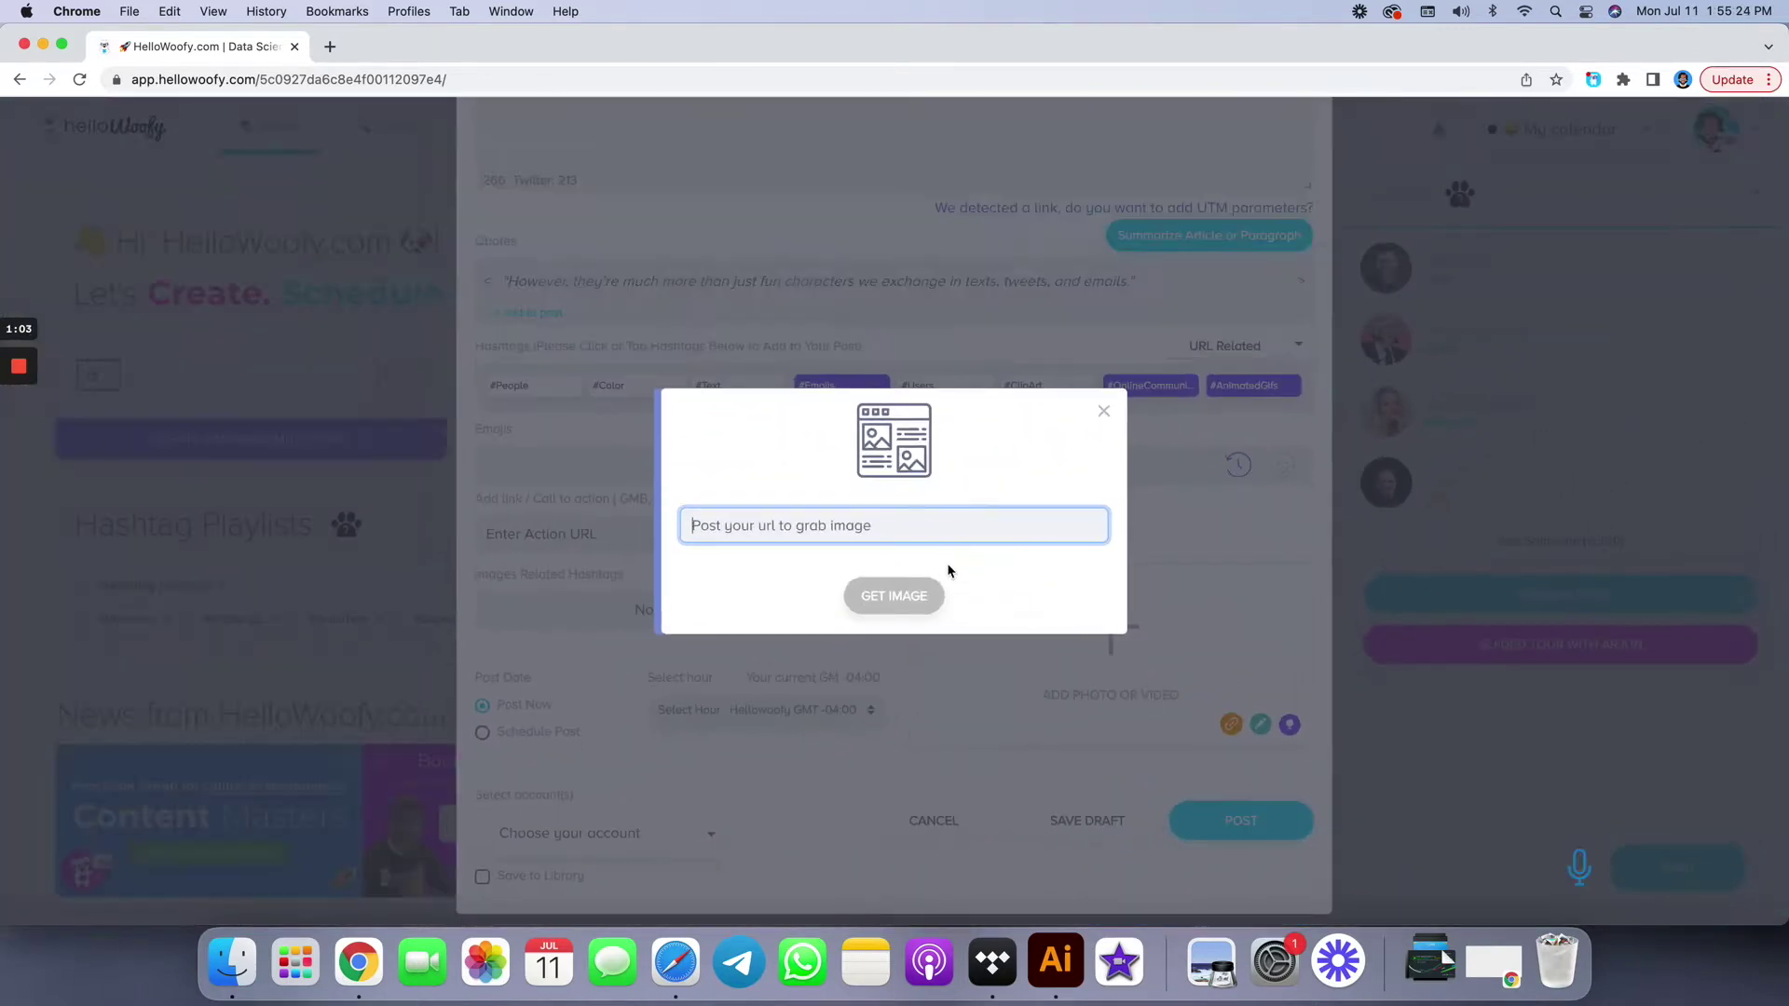
{"action": "left_click", "coordinate": [895, 523]}
{"action": "key", "text": "super+v"}
{"action": "left_click", "coordinate": [900, 594]}
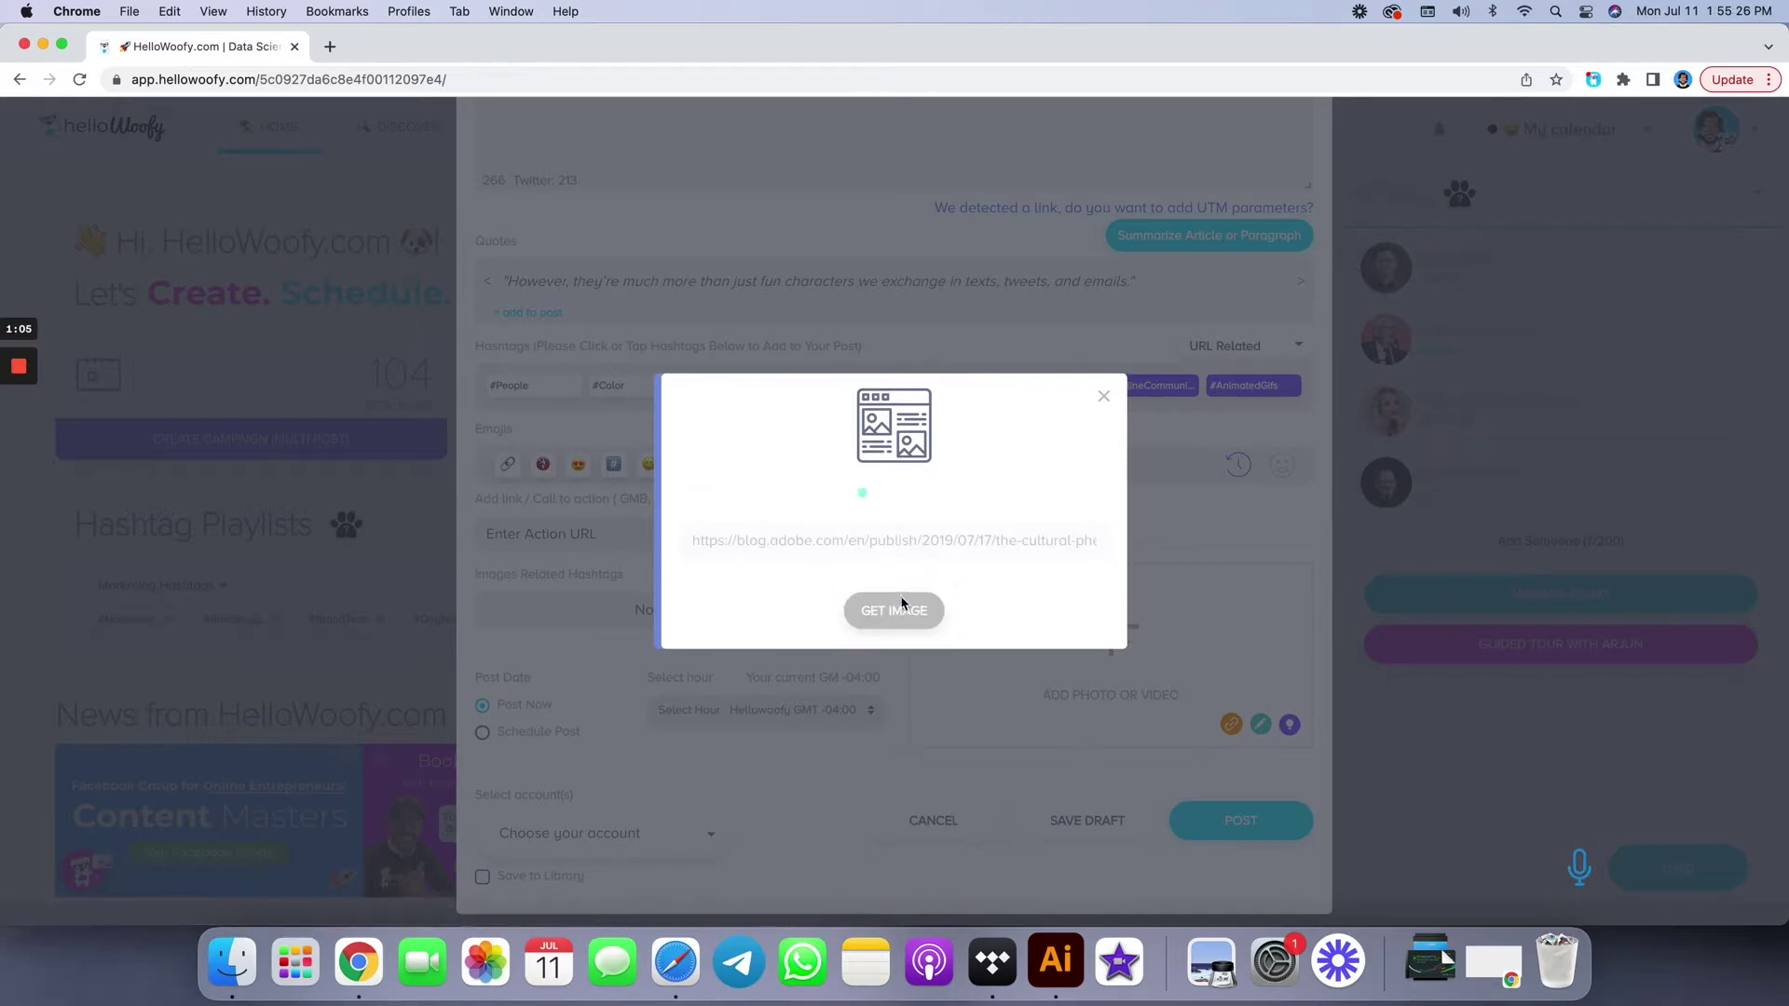
{"action": "left_click", "coordinate": [880, 671]}
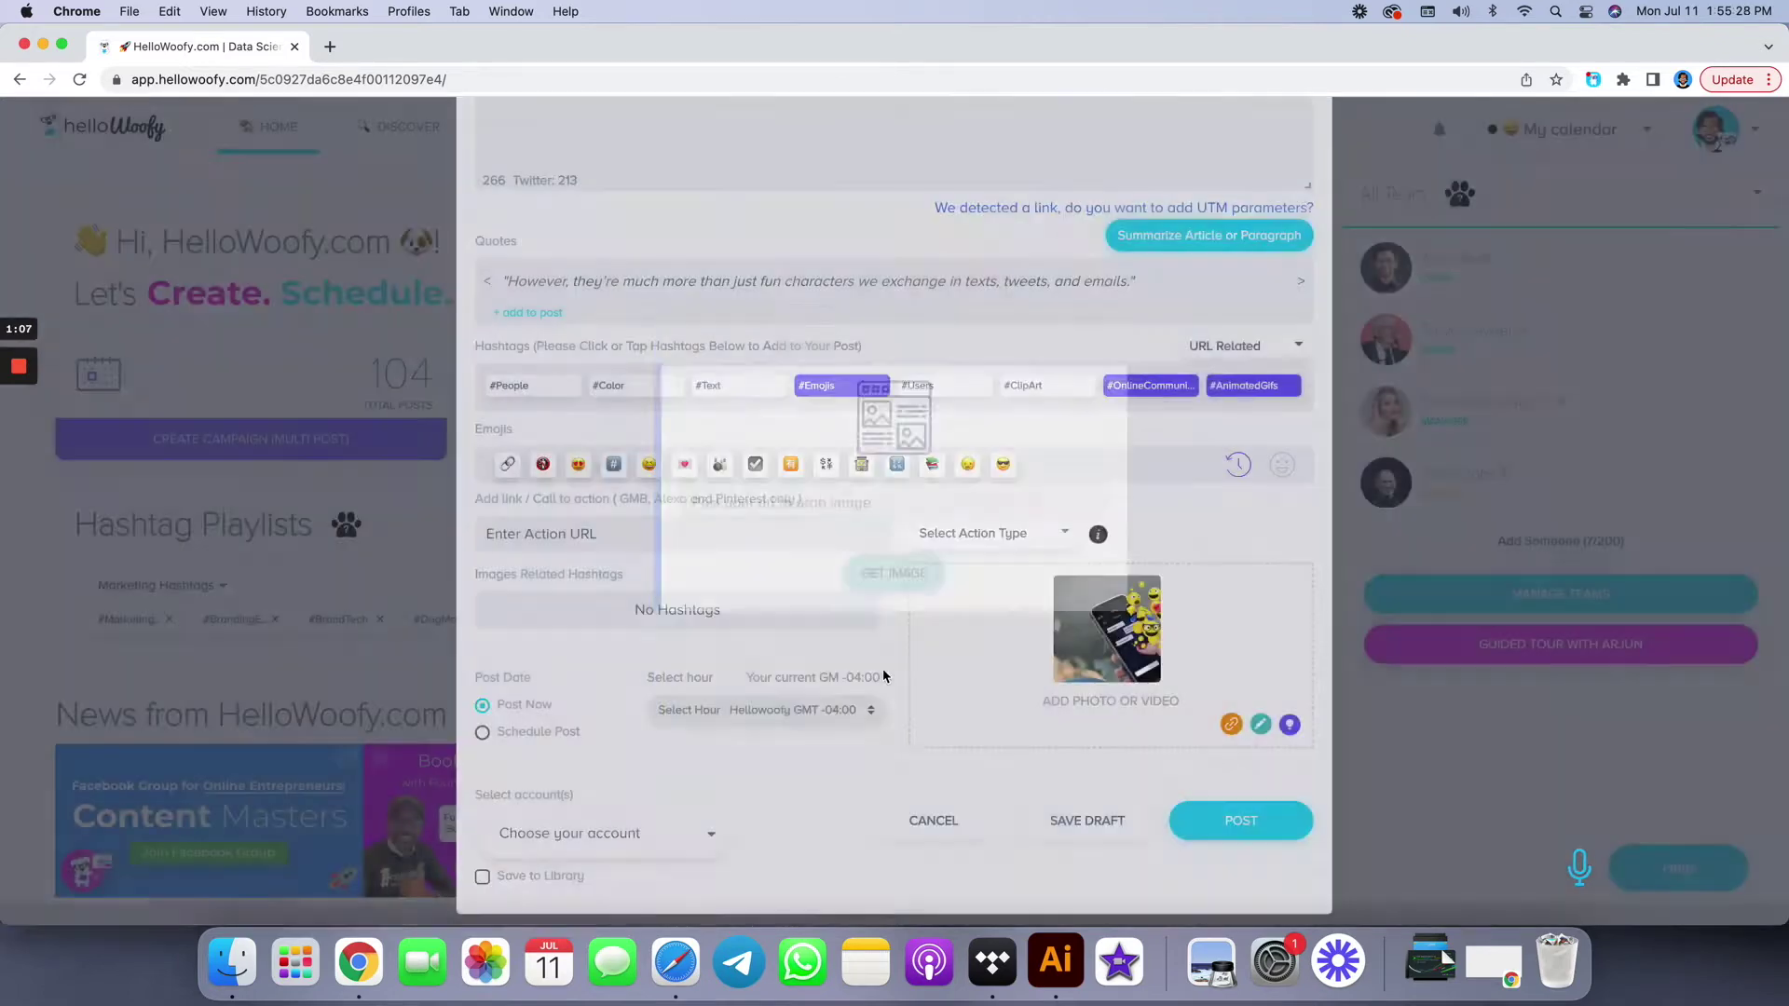
Step: Crop the attached image to 5:4 horizontal, keep it, and request image-based emoji suggestions
{"action": "left_click", "coordinate": [1149, 665]}
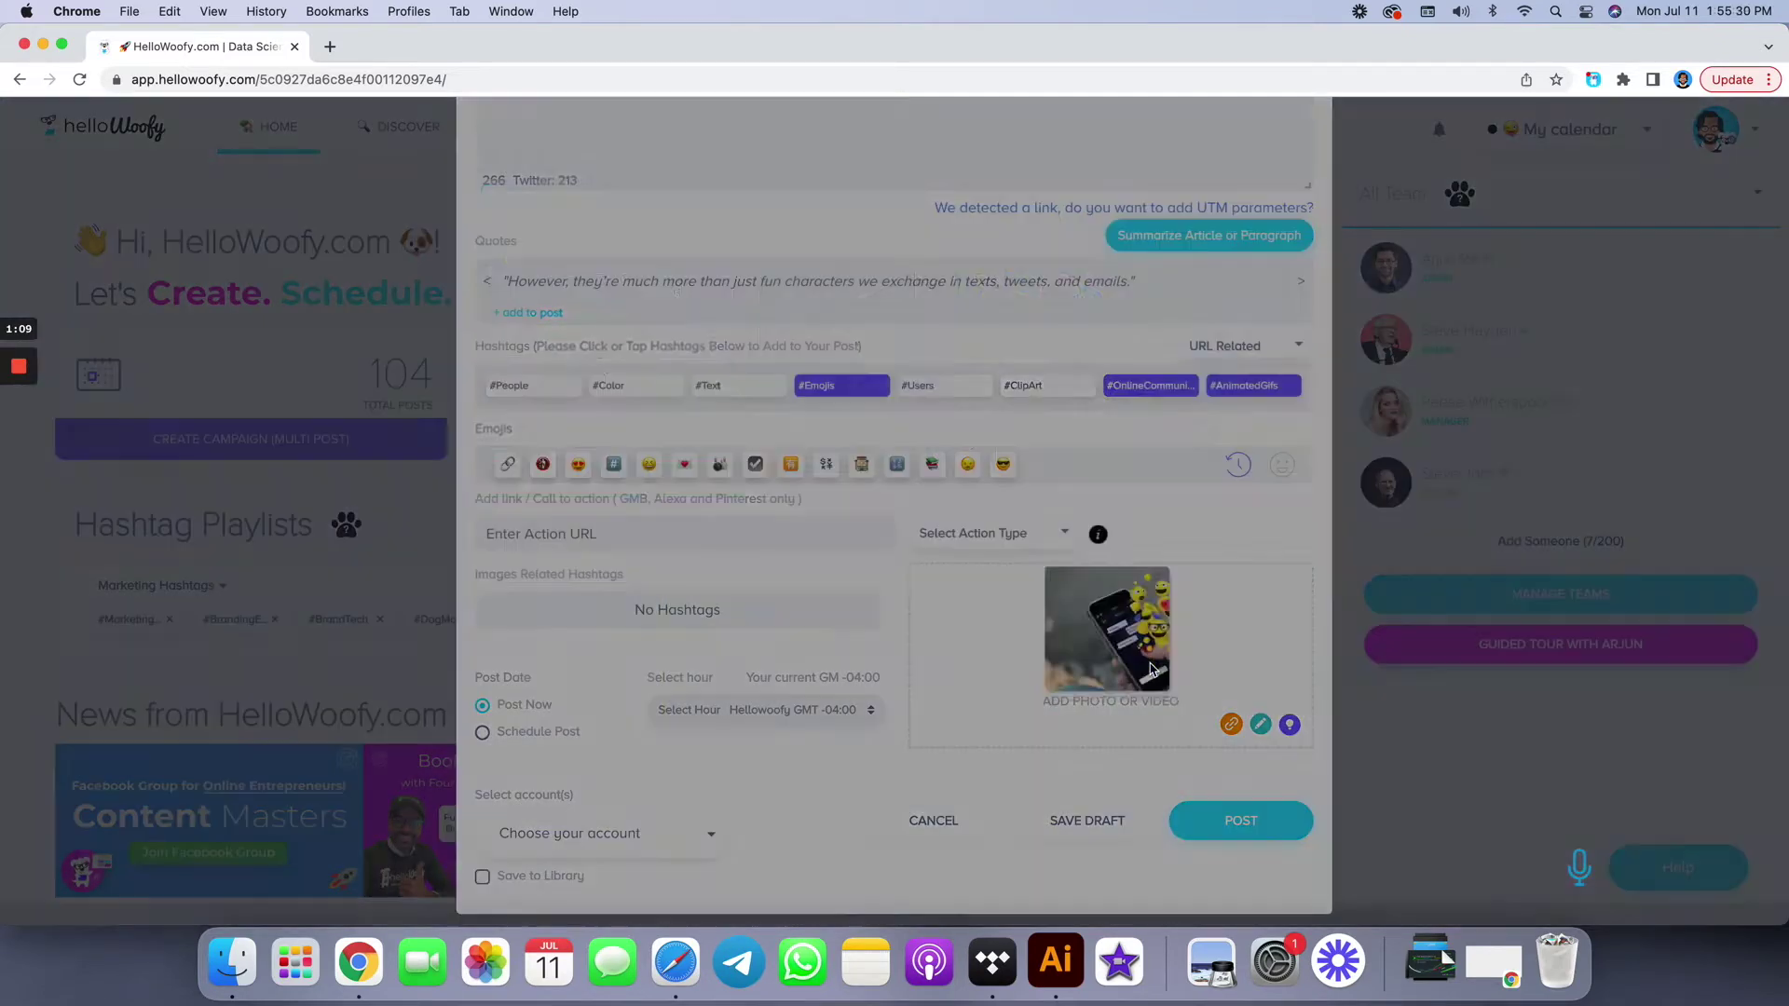
{"action": "left_click", "coordinate": [547, 348]}
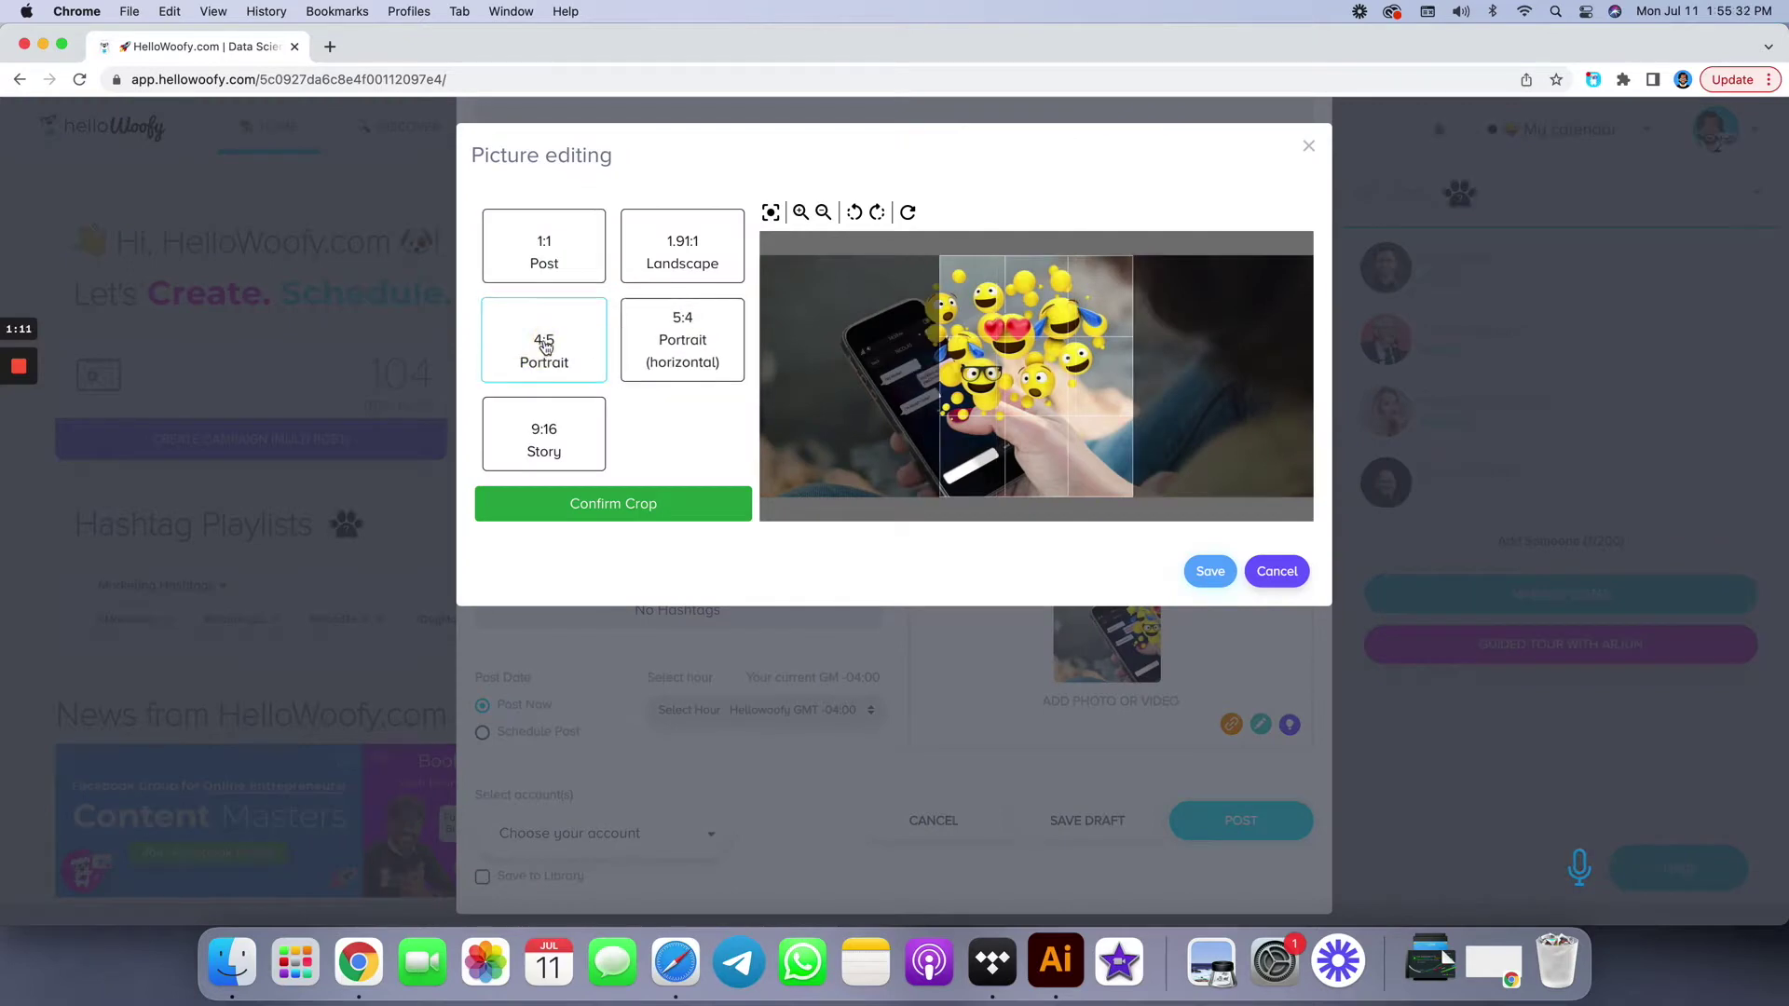
{"action": "left_click", "coordinate": [676, 347]}
{"action": "left_click", "coordinate": [719, 500]}
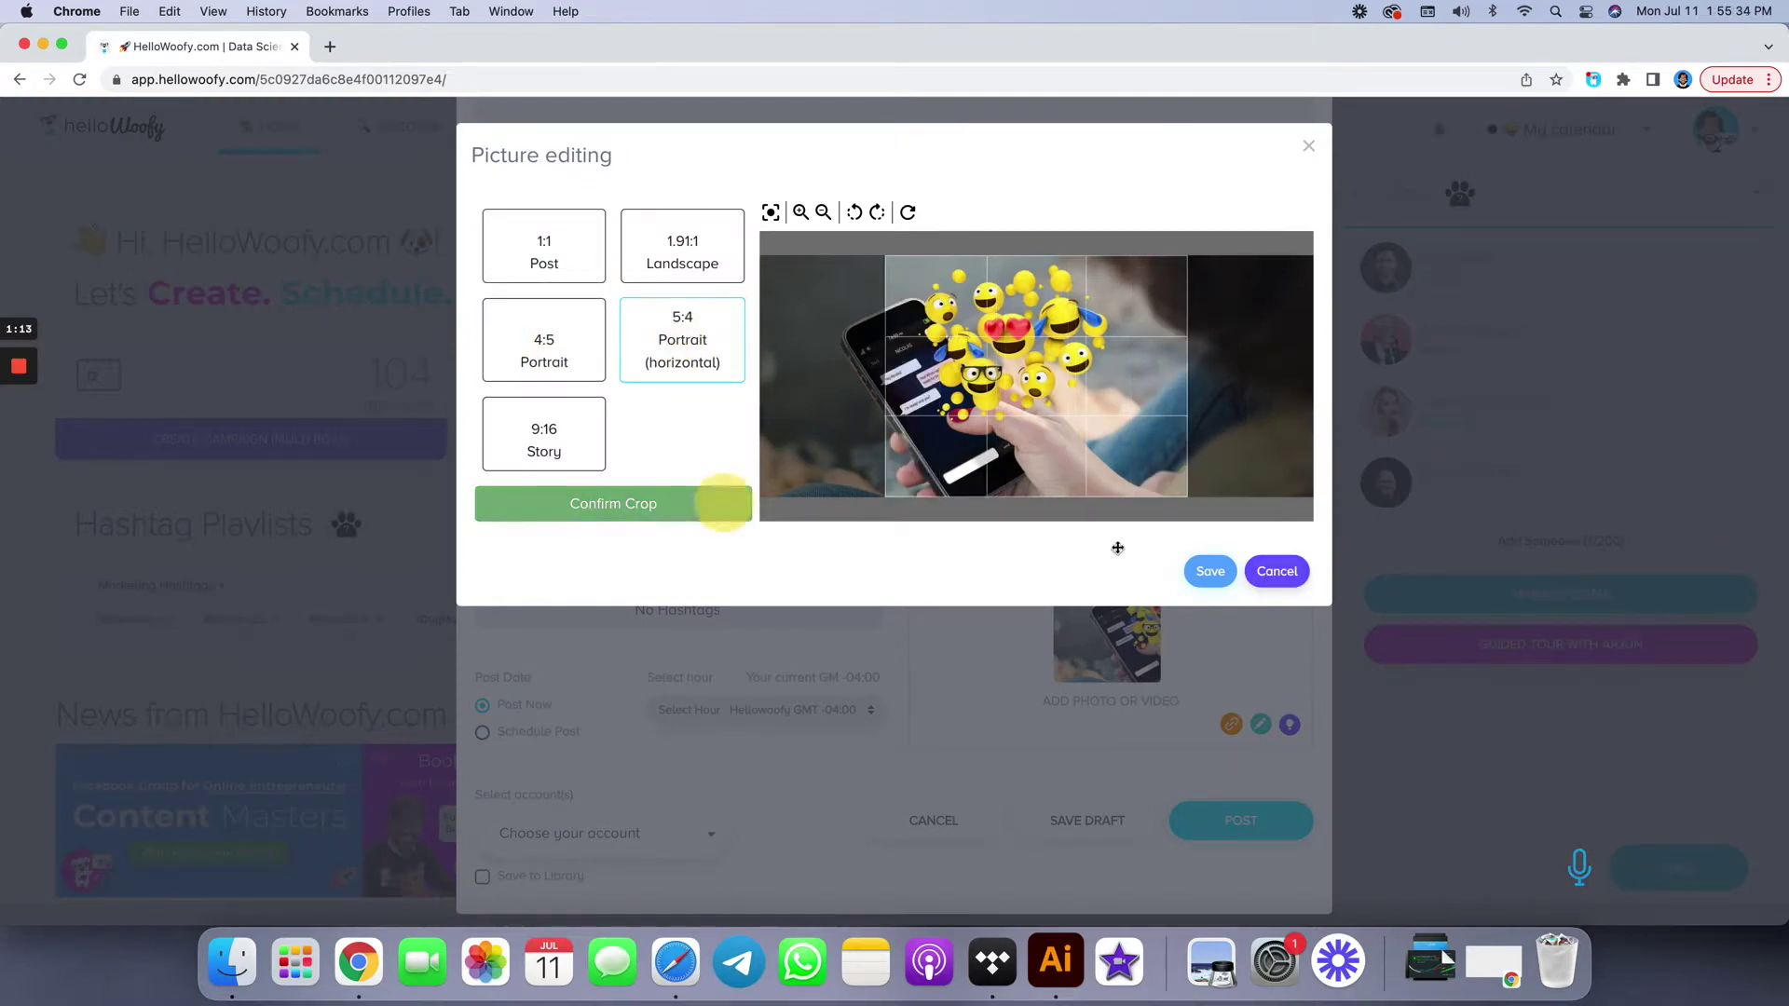
{"action": "left_click", "coordinate": [1210, 609]}
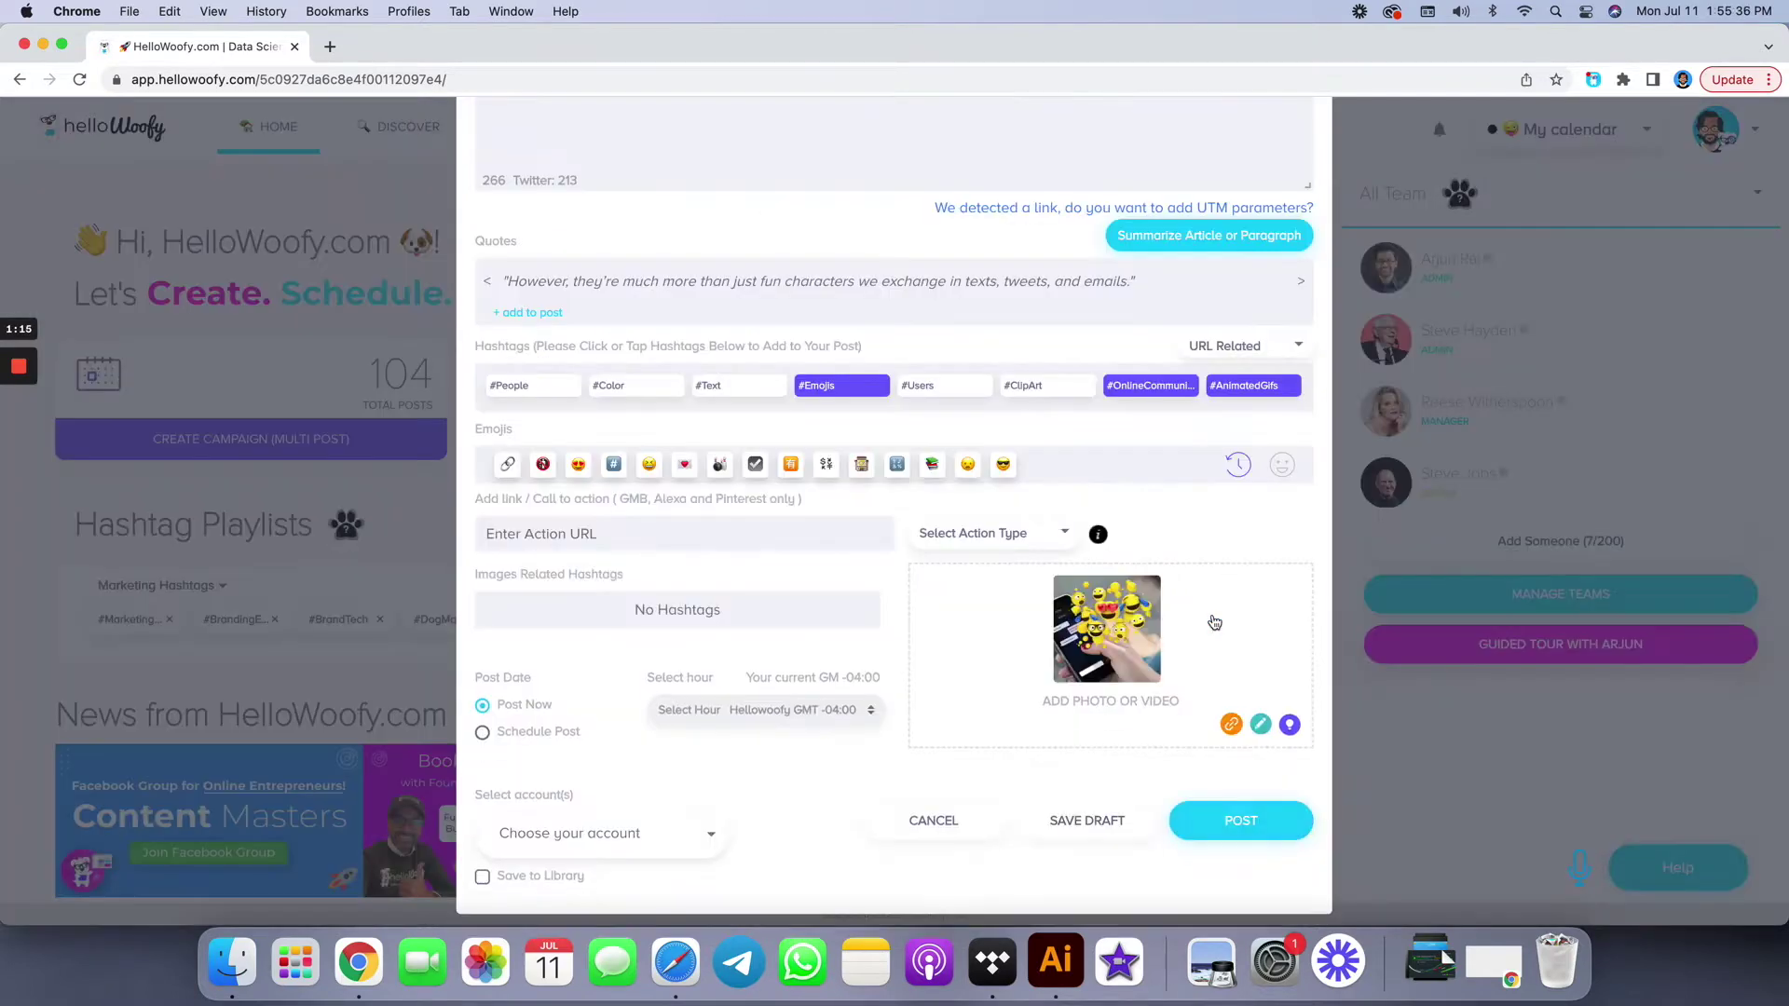
{"action": "mouse_move", "coordinate": [1099, 610]}
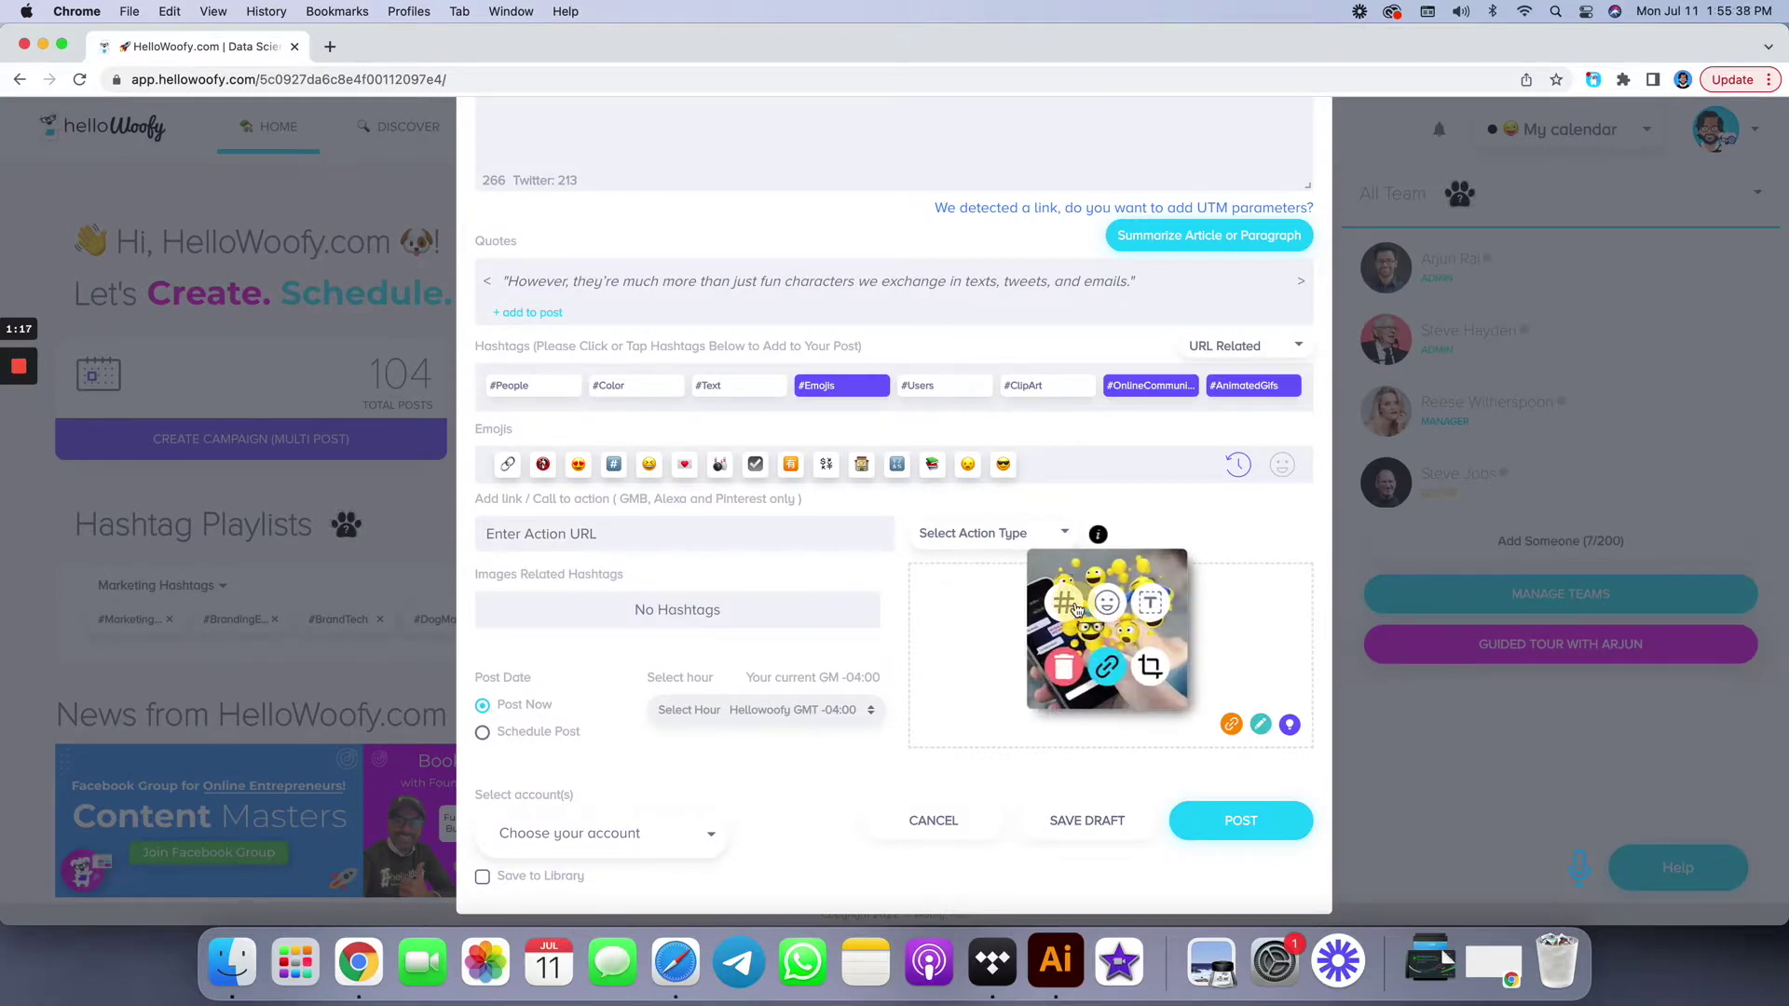
{"action": "left_click", "coordinate": [1107, 605]}
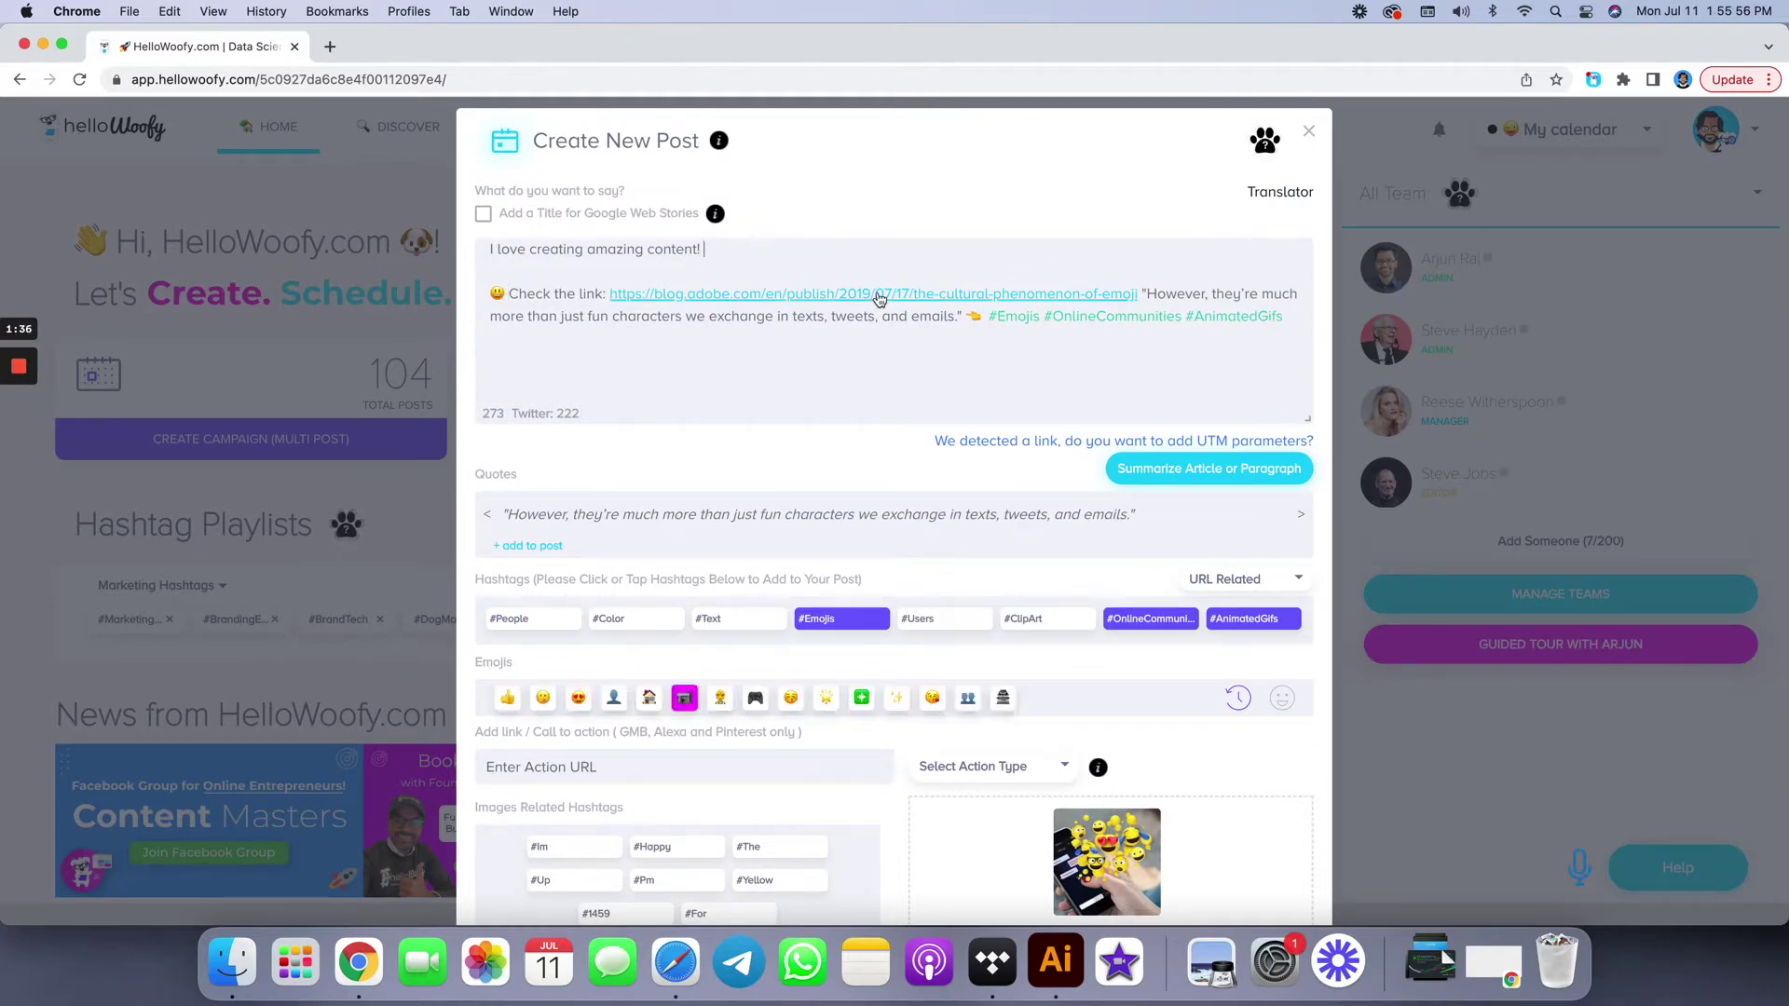
Step: Add thumbs-up and sparkle emojis to the opening line and swap #marketing for #digitalmarketing
{"action": "scroll", "coordinate": [879, 299], "scroll_direction": "up", "scroll_amount": 3}
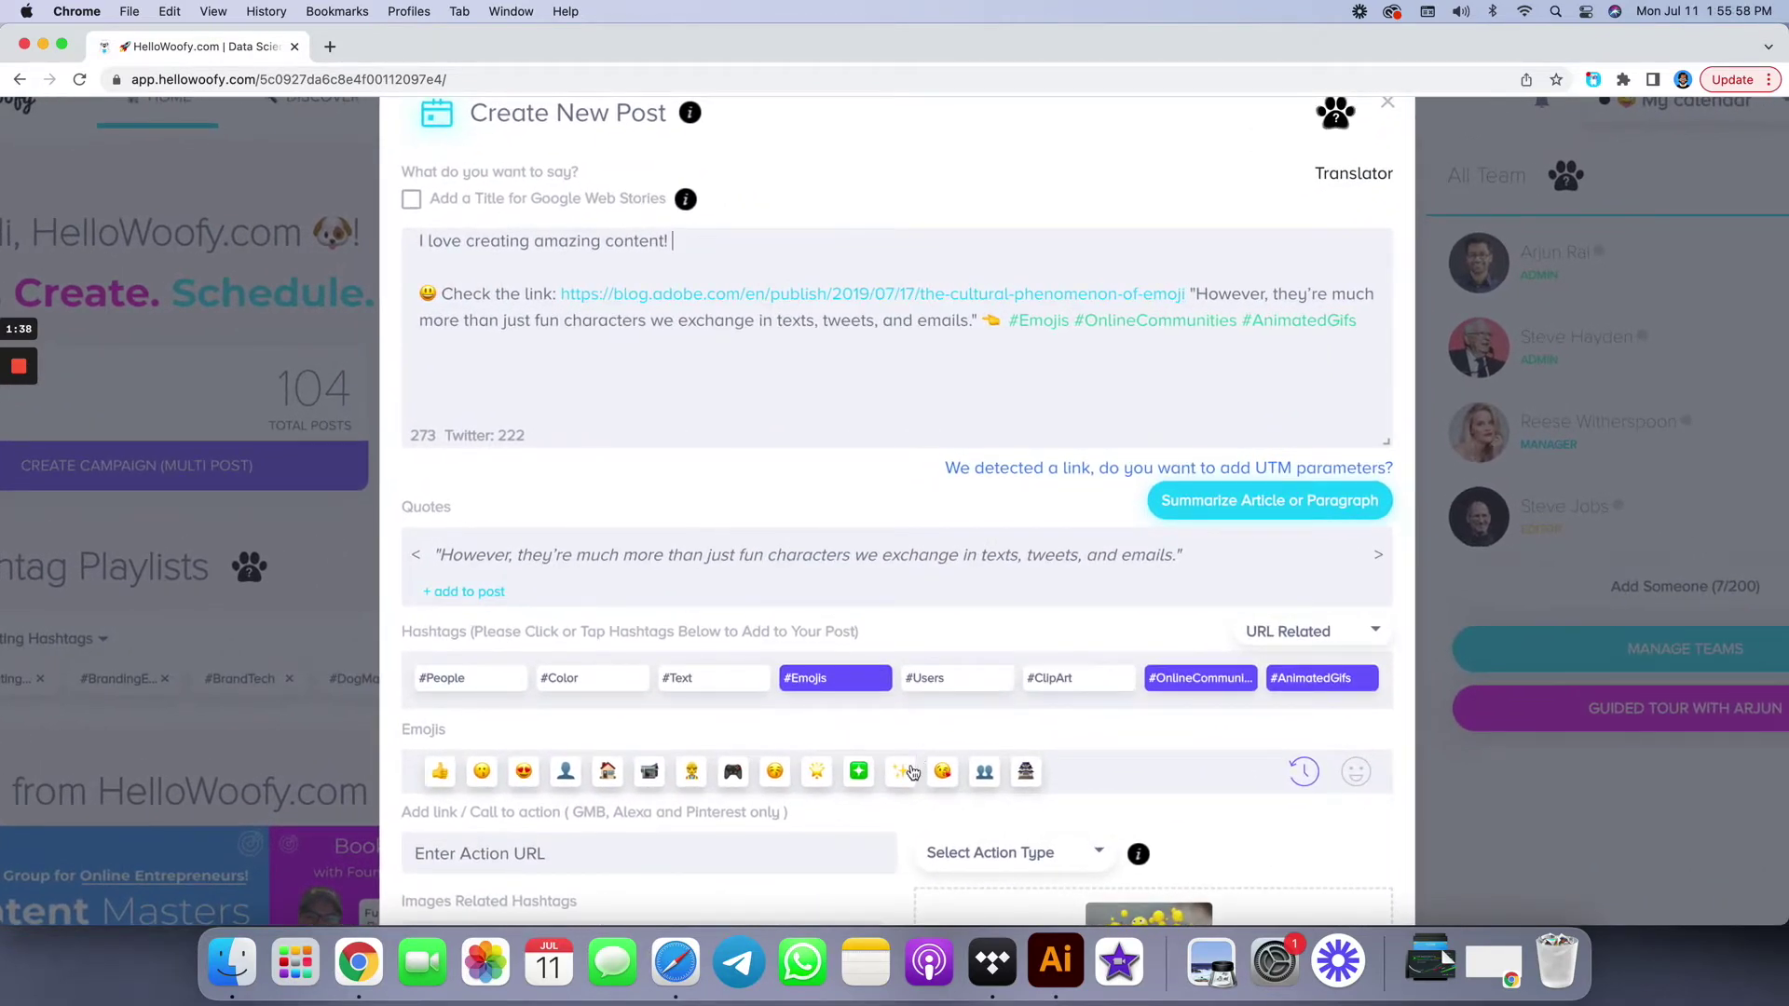
{"action": "left_click", "coordinate": [900, 771]}
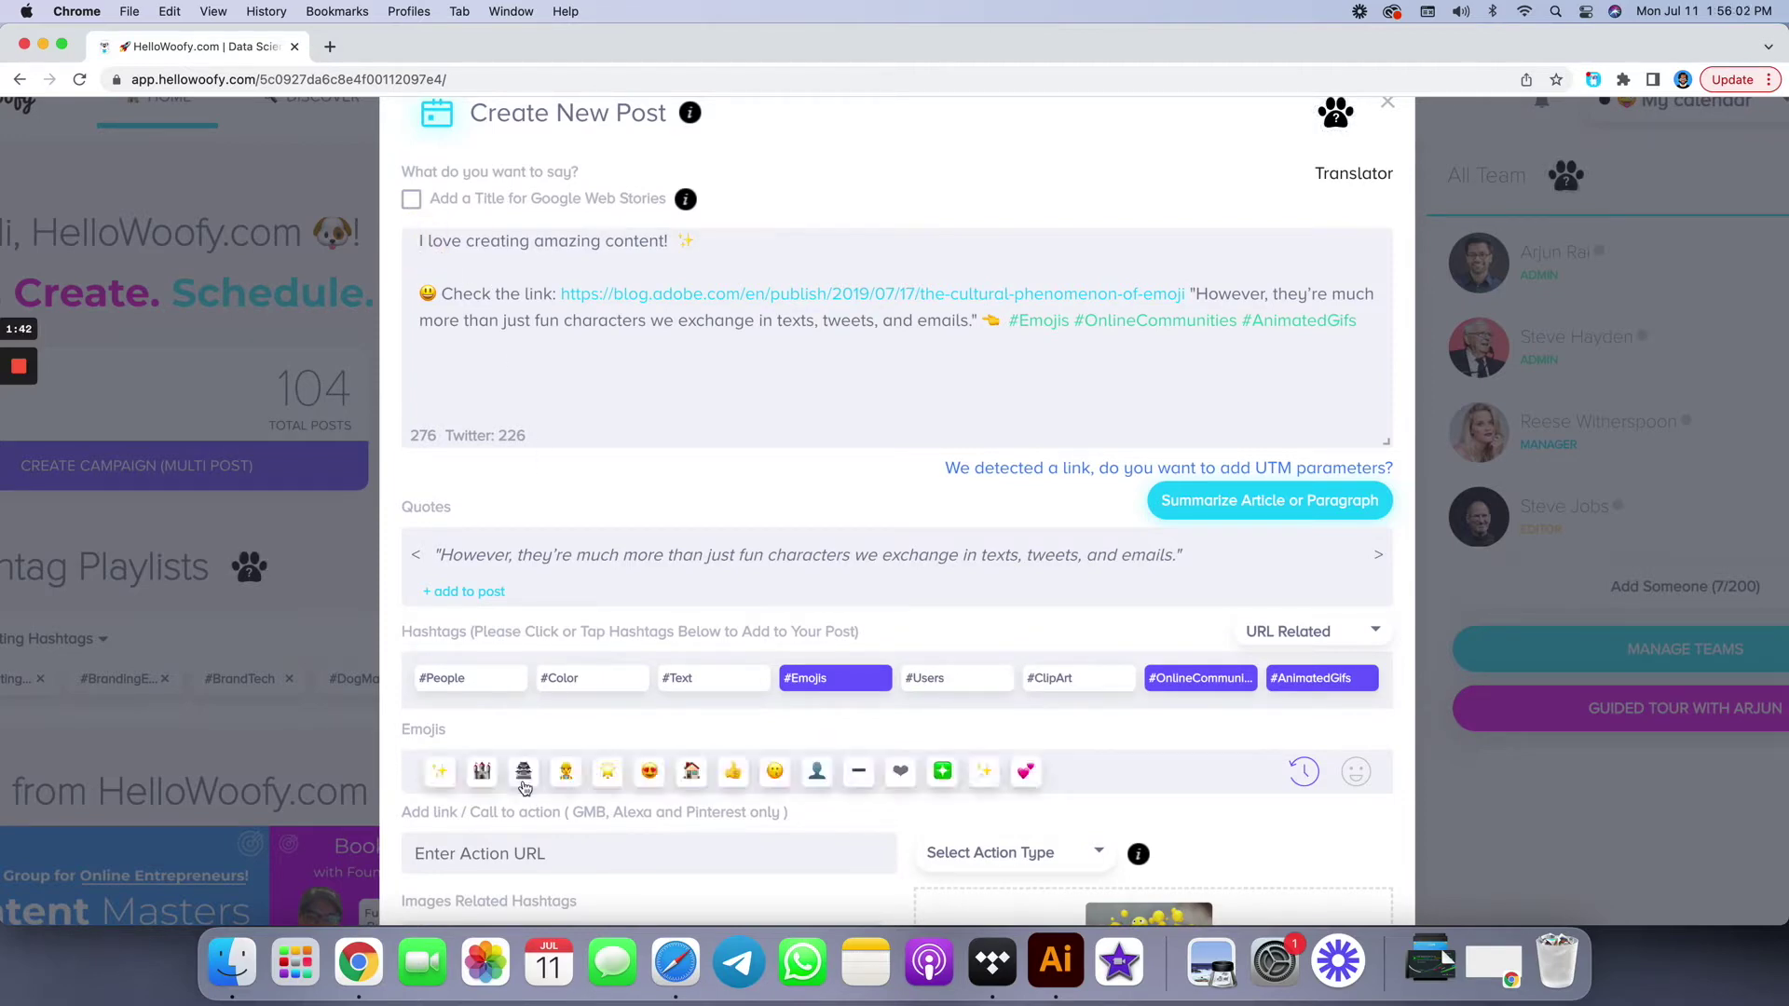
{"action": "left_click", "coordinate": [734, 771]}
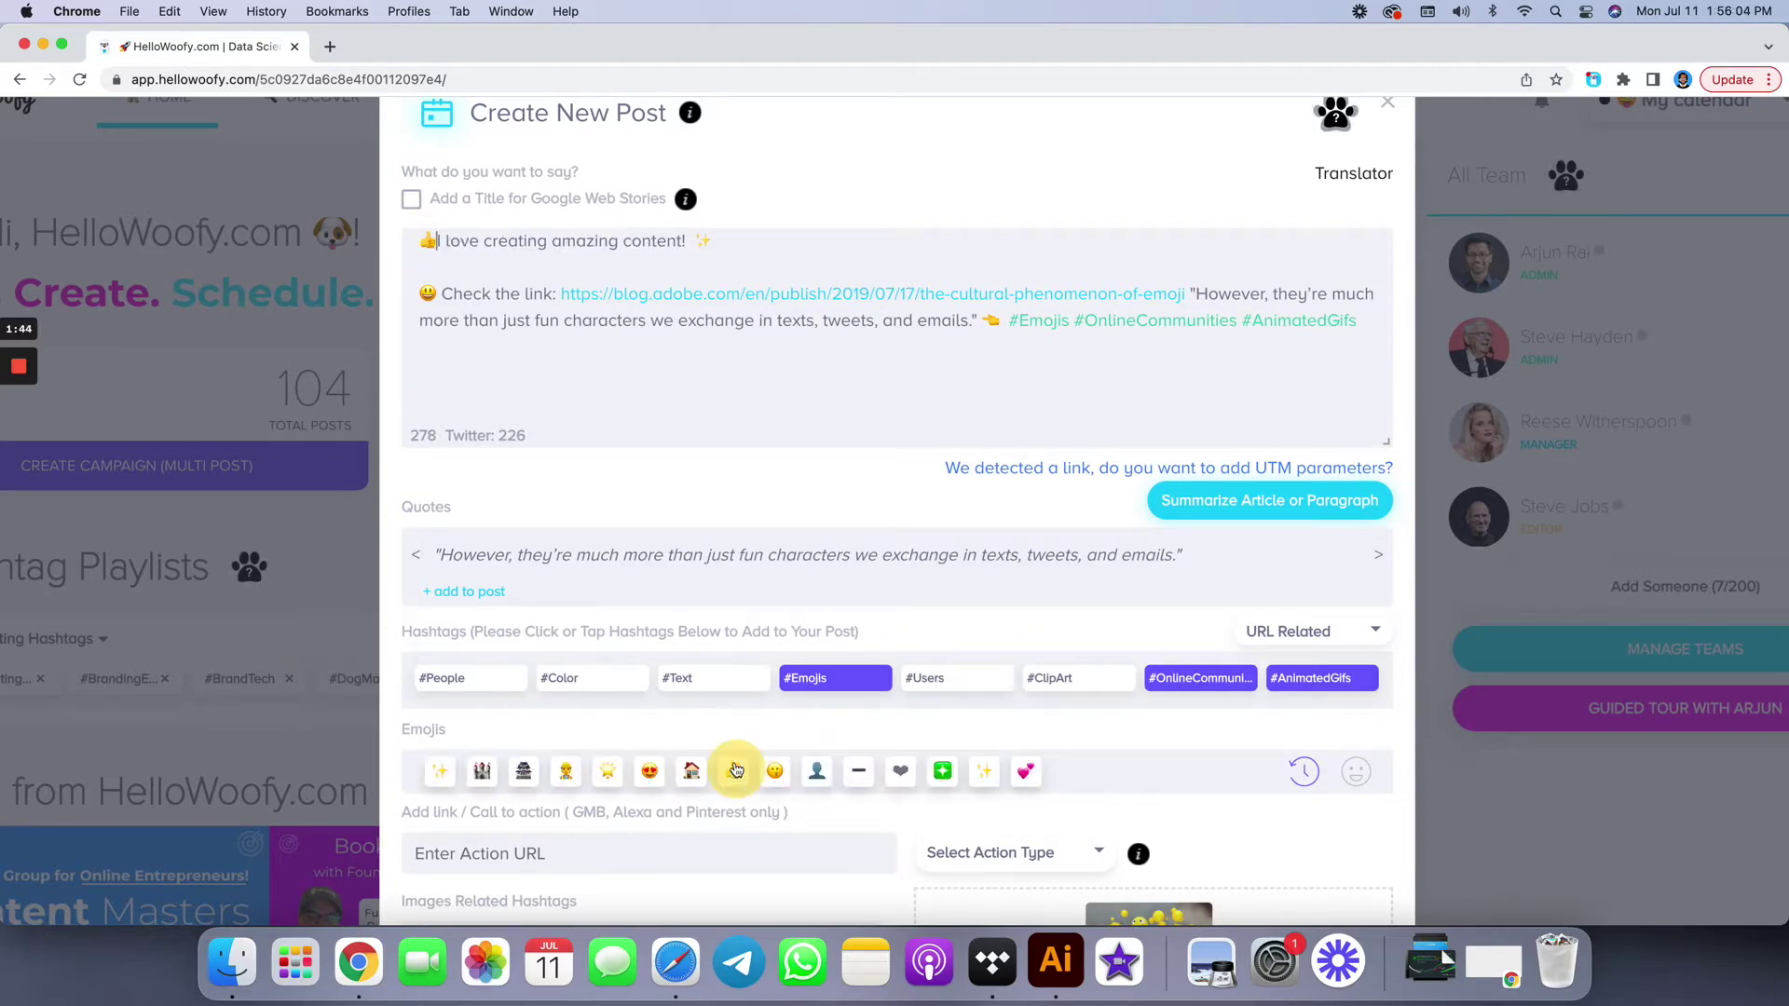
{"action": "type", "text": "marketing"}
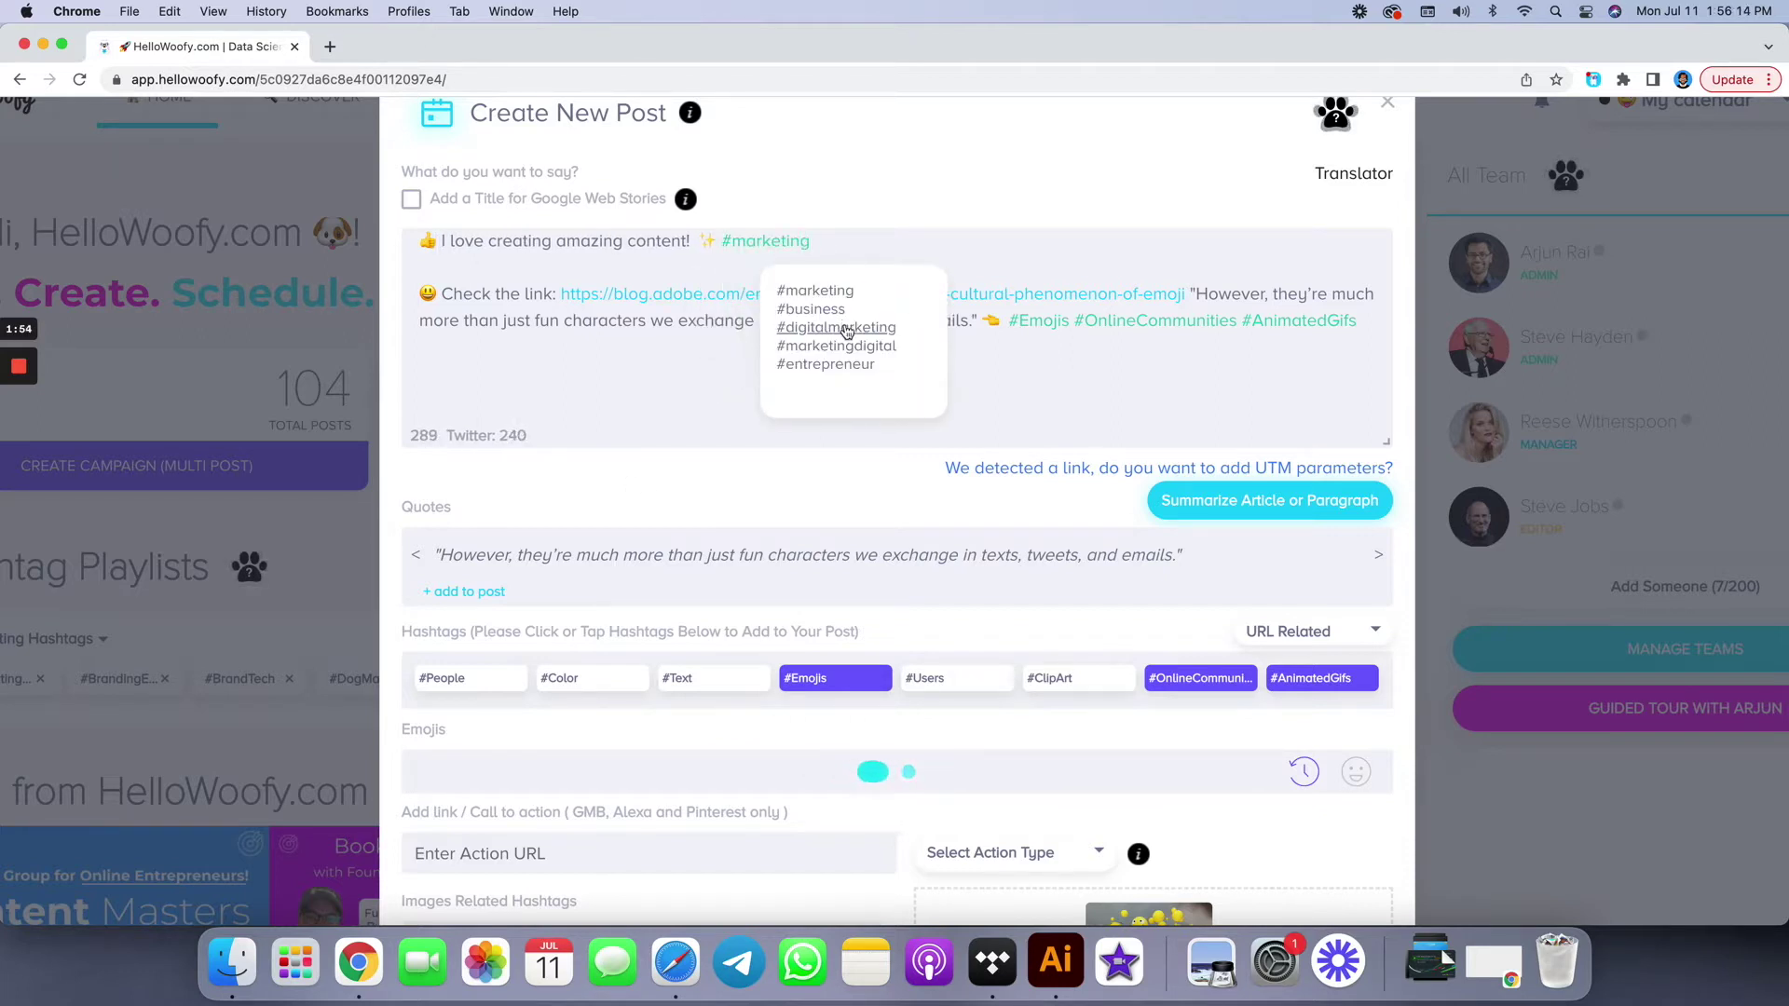
{"action": "left_click", "coordinate": [846, 331]}
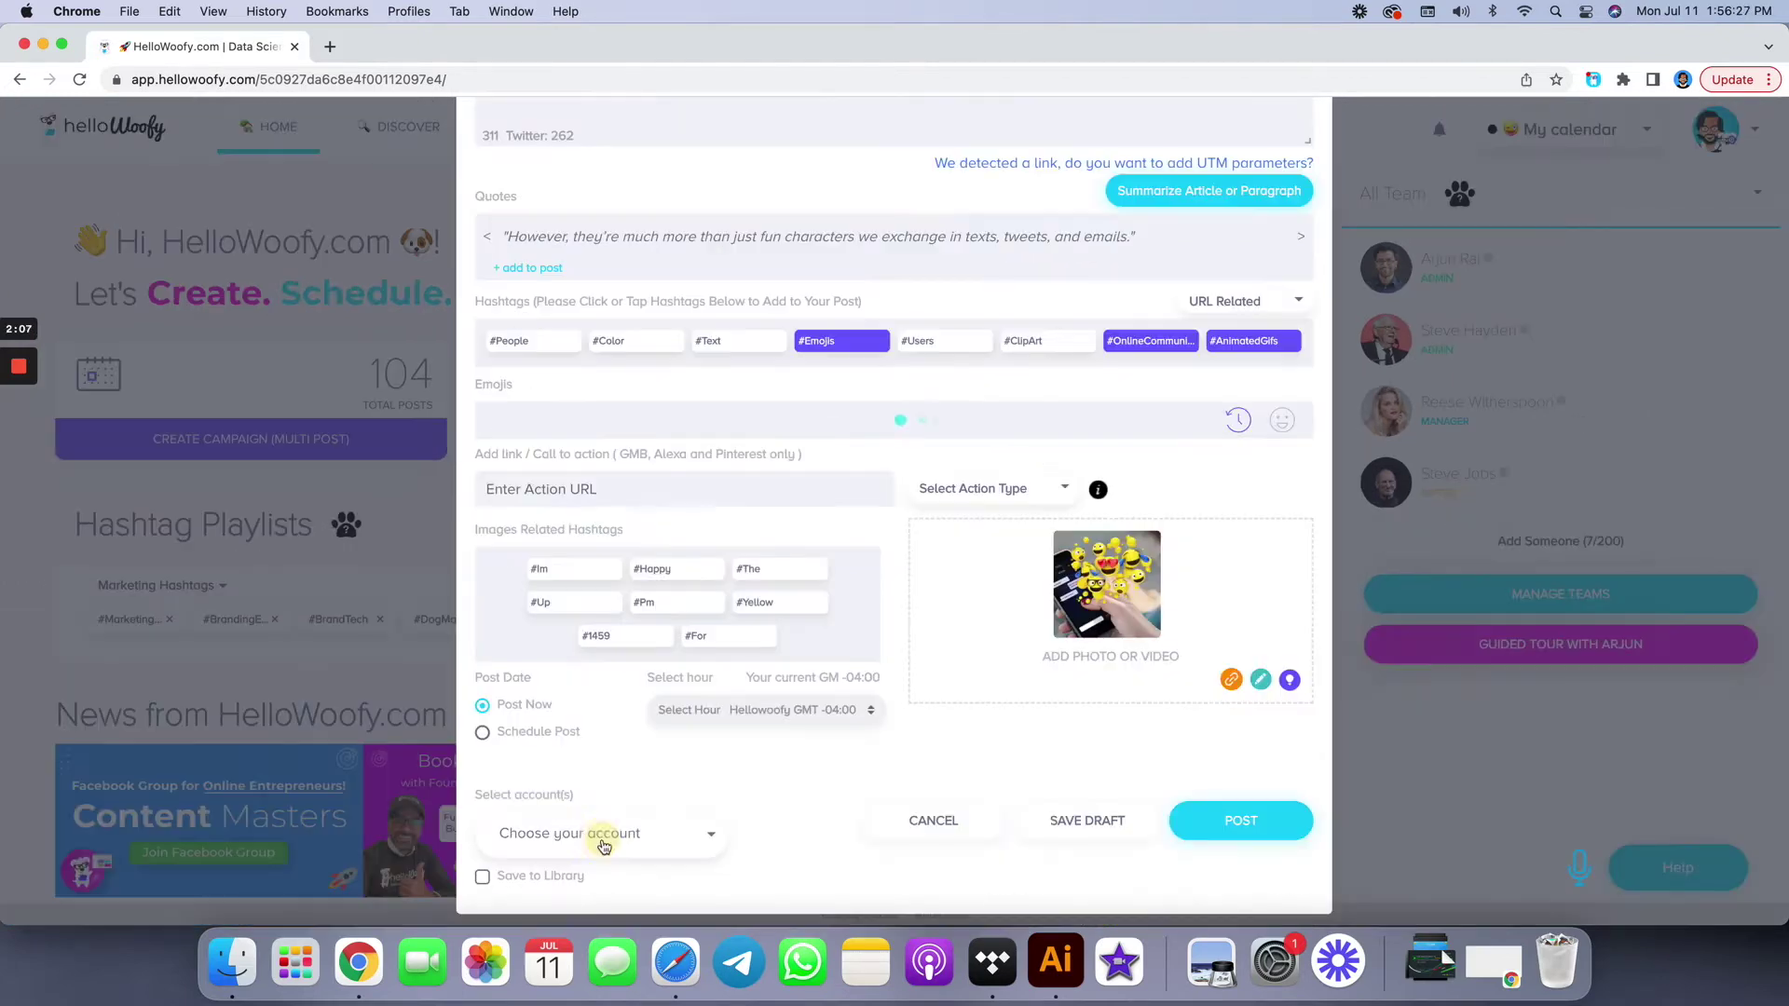
Step: Select WoofyHQ on Twitter and the HelloWoofy.com Facebook page as the post's accounts
{"action": "left_click", "coordinate": [597, 833]}
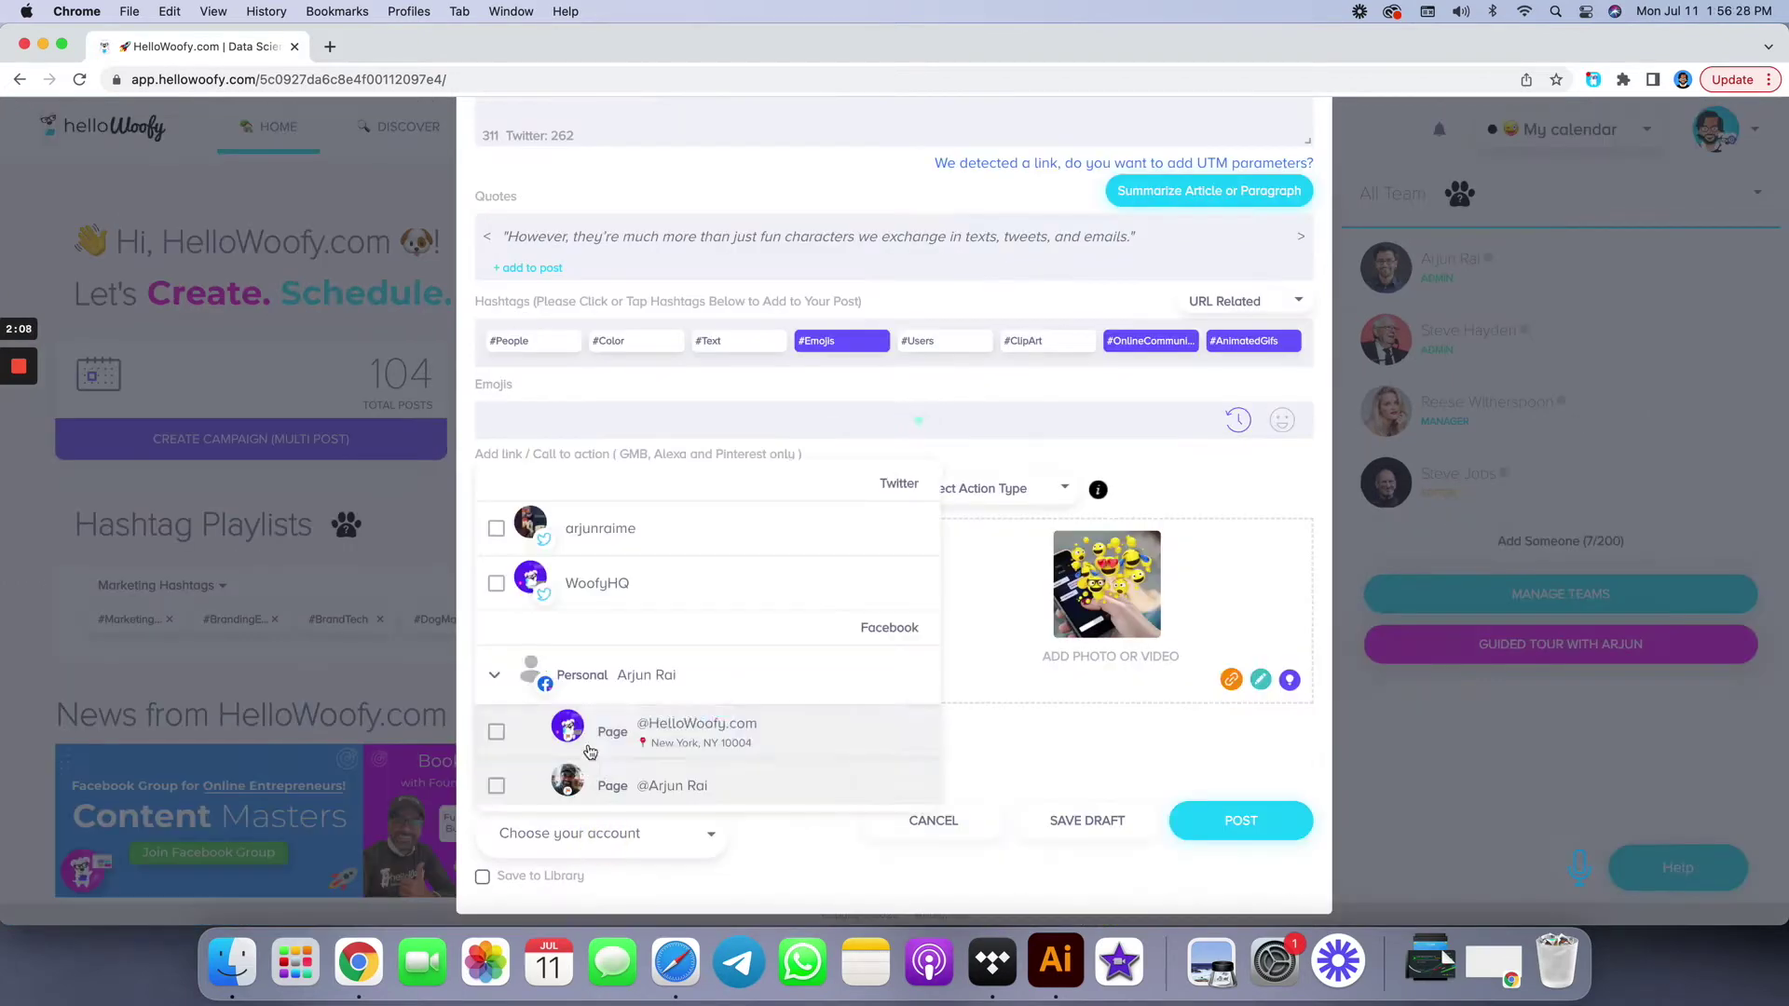
{"action": "left_click", "coordinate": [601, 584]}
{"action": "scroll", "coordinate": [597, 634], "scroll_direction": "down", "scroll_amount": 2}
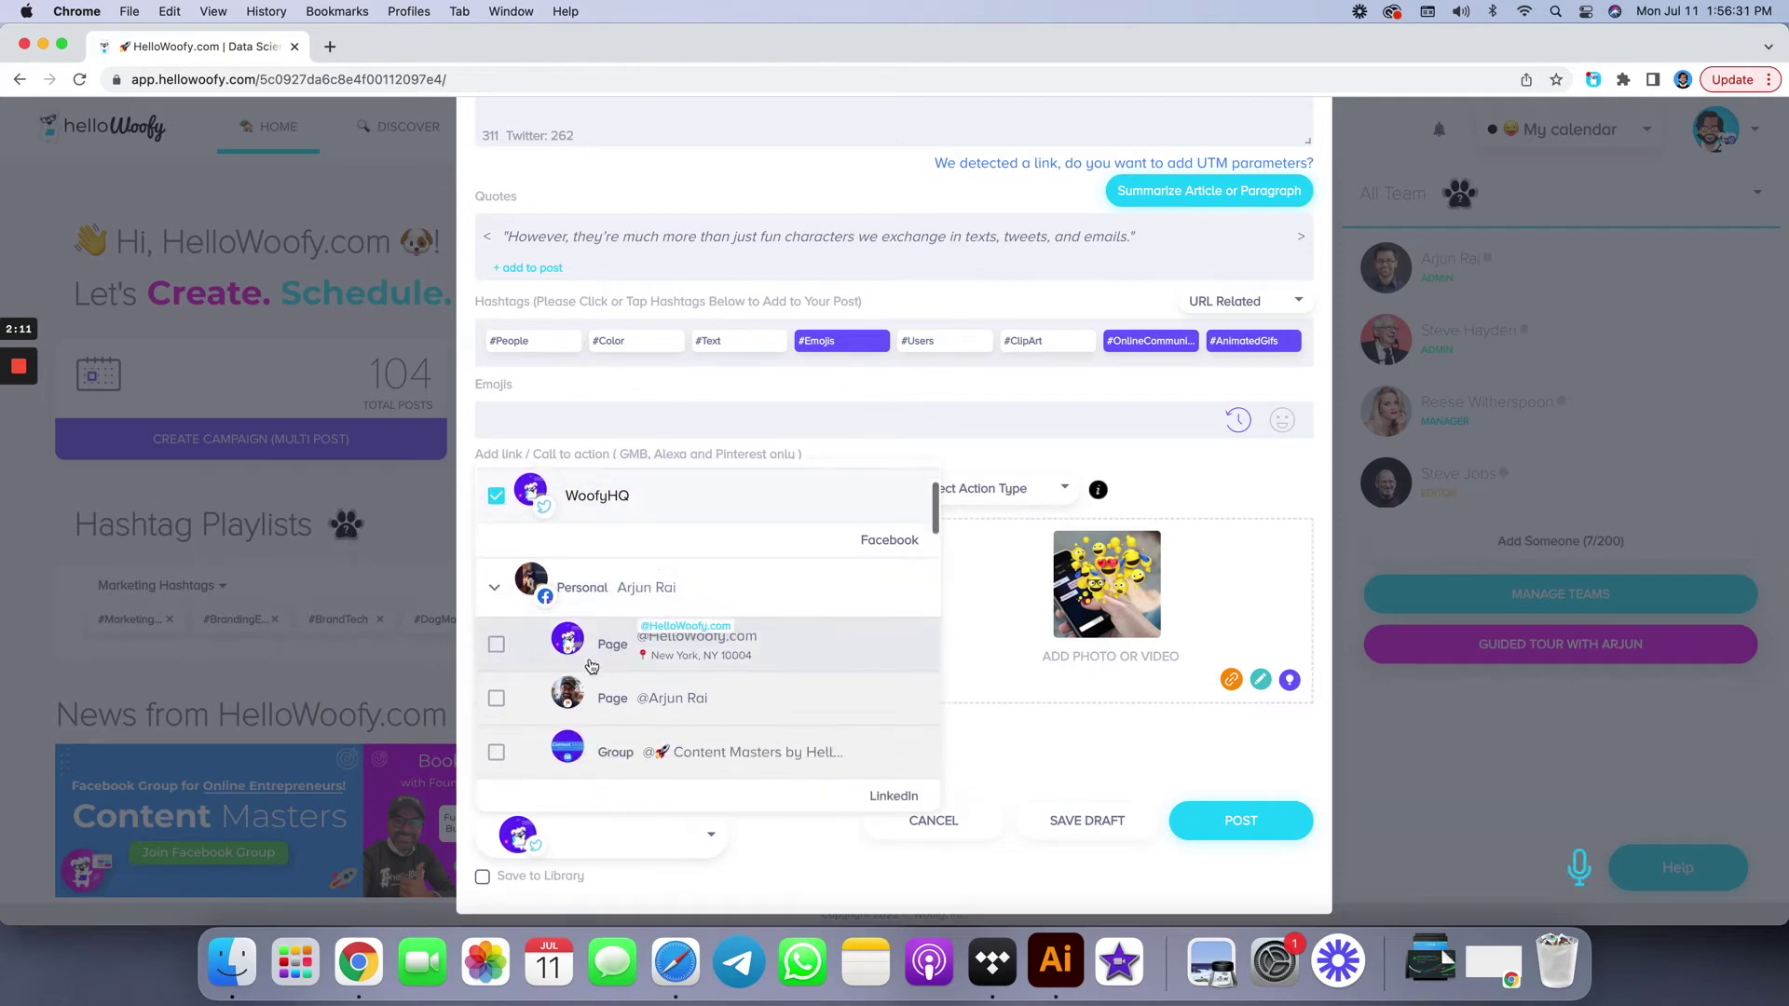
{"action": "left_click", "coordinate": [591, 667]}
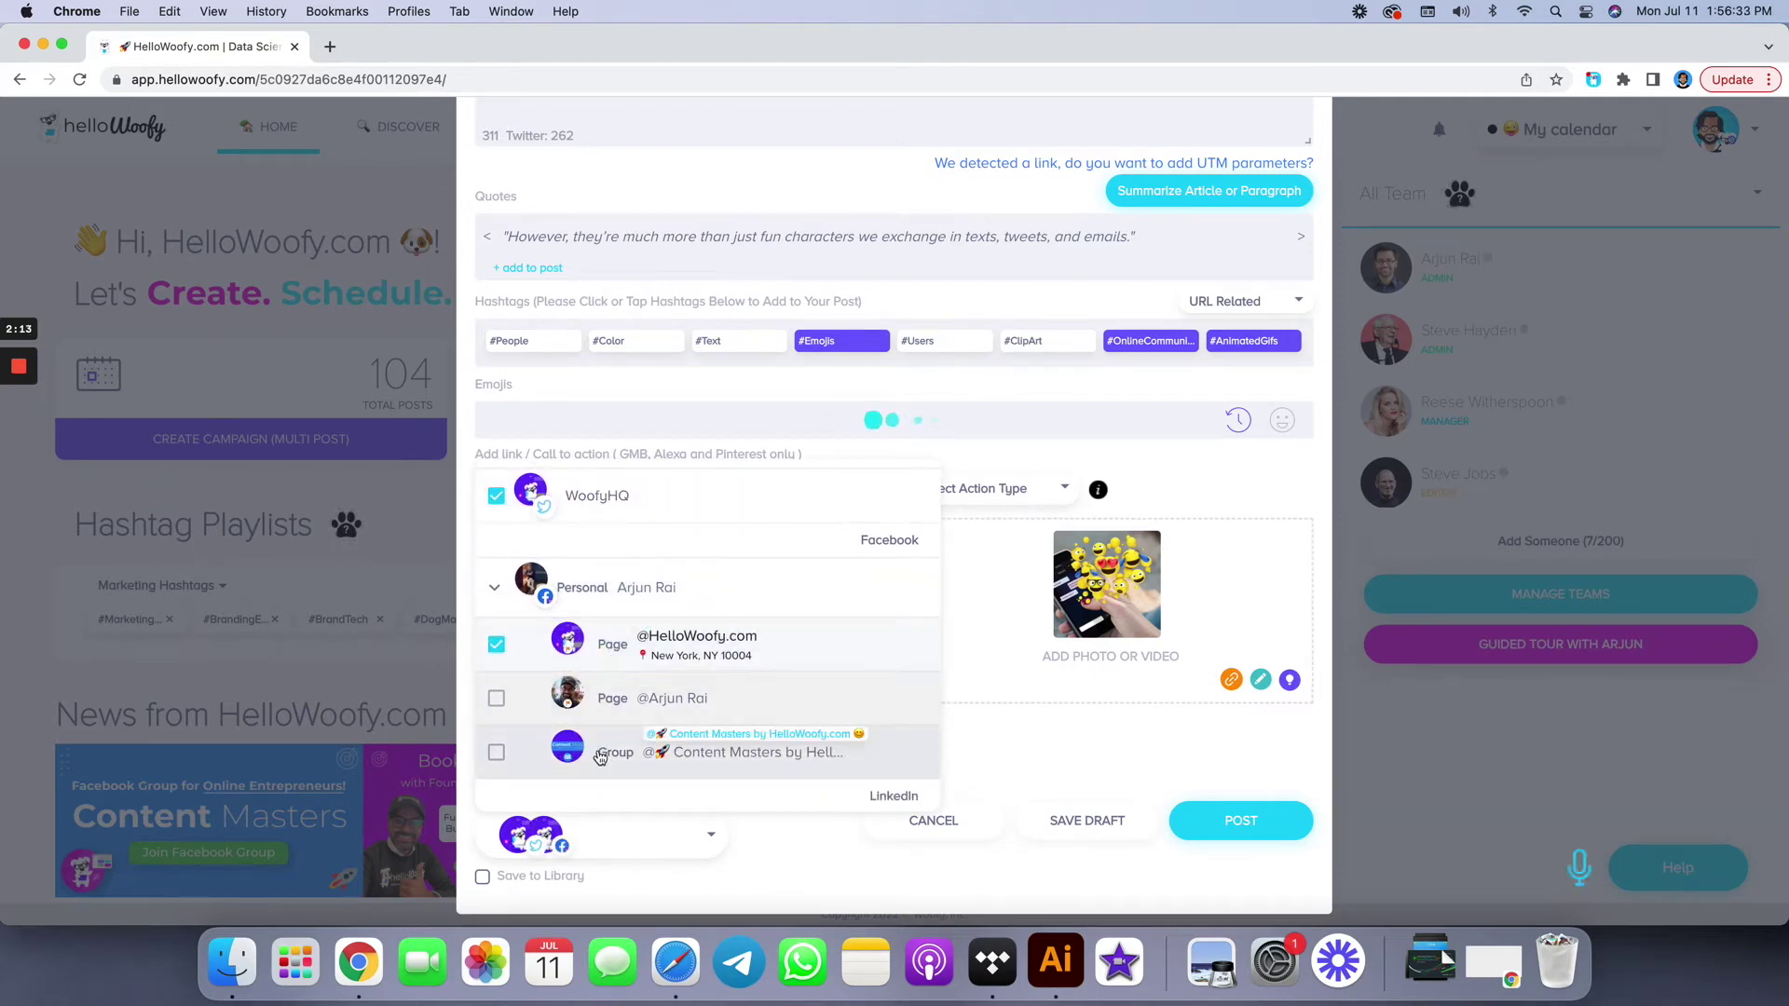
{"action": "left_click", "coordinate": [827, 836]}
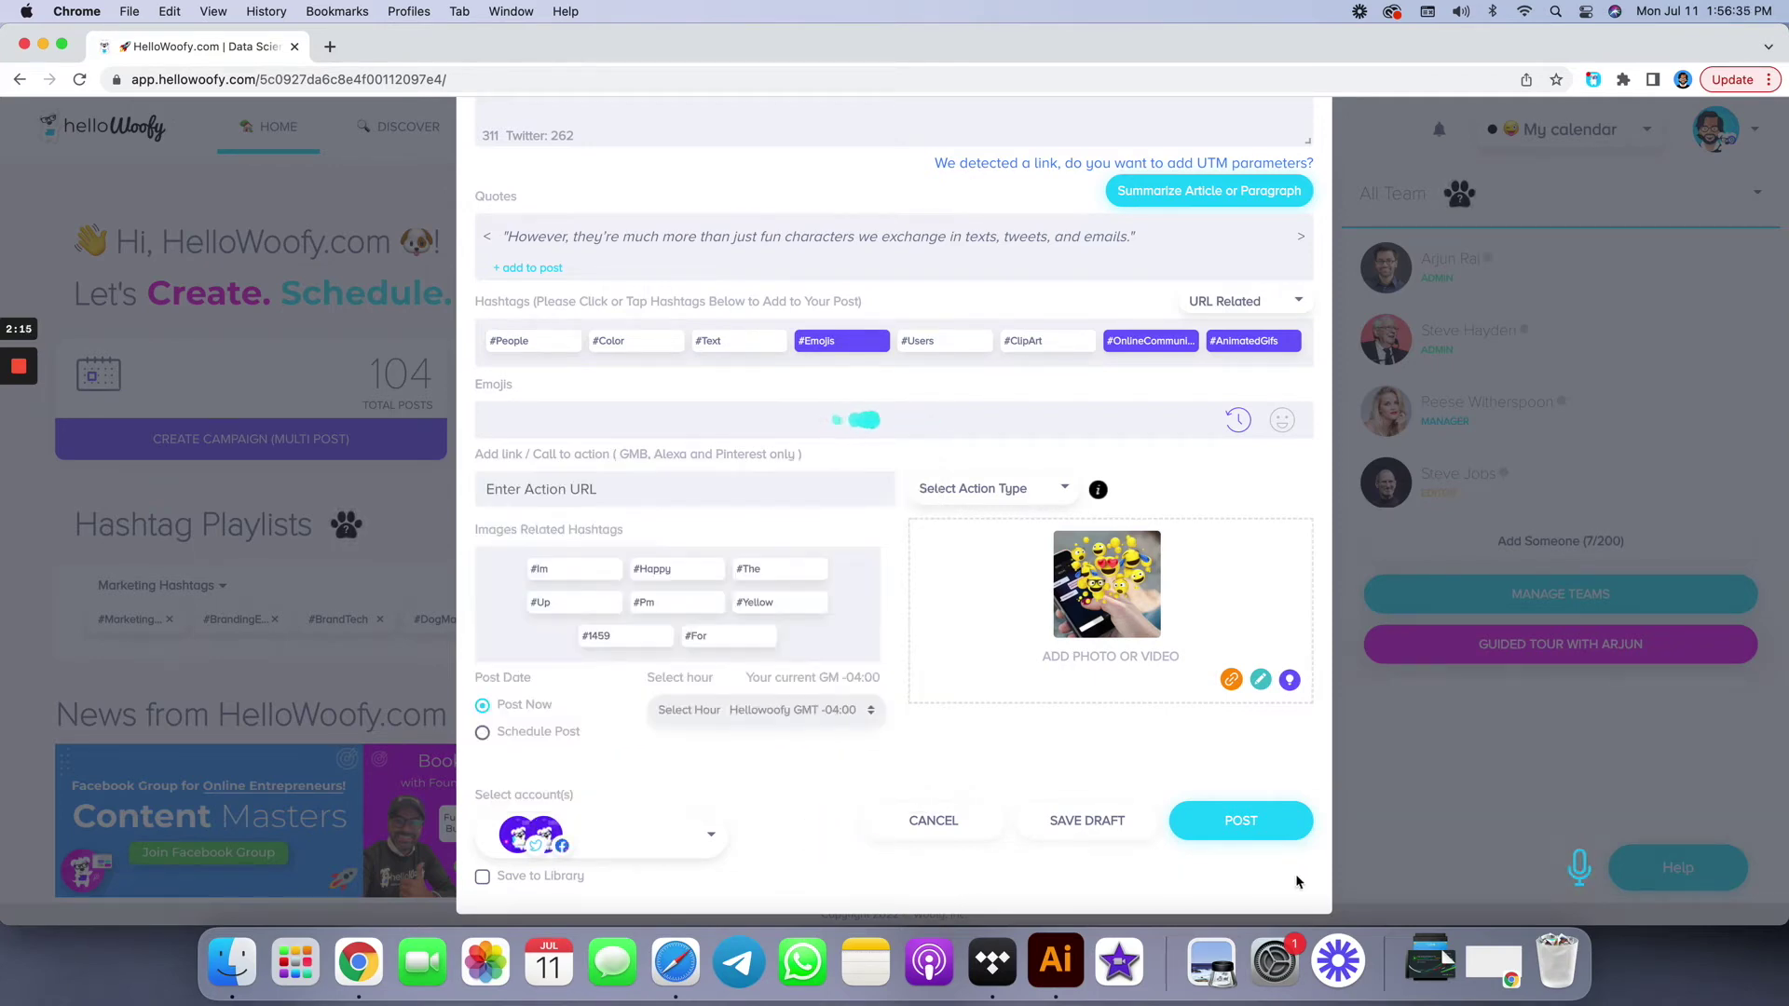
{"action": "scroll", "coordinate": [1297, 882], "scroll_direction": "up", "scroll_amount": 5}
{"action": "scroll", "coordinate": [1296, 880], "scroll_direction": "up", "scroll_amount": 5}
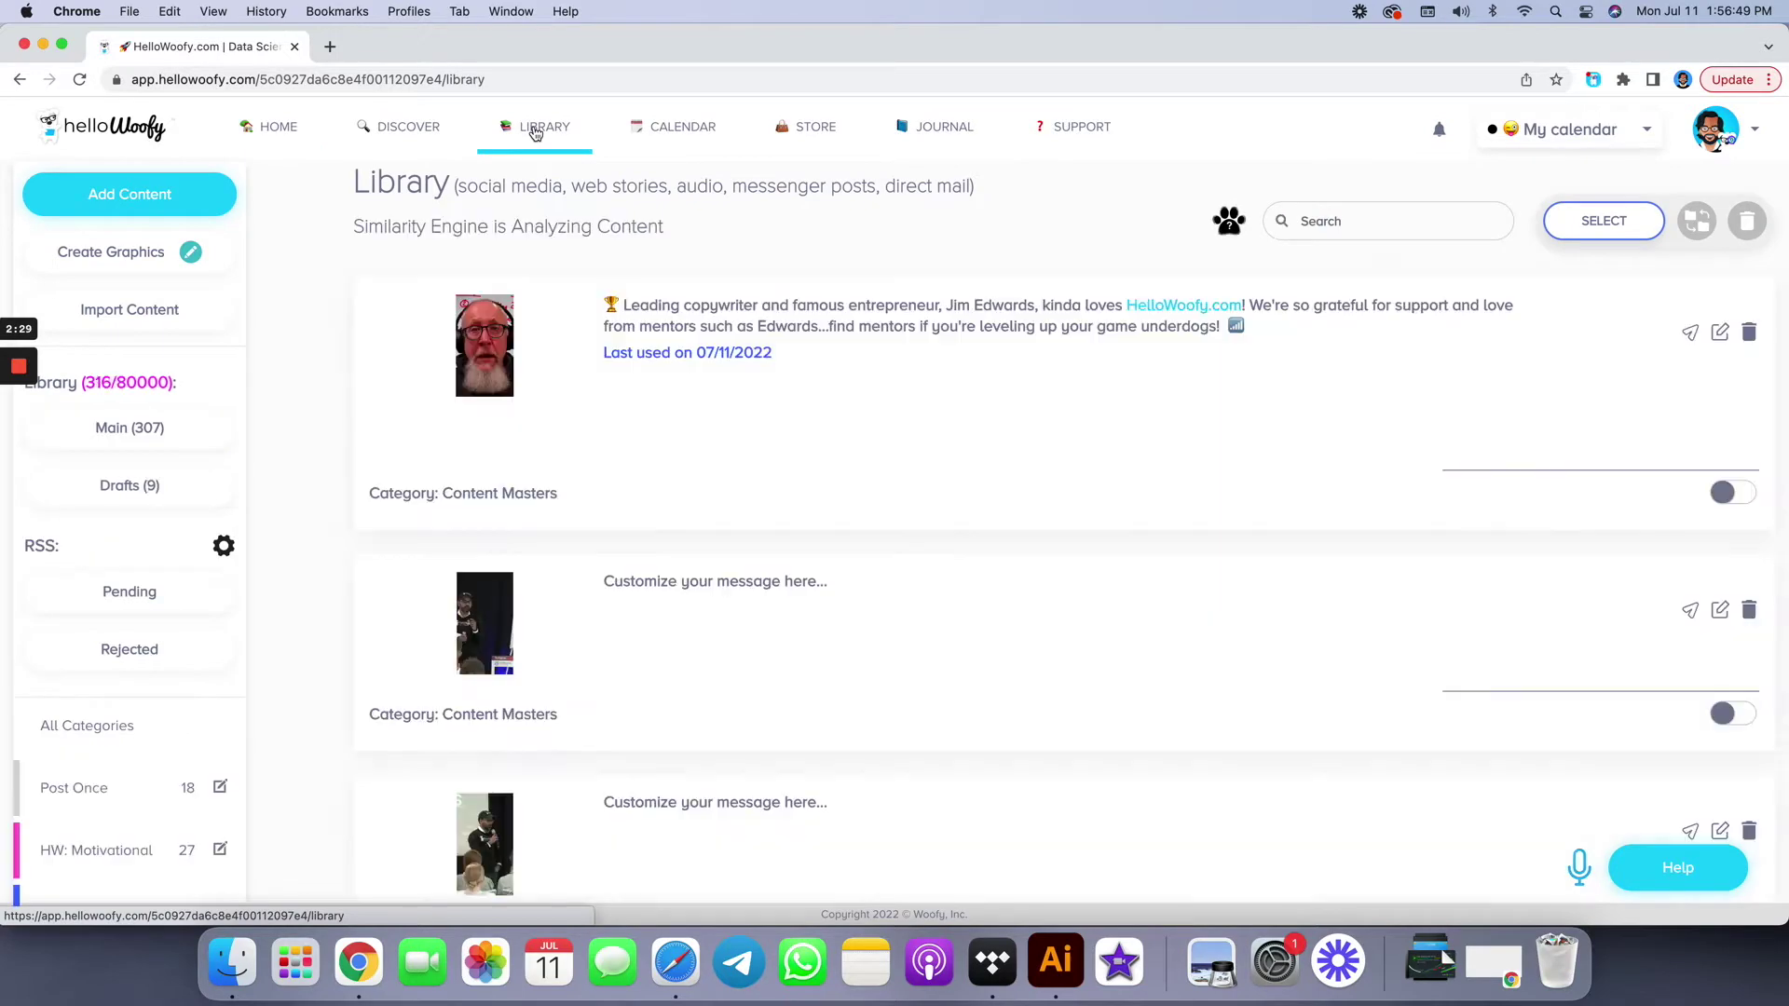
Step: Filter the Library to HW: Motivational and reuse the UBER 'Super Pumped' post
{"action": "scroll", "coordinate": [320, 439], "scroll_direction": "down", "scroll_amount": 5}
{"action": "scroll", "coordinate": [140, 429], "scroll_direction": "up", "scroll_amount": 5}
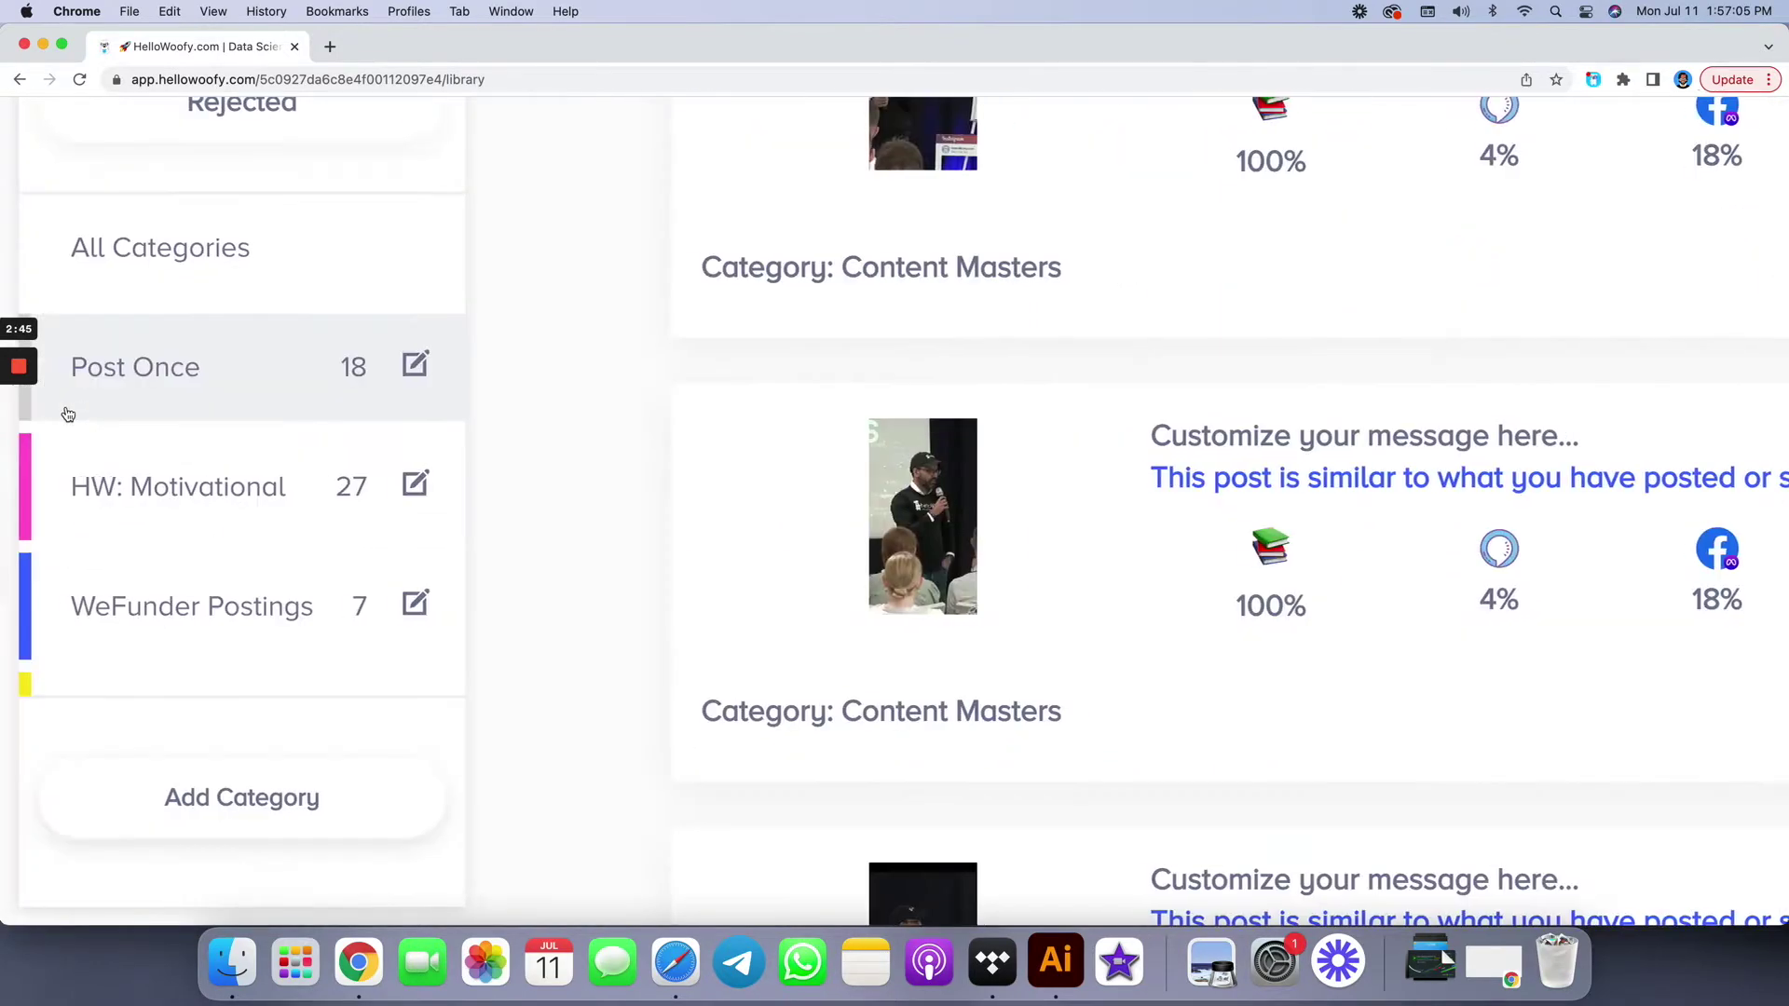
{"action": "scroll", "coordinate": [144, 489], "scroll_direction": "down", "scroll_amount": 5}
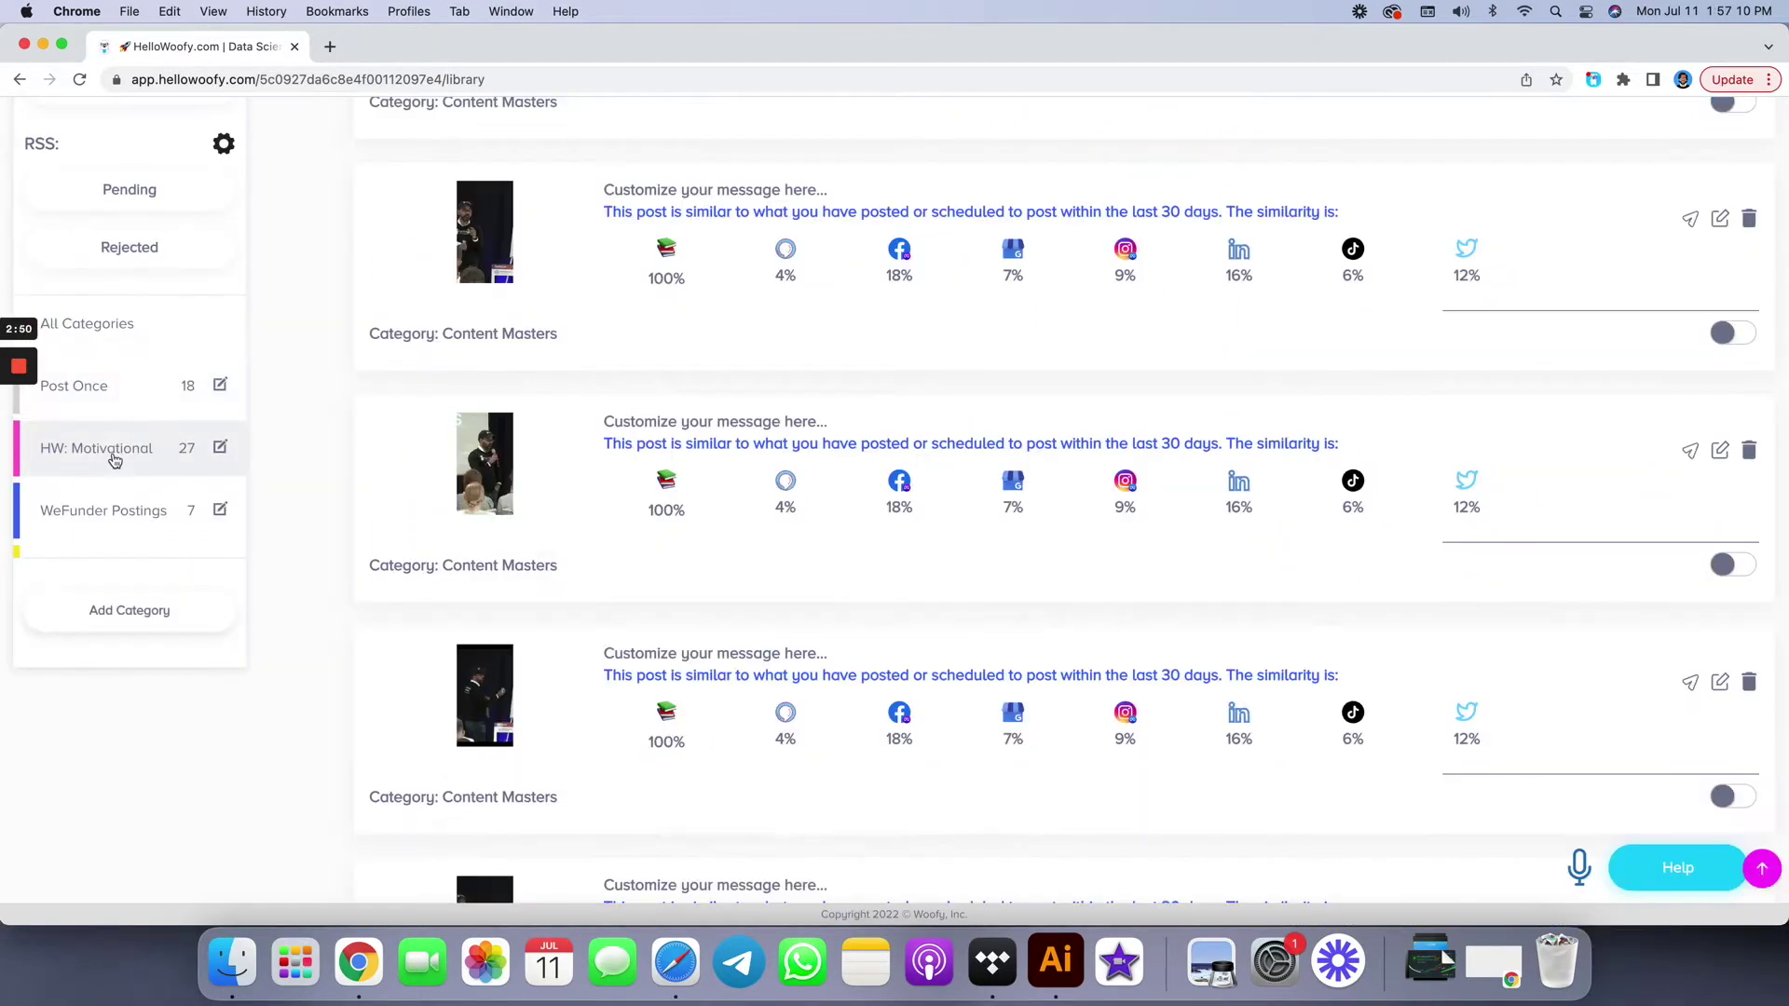
{"action": "left_click", "coordinate": [114, 451]}
{"action": "scroll", "coordinate": [491, 407], "scroll_direction": "up", "scroll_amount": 3}
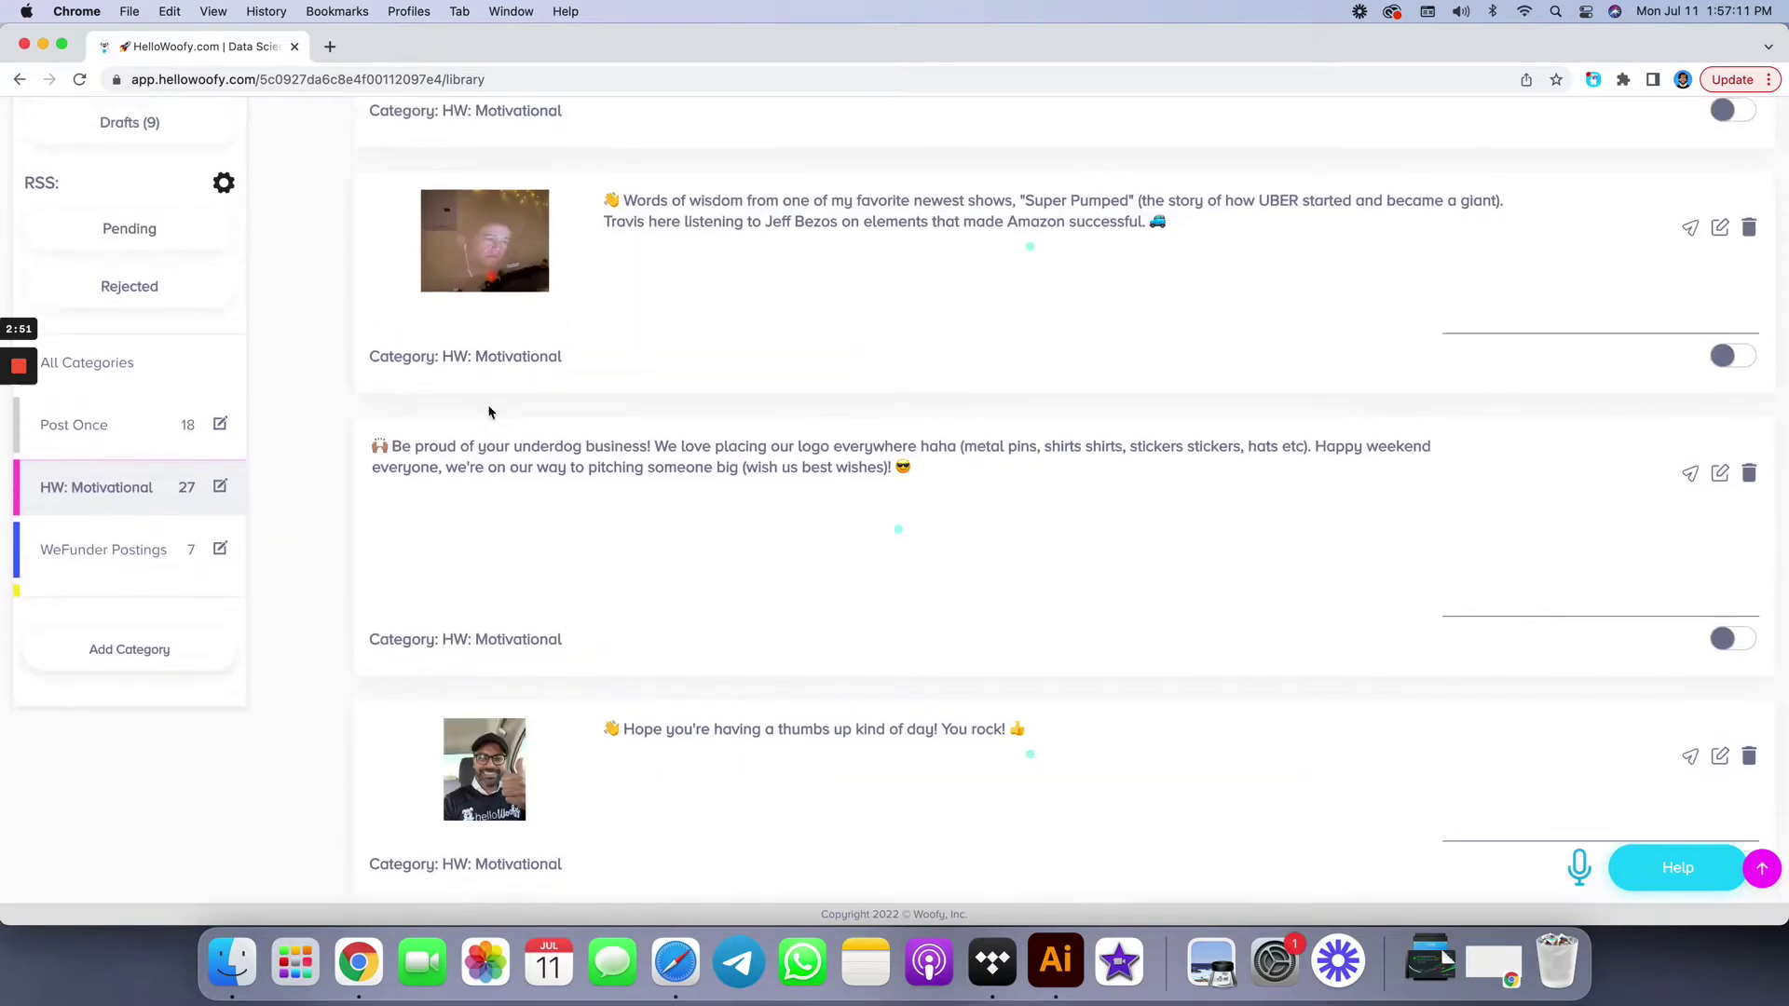
{"action": "scroll", "coordinate": [1100, 363], "scroll_direction": "up", "scroll_amount": 5}
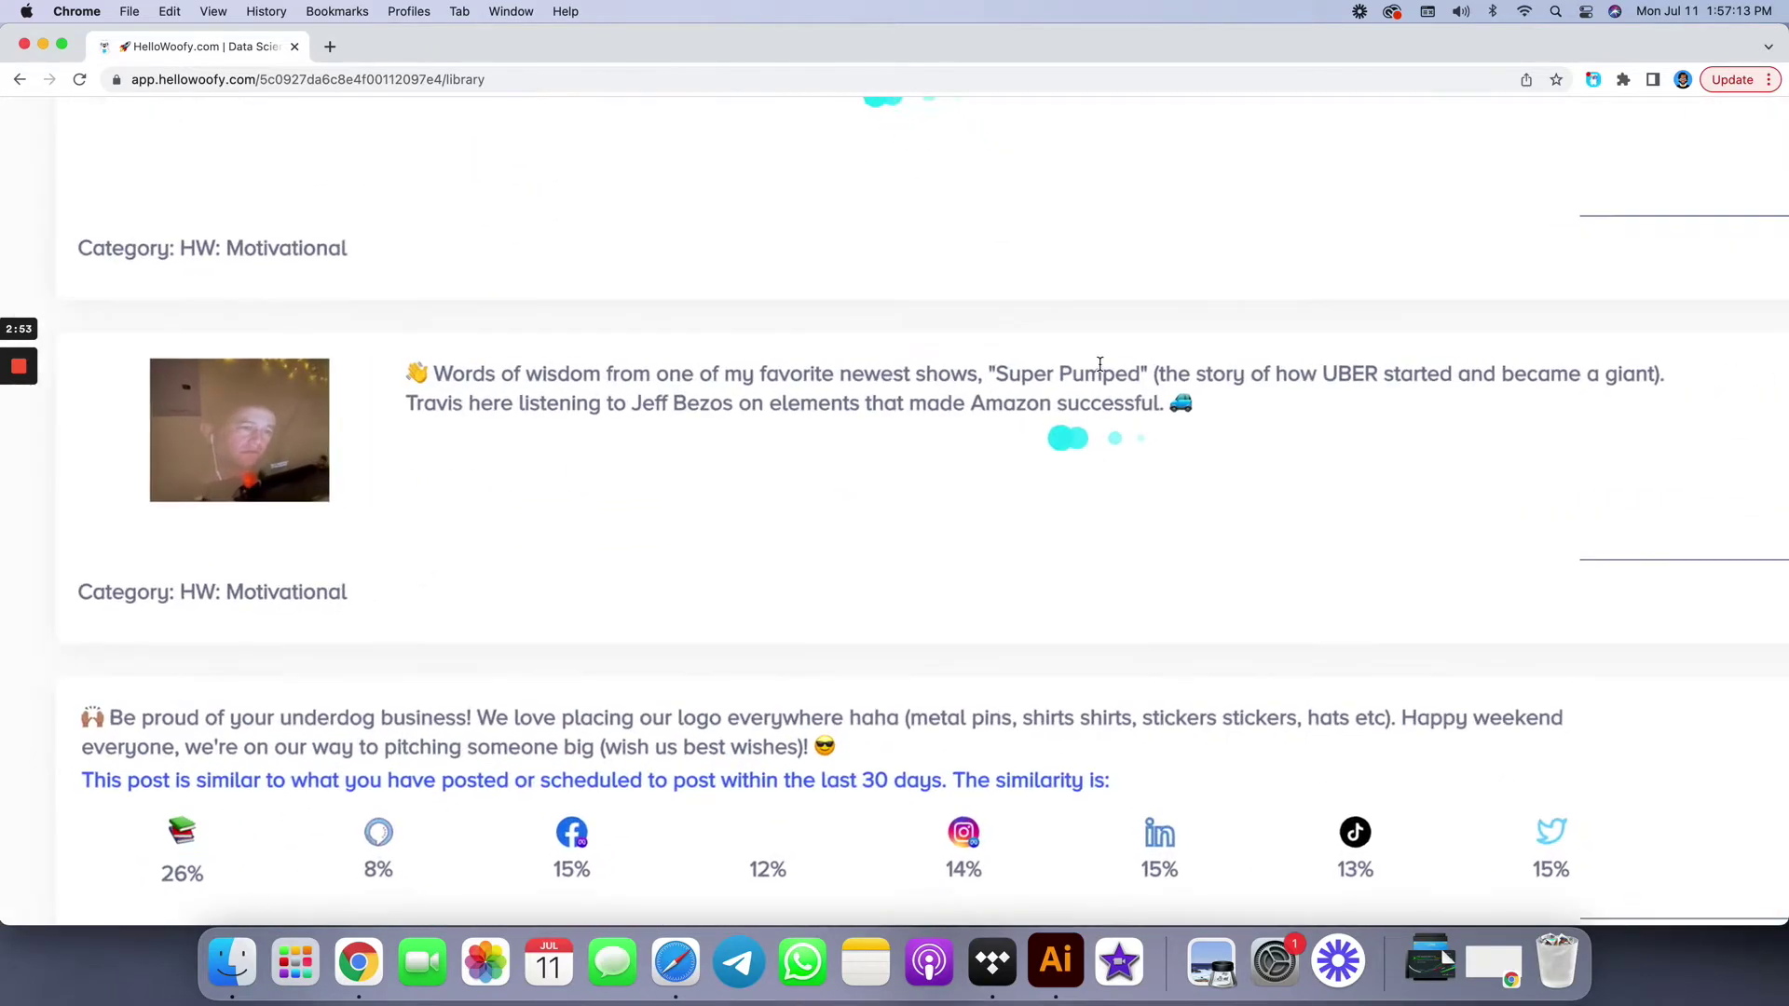
{"action": "scroll", "coordinate": [1768, 376], "scroll_direction": "right", "scroll_amount": 5}
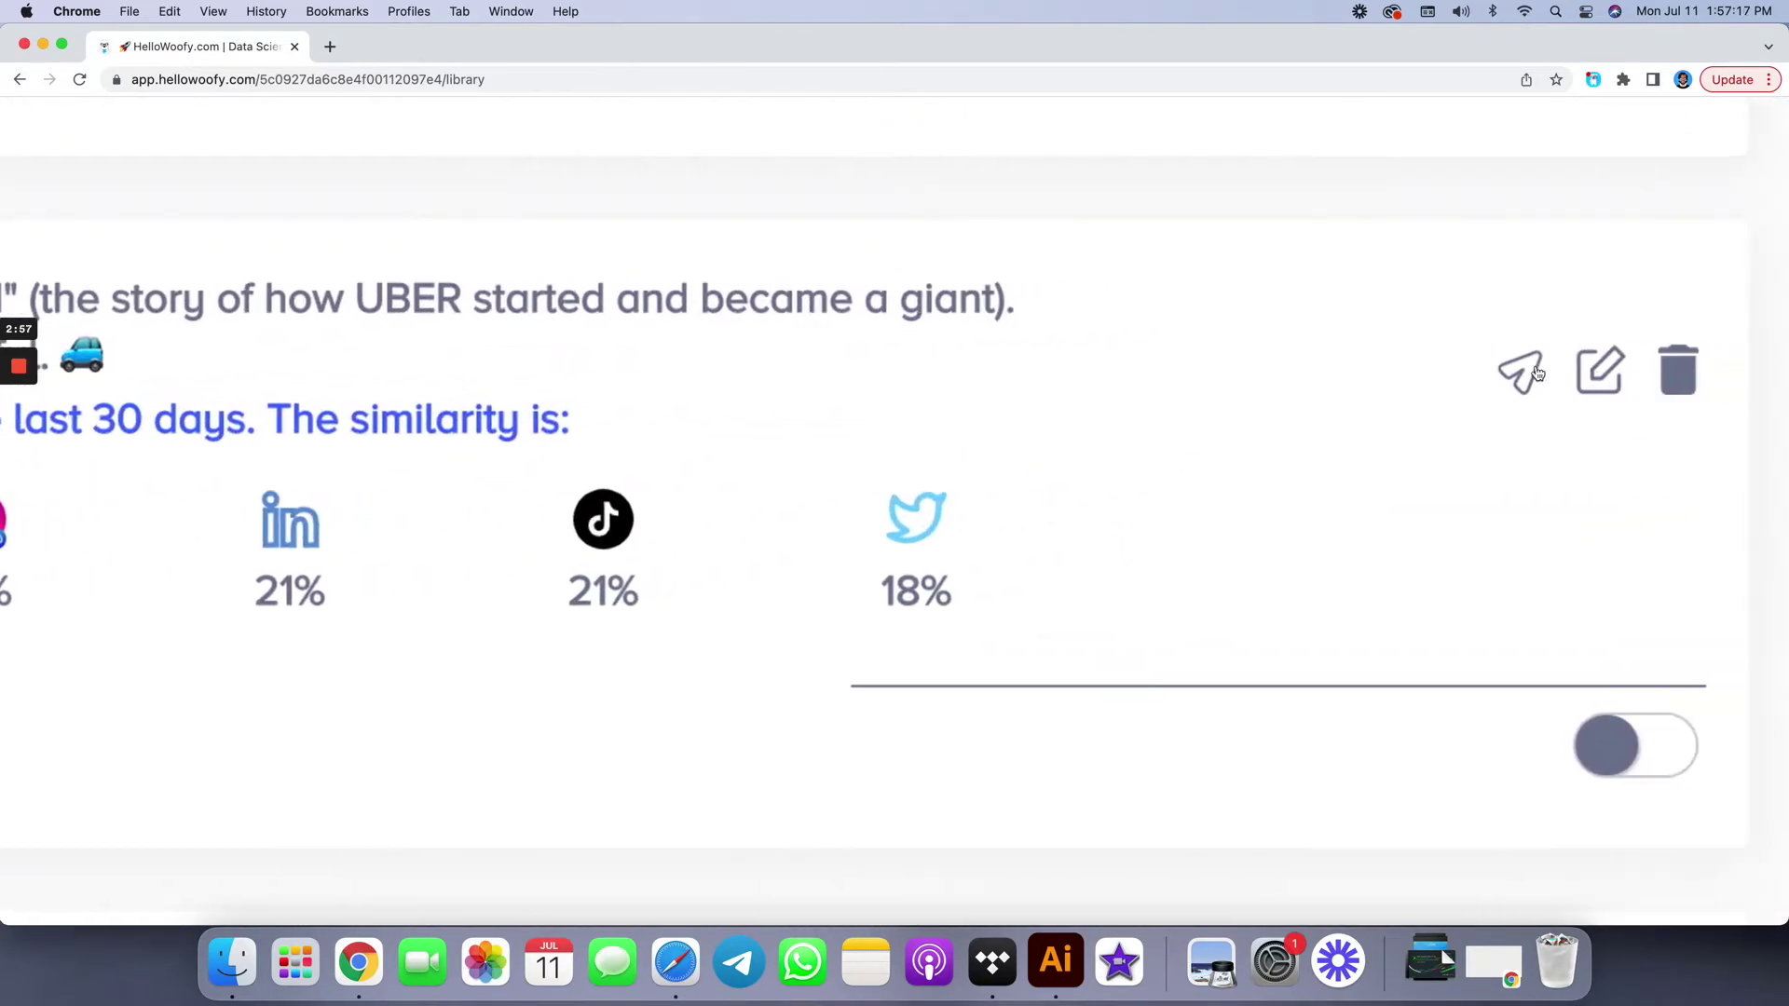
{"action": "scroll", "coordinate": [1521, 382], "scroll_direction": "down", "scroll_amount": 5}
{"action": "left_click", "coordinate": [1521, 372]}
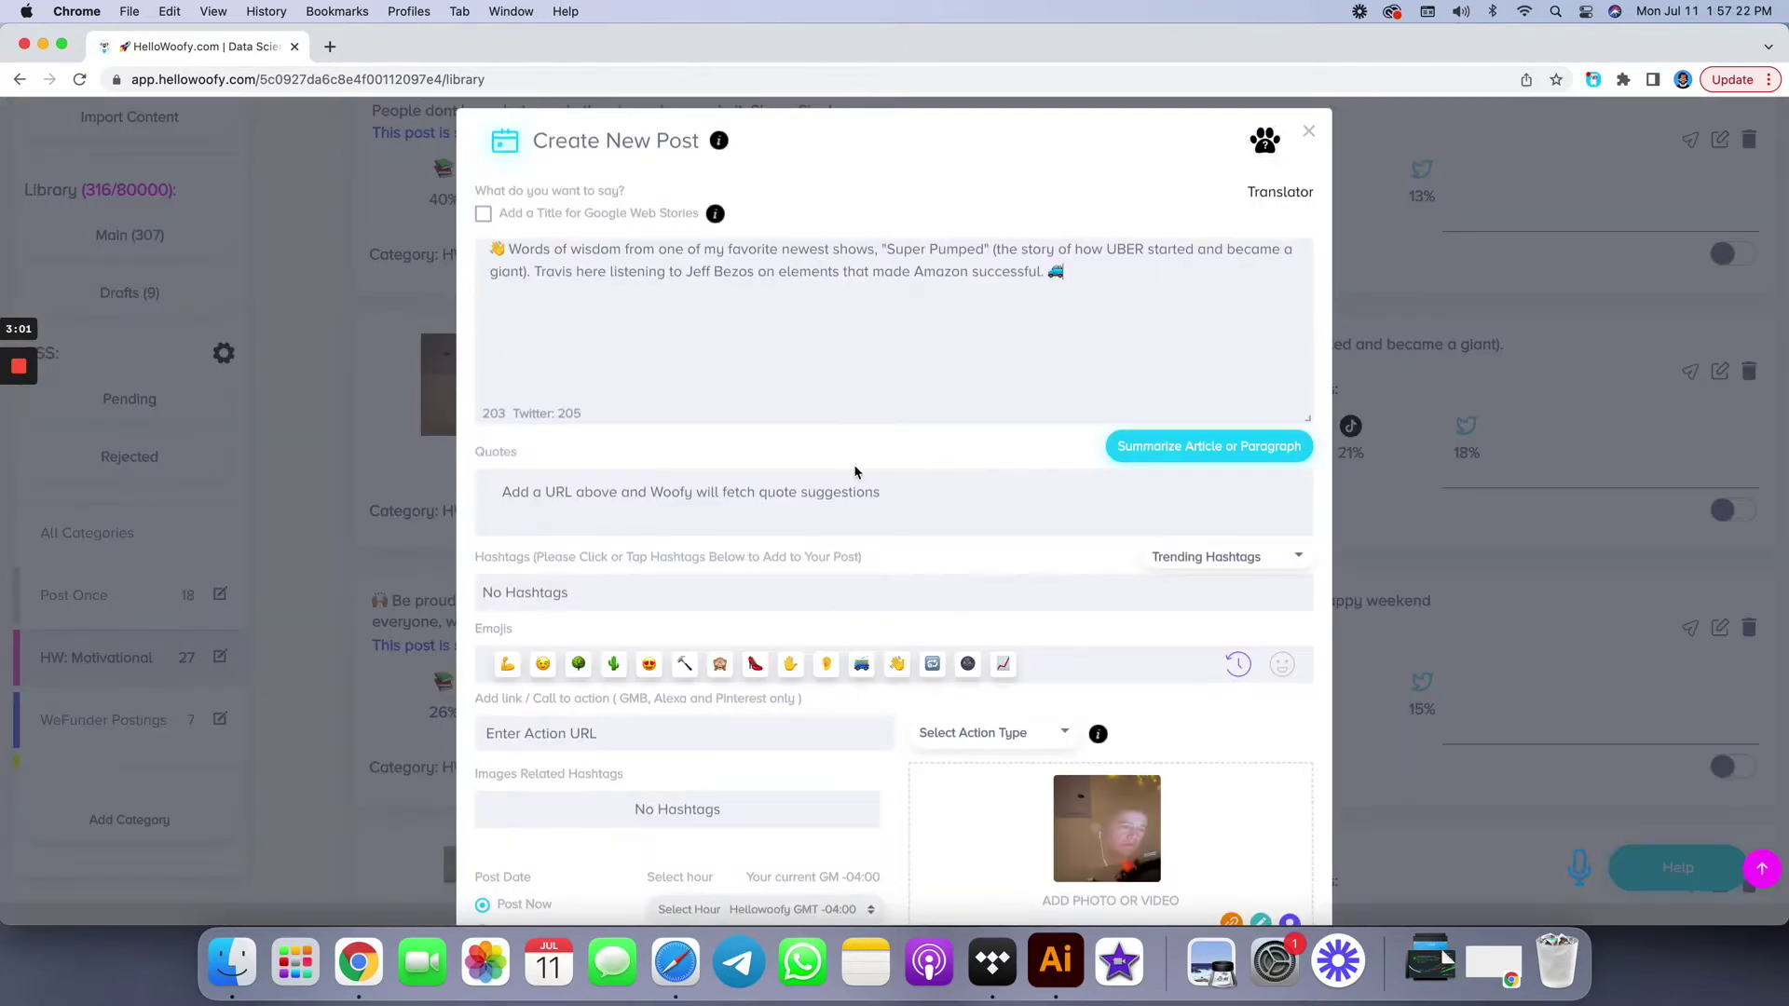
Step: Load the Entrepreneur Hashtags set and add #Leadership, #entrepreneur and #VentureCapital to the post
{"action": "left_click", "coordinate": [1172, 556]}
{"action": "left_click", "coordinate": [1184, 593]}
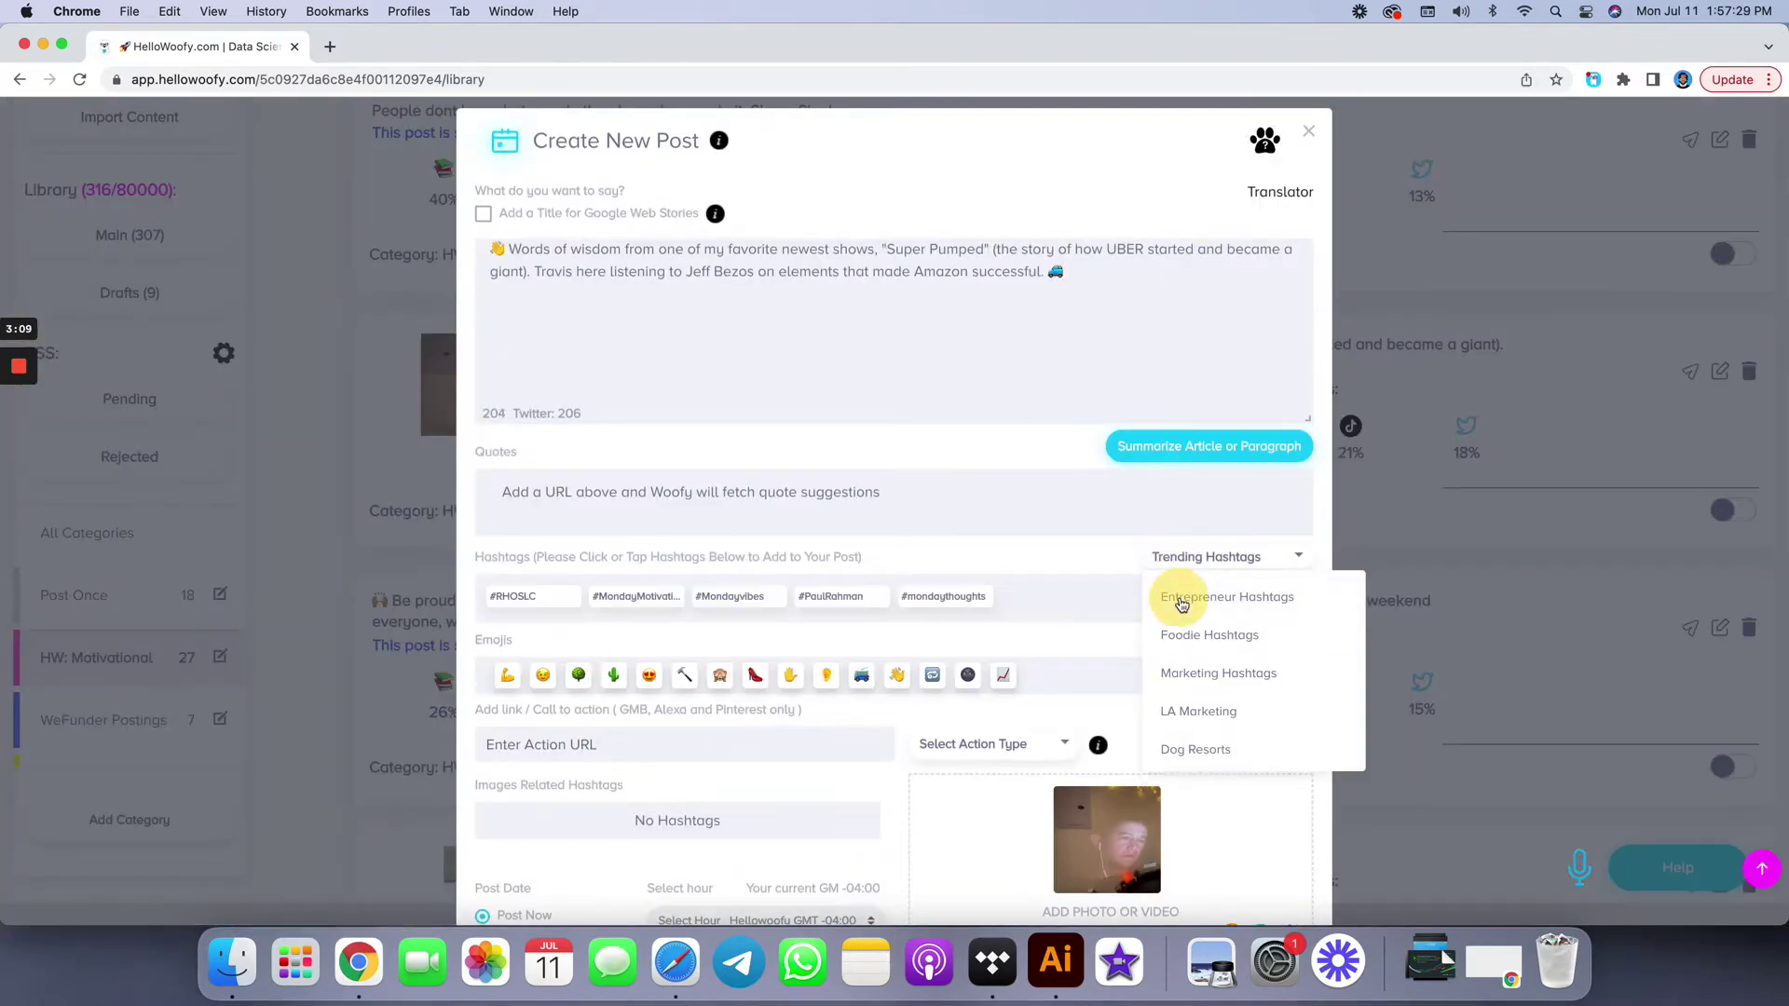
{"action": "left_click", "coordinate": [727, 596]}
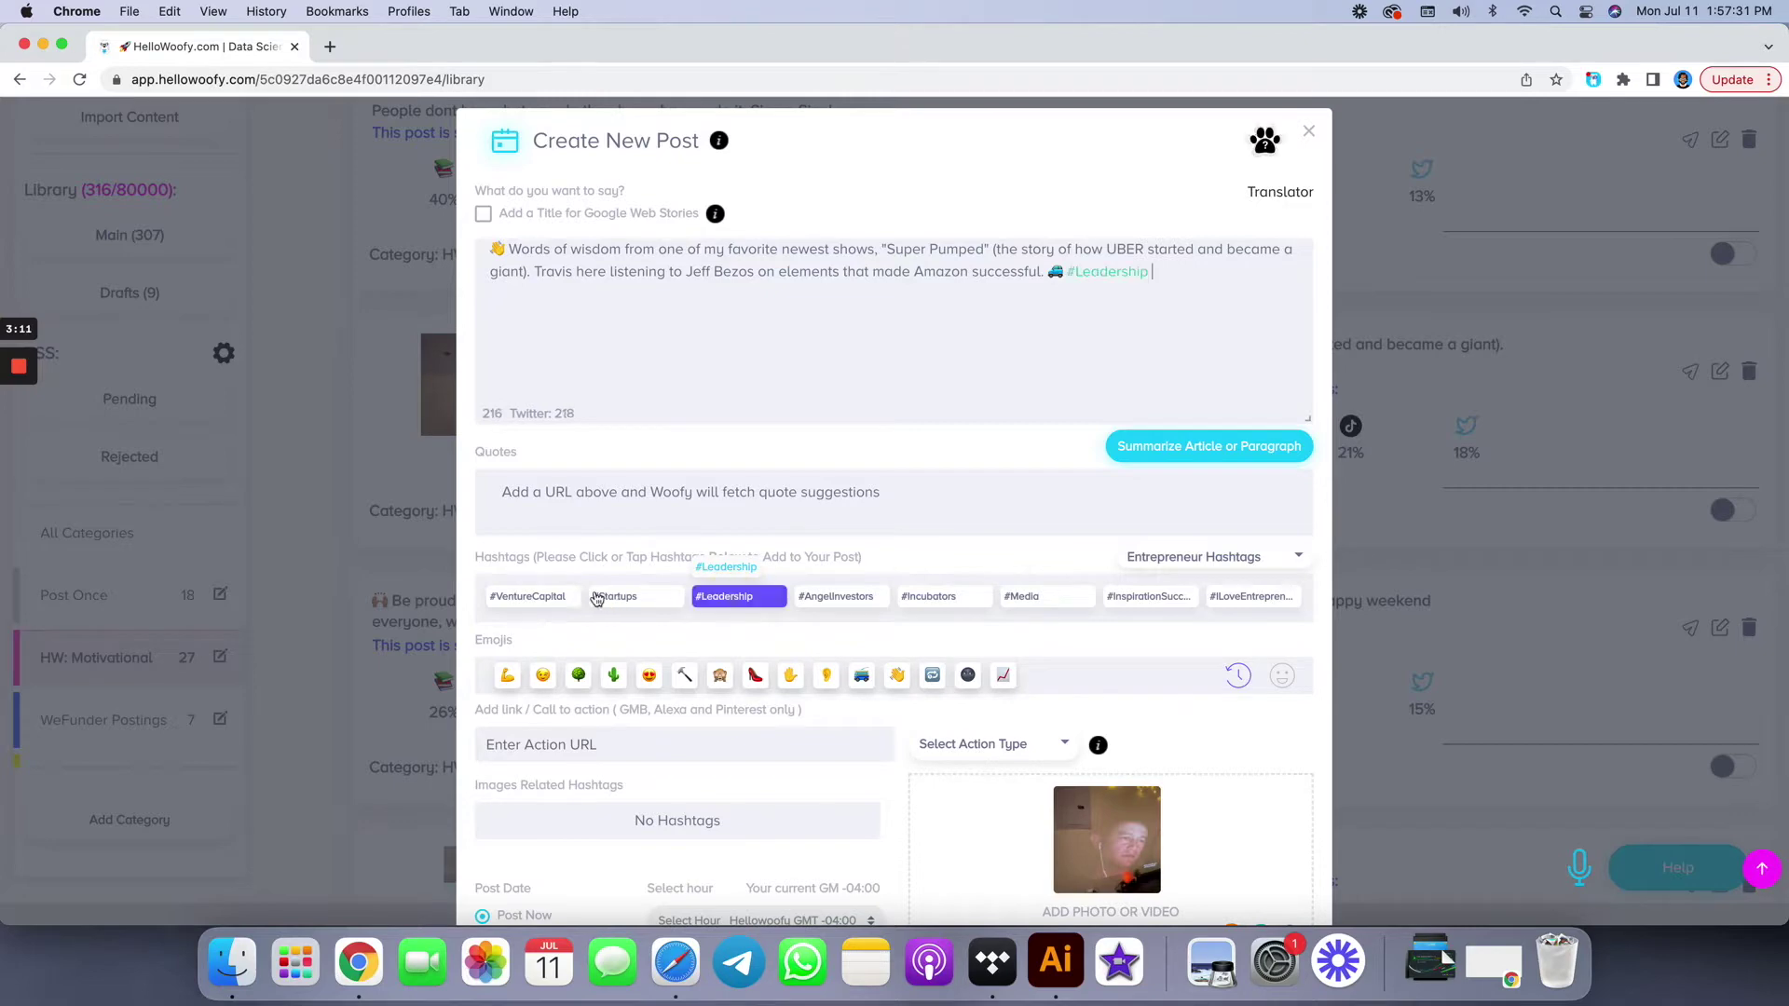
{"action": "left_click", "coordinate": [616, 597]}
{"action": "left_click", "coordinate": [528, 596]}
{"action": "left_click", "coordinate": [1204, 360]}
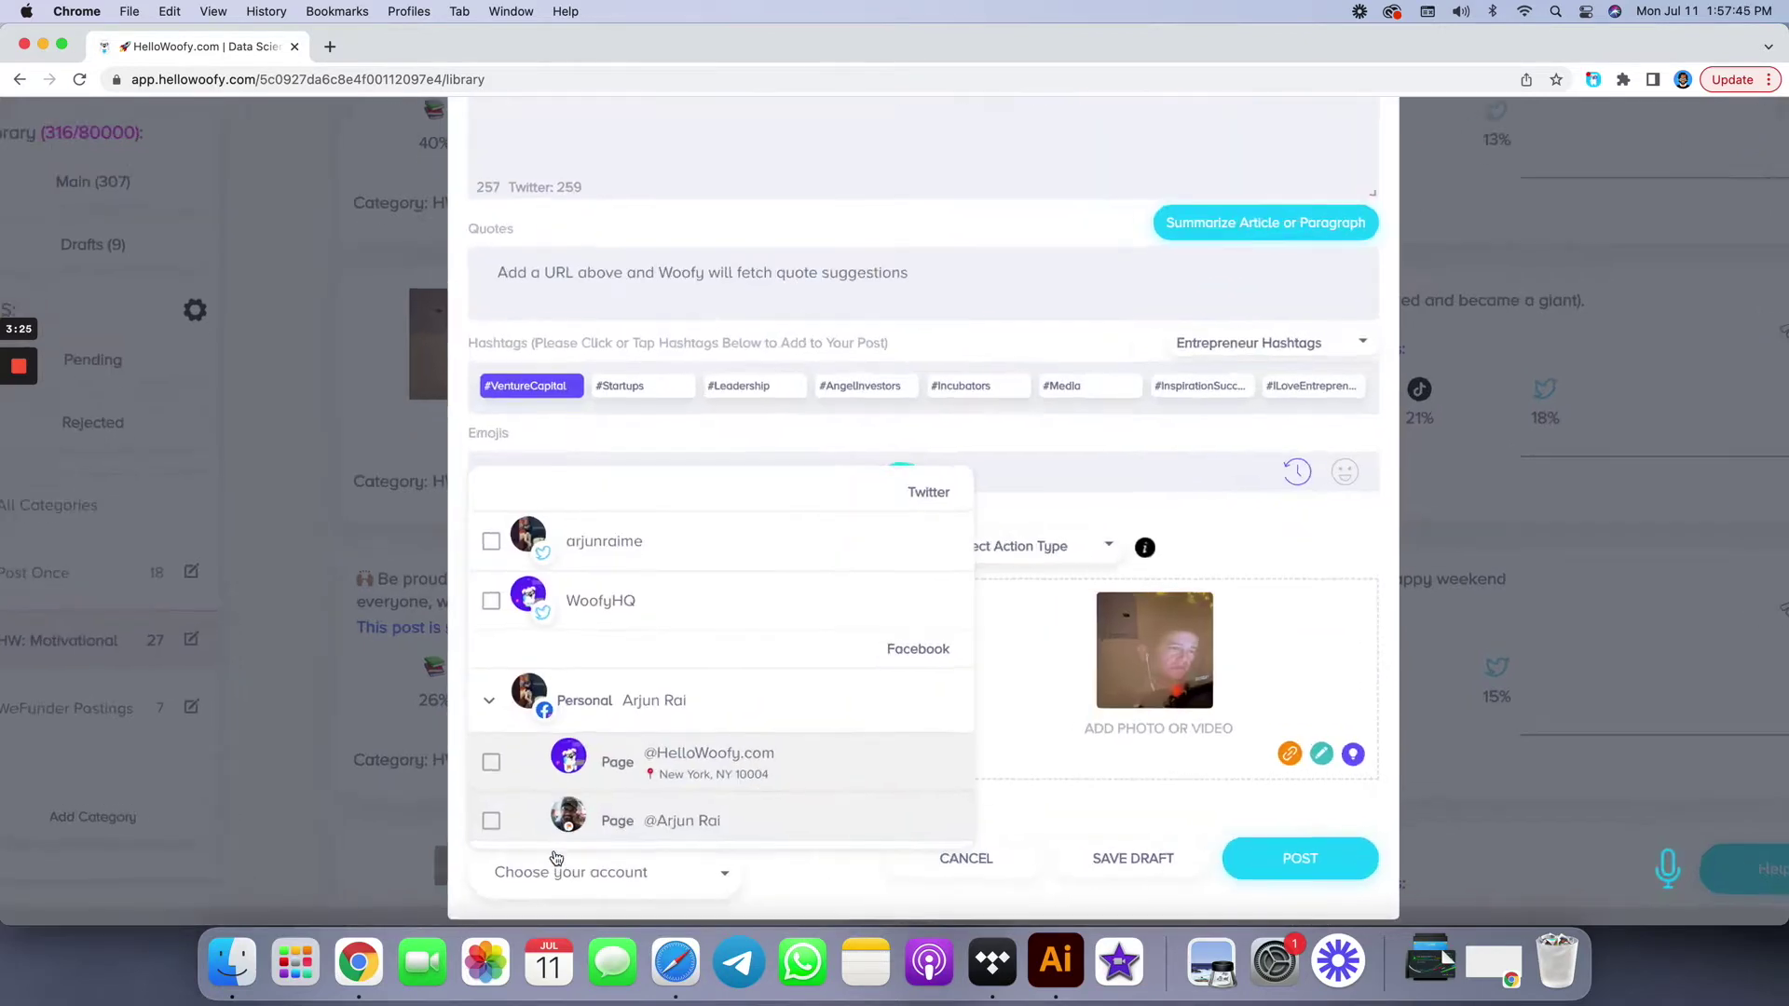
Step: Add an Instagram business account as a destination for the post
{"action": "scroll", "coordinate": [522, 755], "scroll_direction": "up", "scroll_amount": 5}
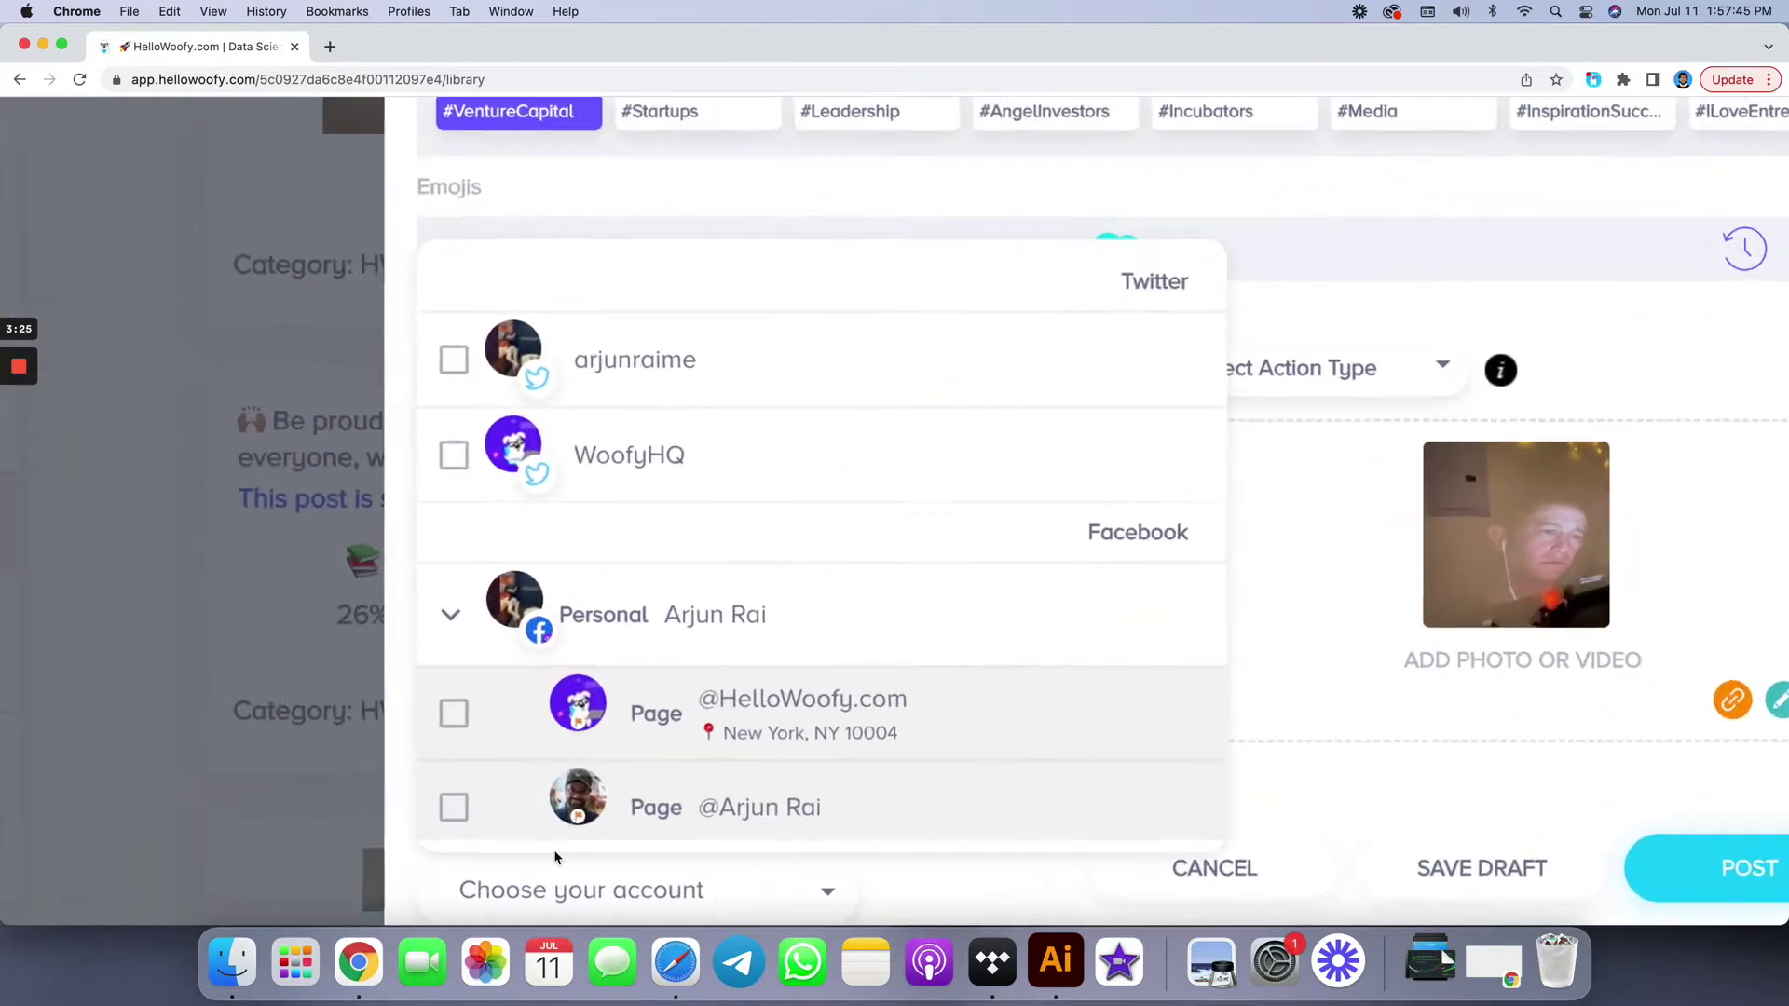
{"action": "scroll", "coordinate": [615, 699], "scroll_direction": "down", "scroll_amount": 20}
{"action": "left_click", "coordinate": [615, 364]}
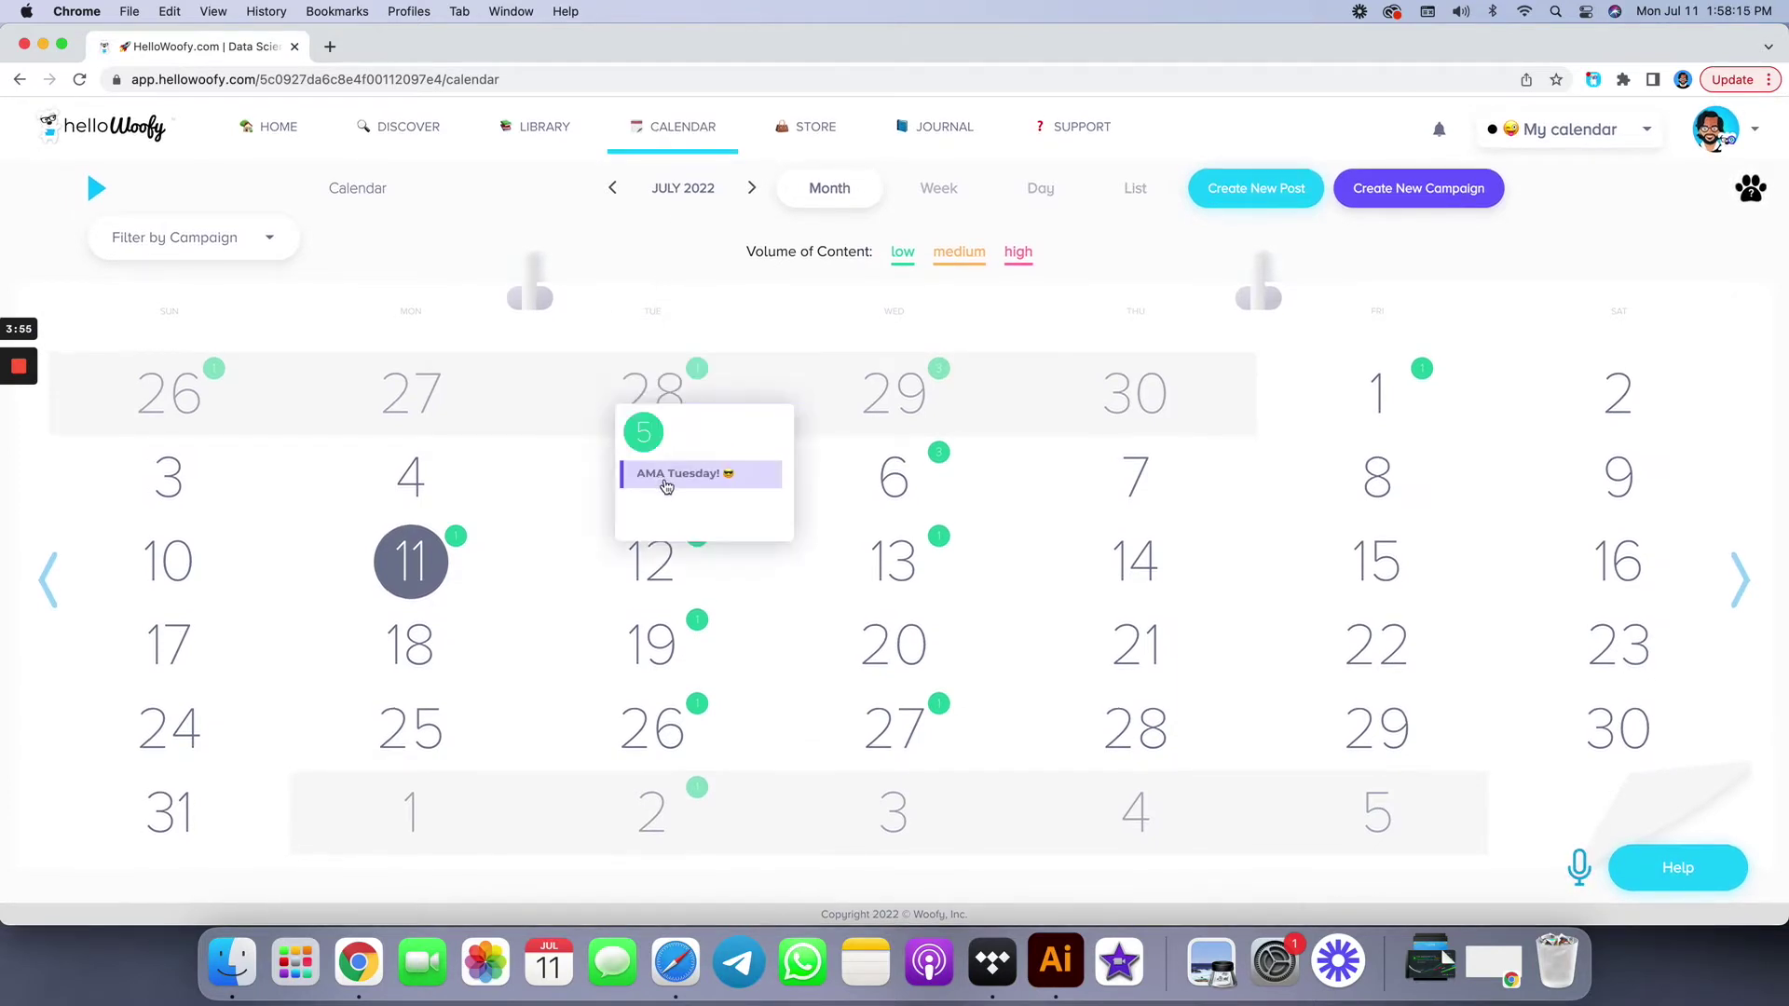
Step: View the July 11 copywriter post on the monthly calendar, then browse the weekly view
{"action": "mouse_move", "coordinate": [669, 599]}
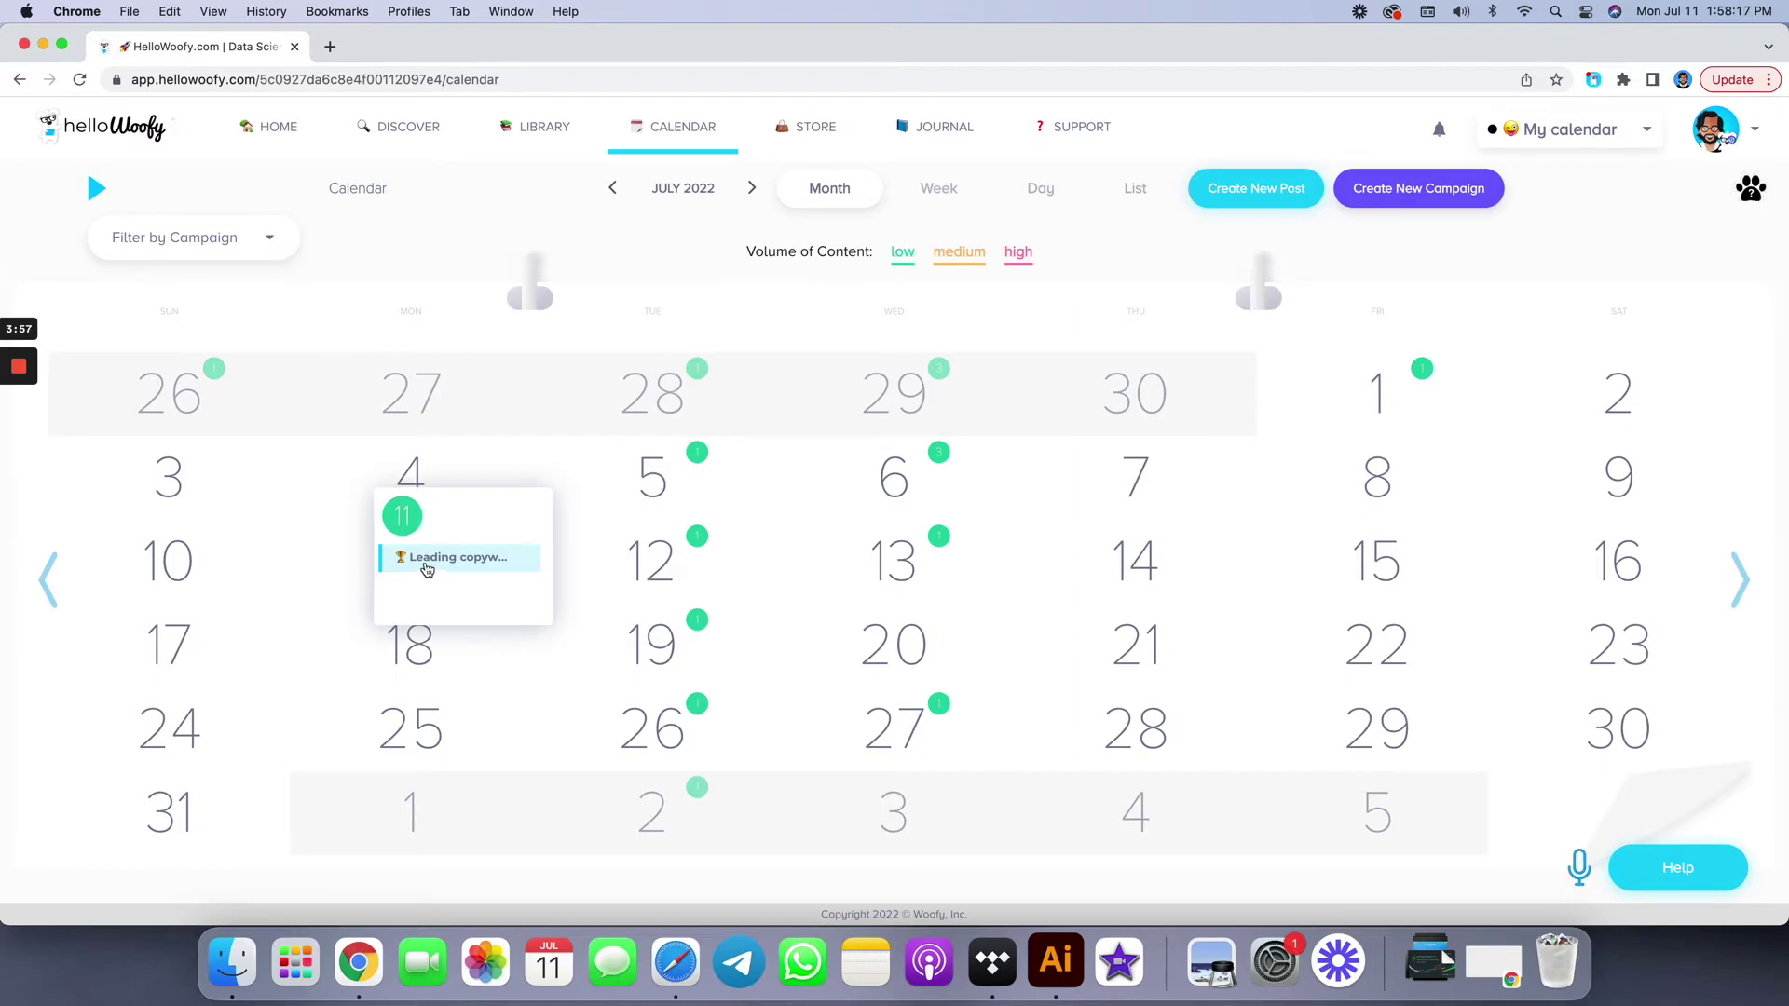
{"action": "left_click", "coordinate": [432, 559]}
{"action": "left_click", "coordinate": [369, 454]}
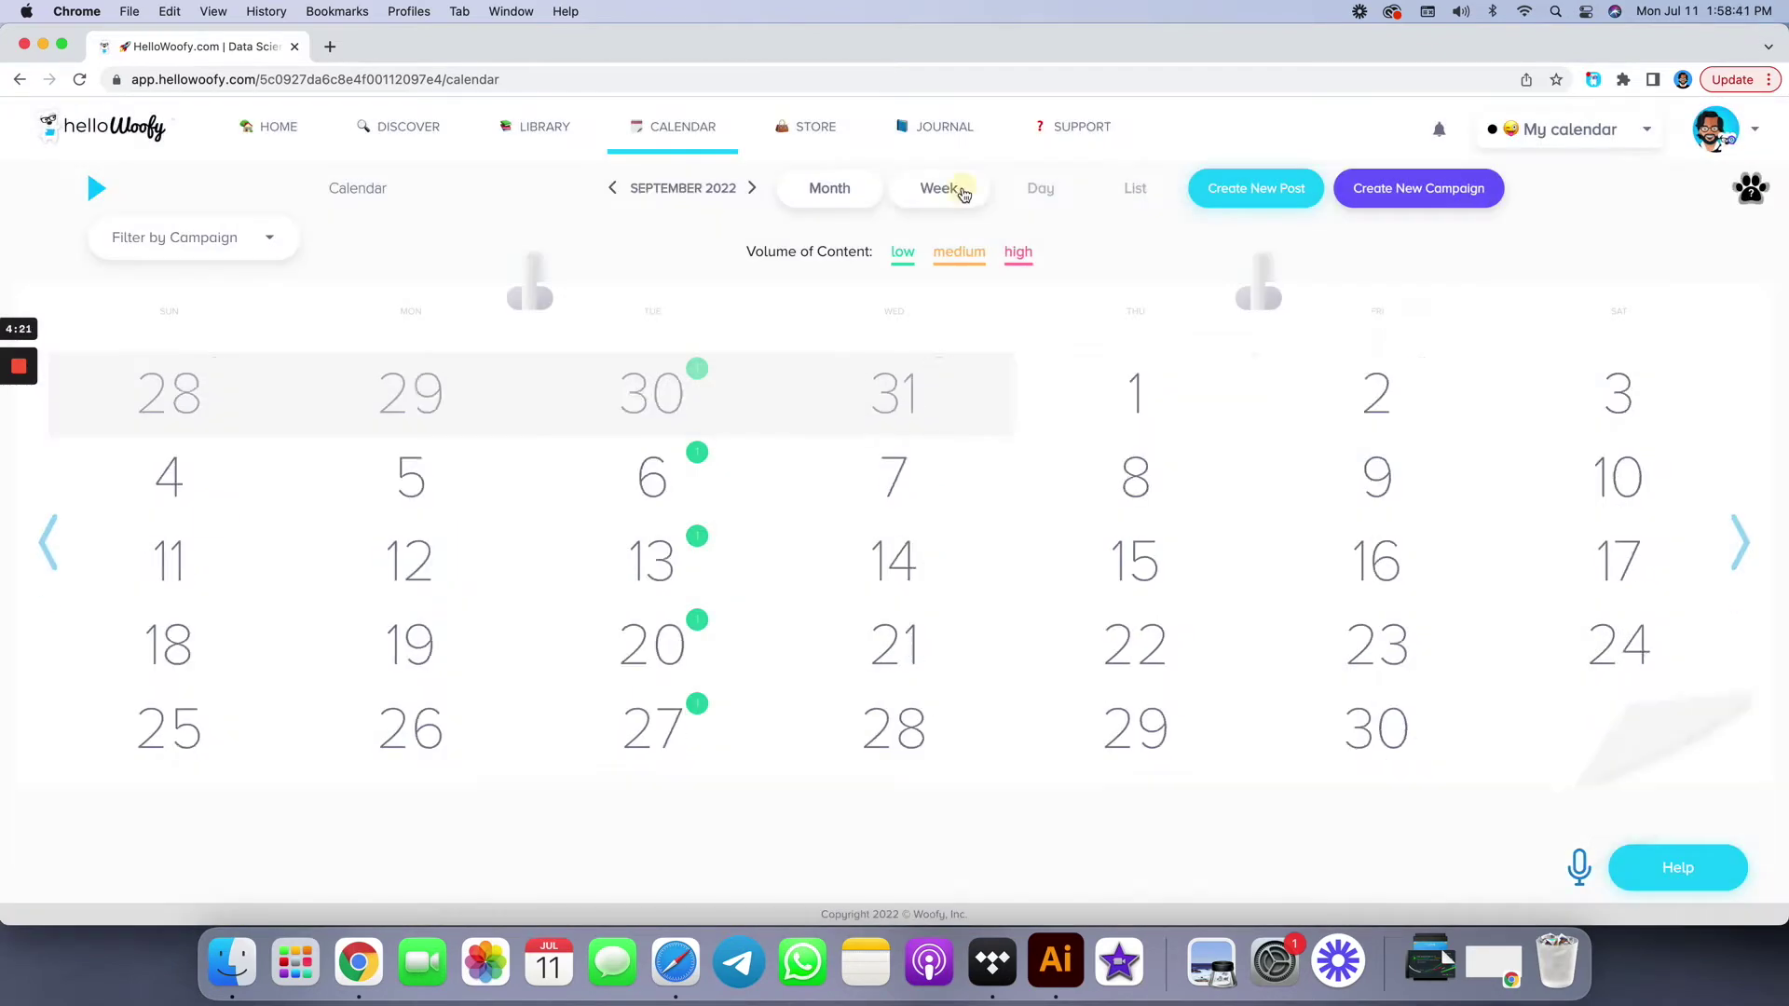
{"action": "left_click", "coordinate": [960, 191]}
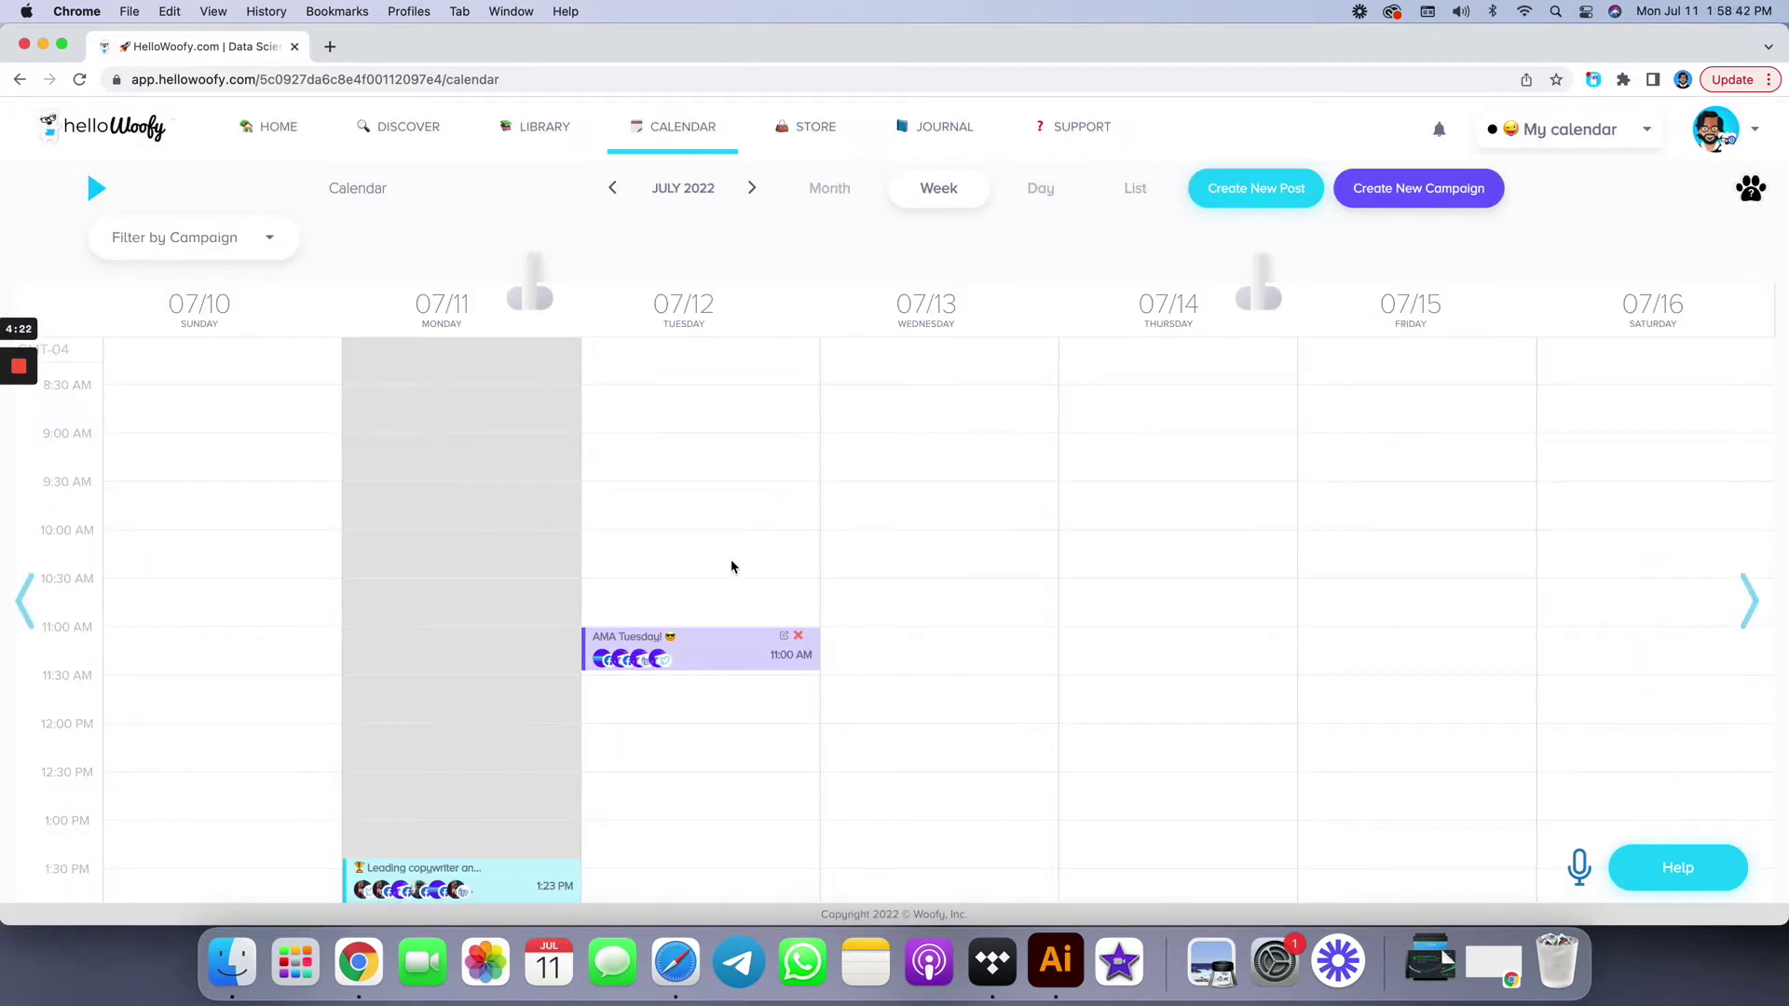
{"action": "scroll", "coordinate": [732, 567], "scroll_direction": "down", "scroll_amount": 5}
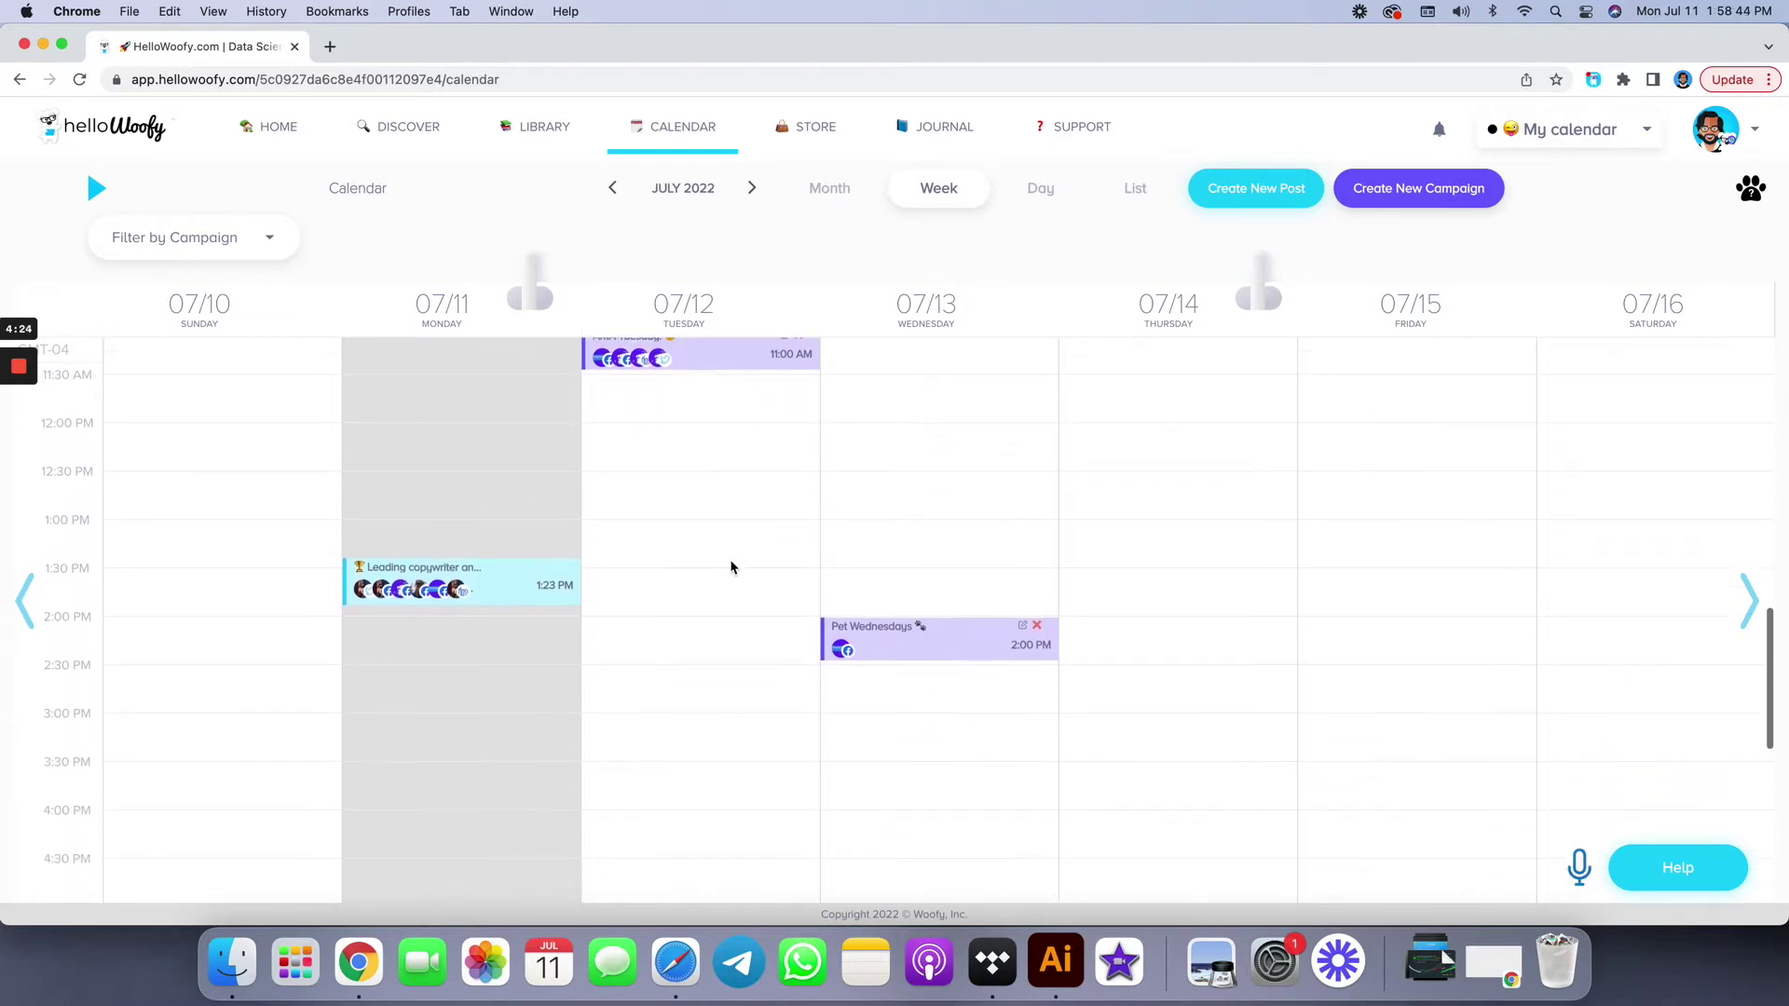
{"action": "scroll", "coordinate": [1482, 146], "scroll_direction": "up", "scroll_amount": 5}
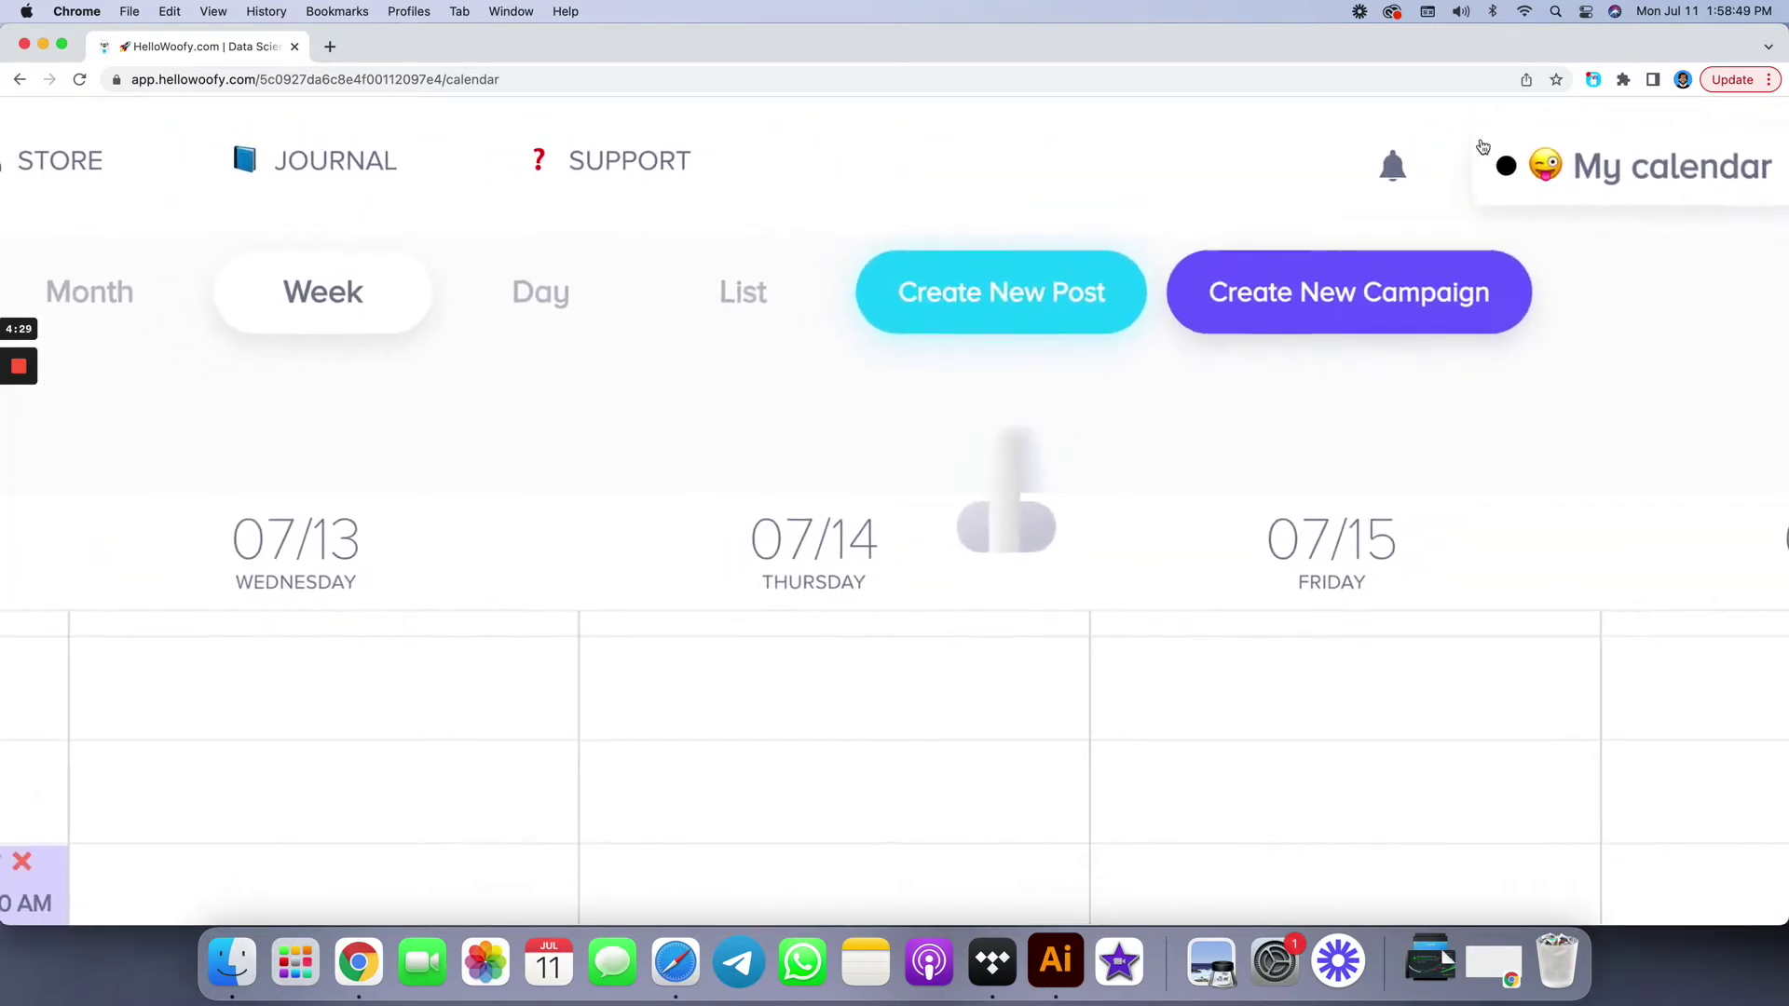
{"action": "scroll", "coordinate": [1482, 147], "scroll_direction": "down", "scroll_amount": 5}
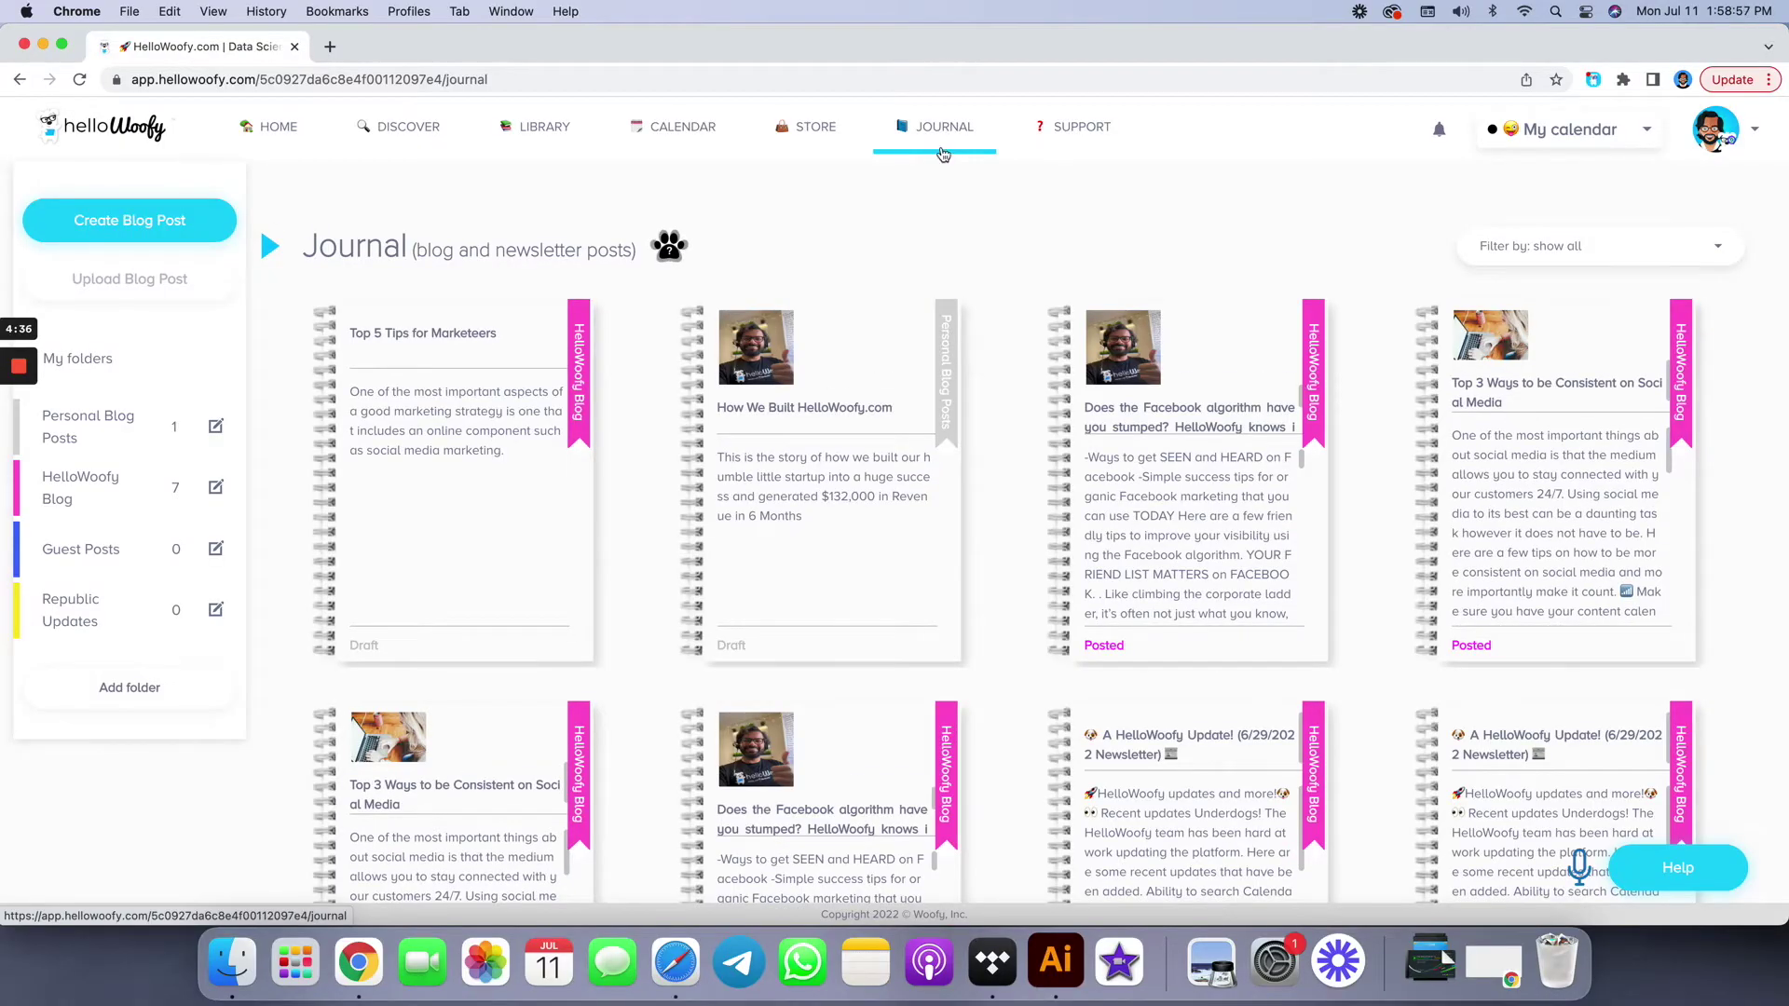
Step: Make 'Thank you for shopping local' the blog post's featured image and crop it
{"action": "scroll", "coordinate": [324, 191], "scroll_direction": "up", "scroll_amount": 5}
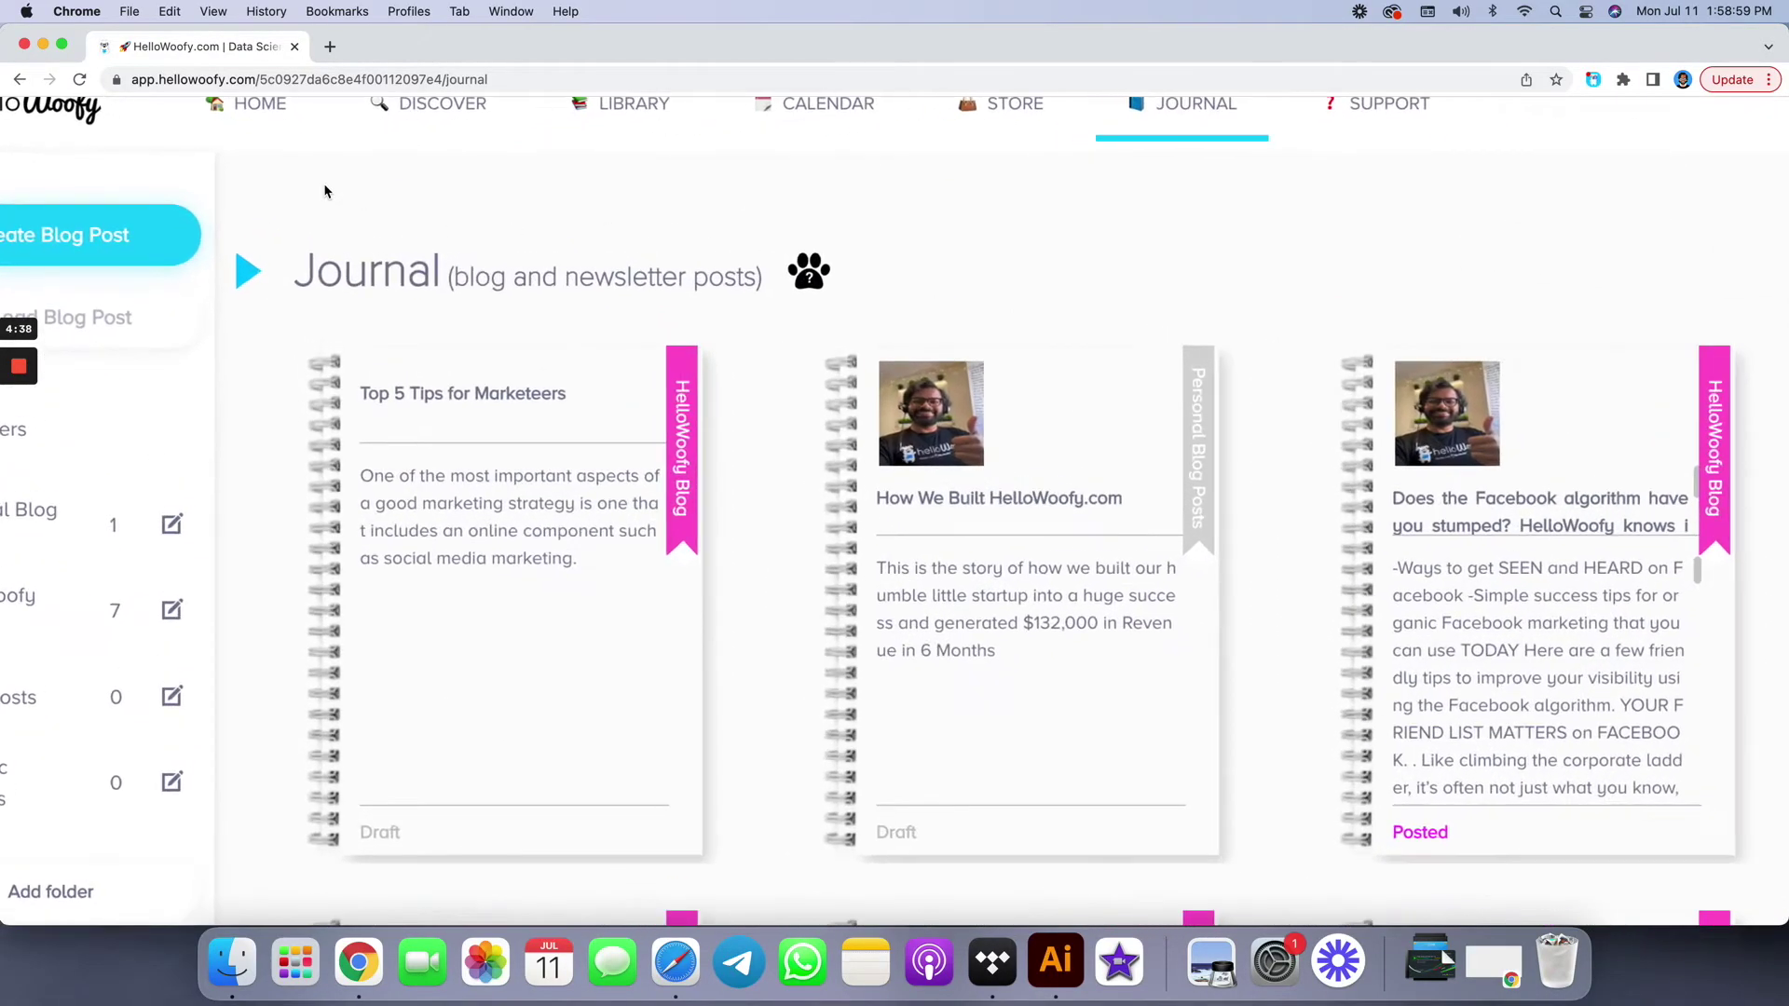
{"action": "scroll", "coordinate": [325, 191], "scroll_direction": "up", "scroll_amount": 2}
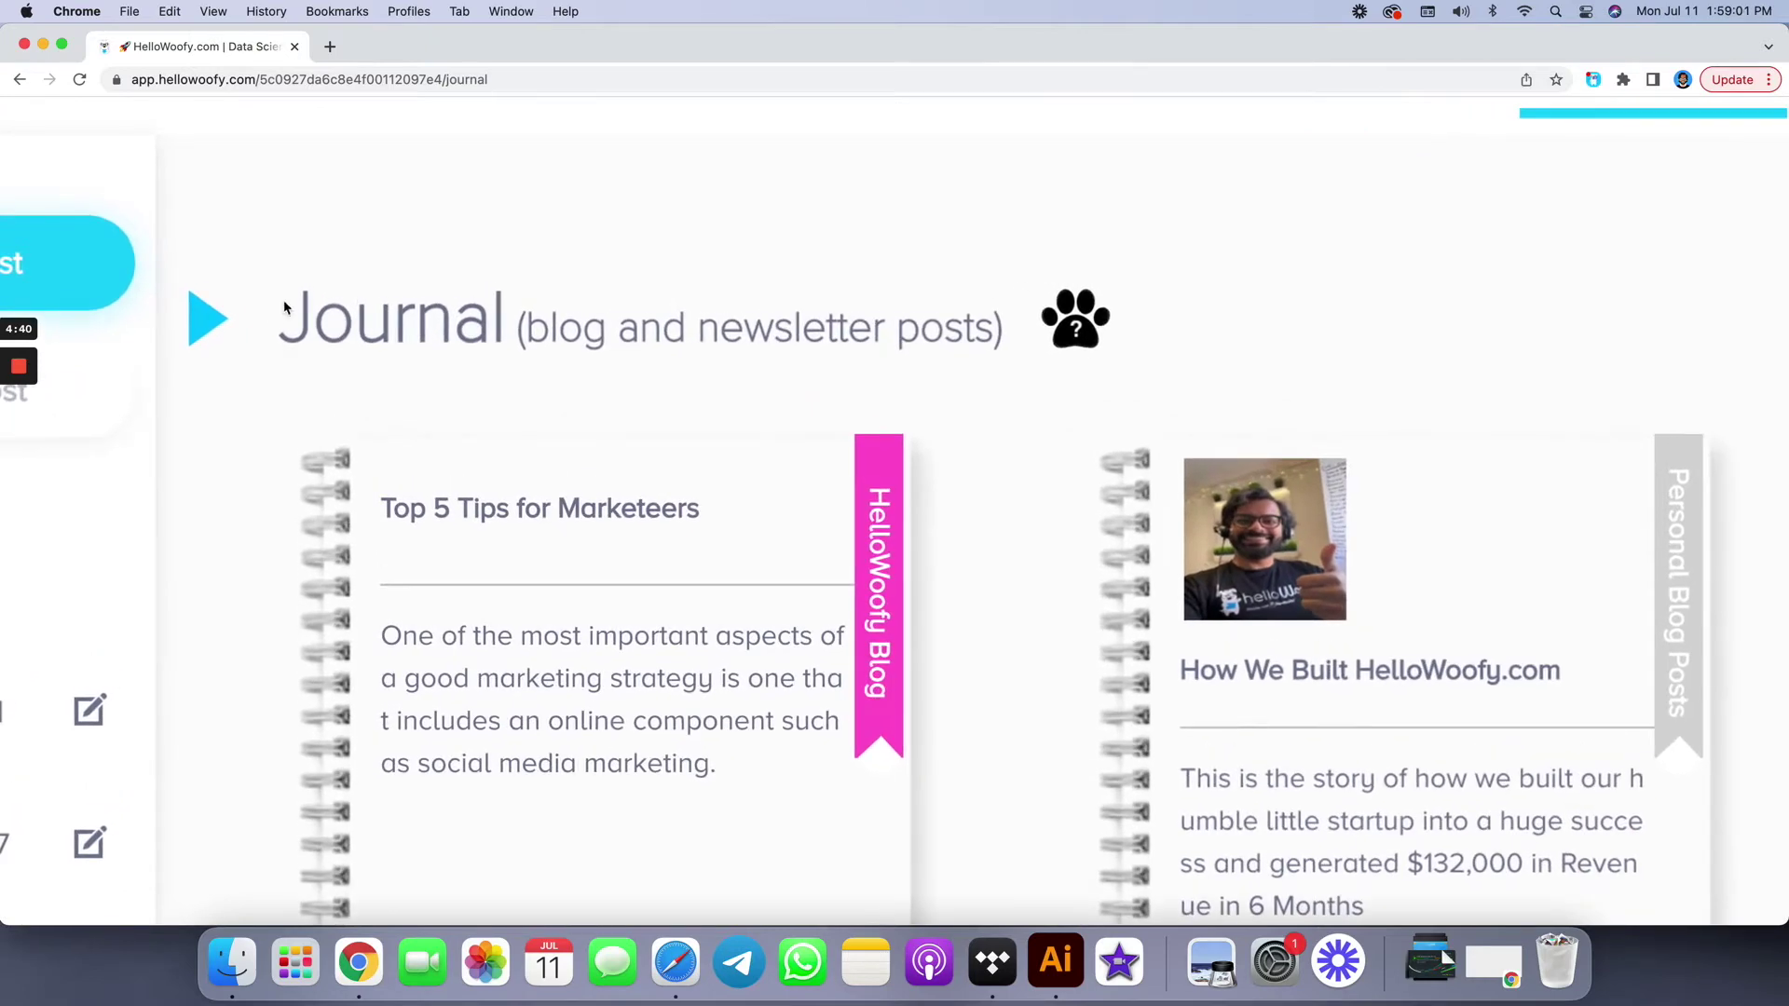
{"action": "left_click_drag", "start_coordinate": [278, 321], "coordinate": [1015, 311]}
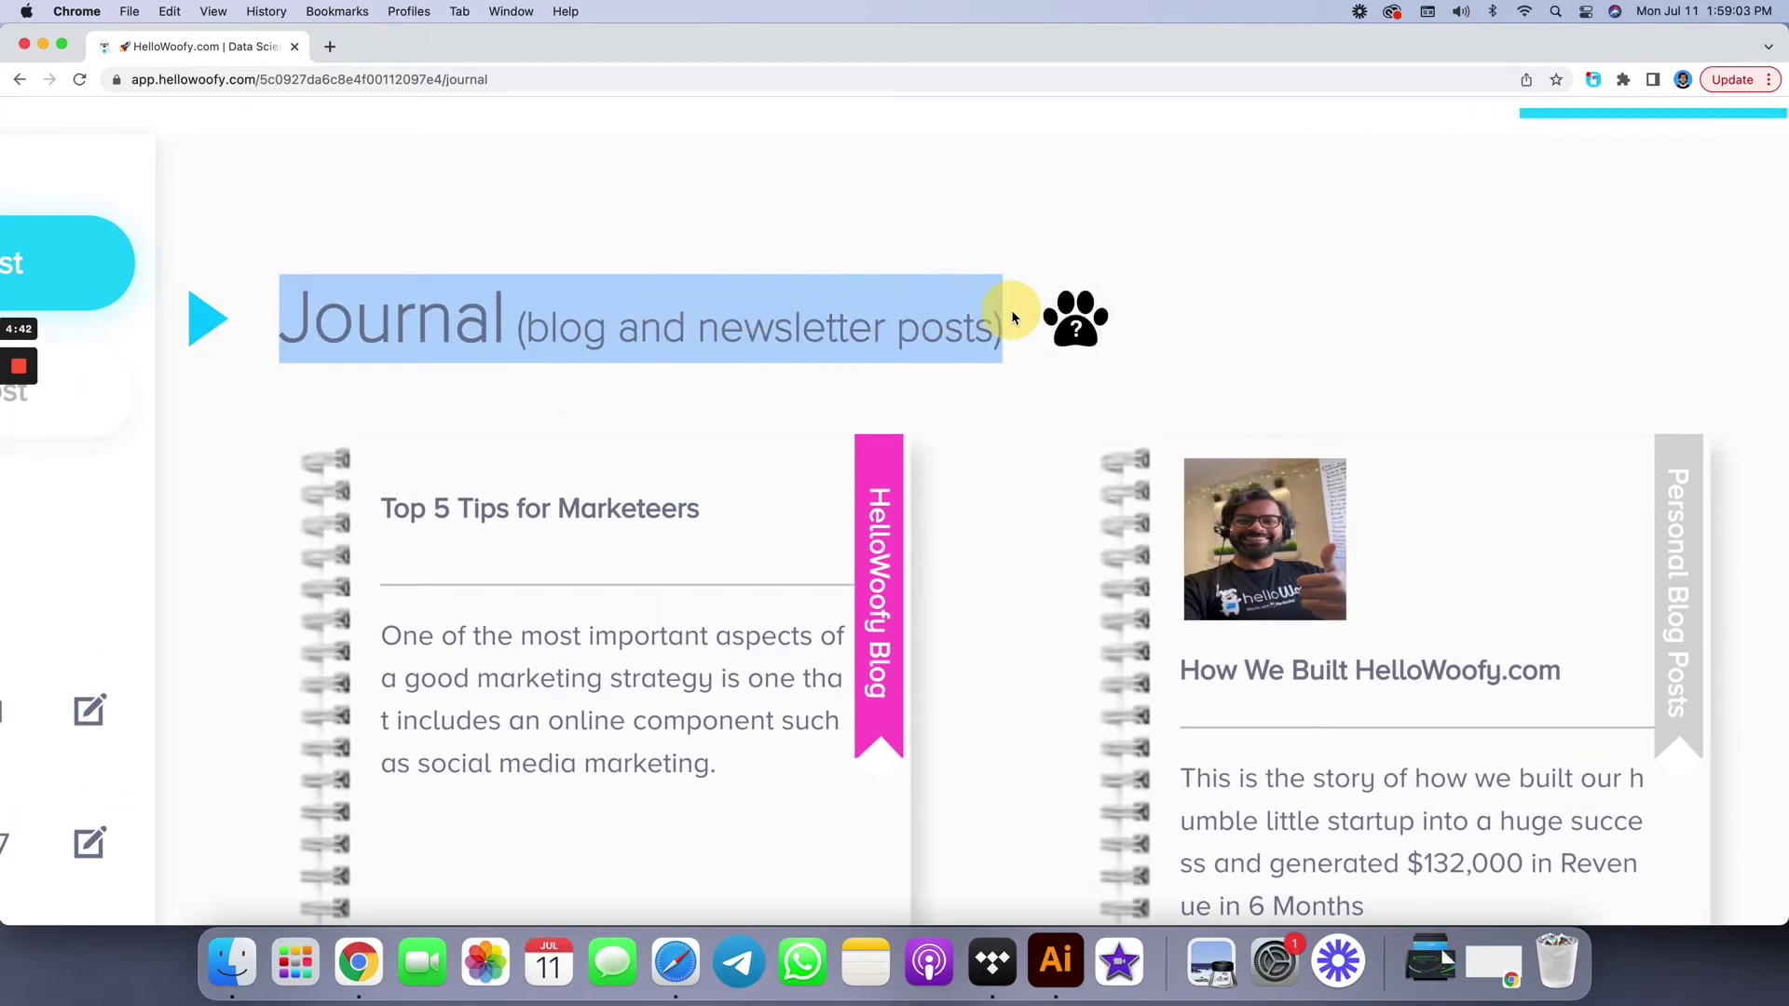
{"action": "left_click", "coordinate": [643, 327]}
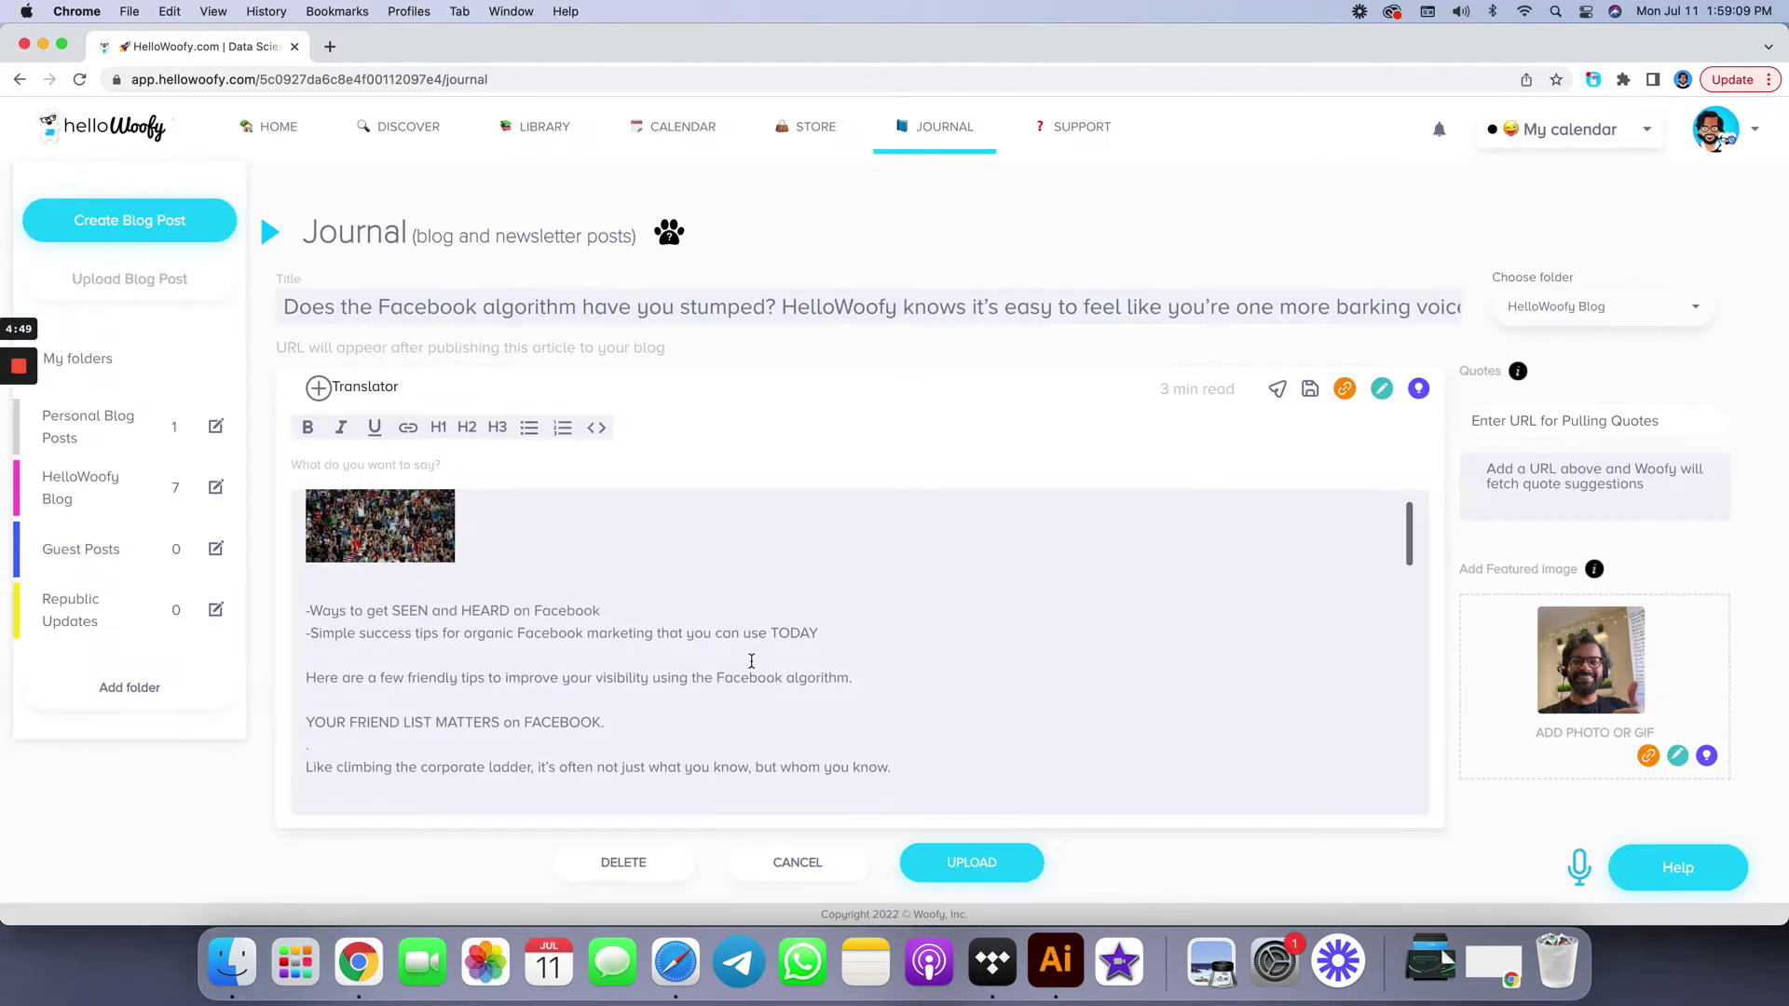
{"action": "scroll", "coordinate": [752, 663], "scroll_direction": "down", "scroll_amount": 3}
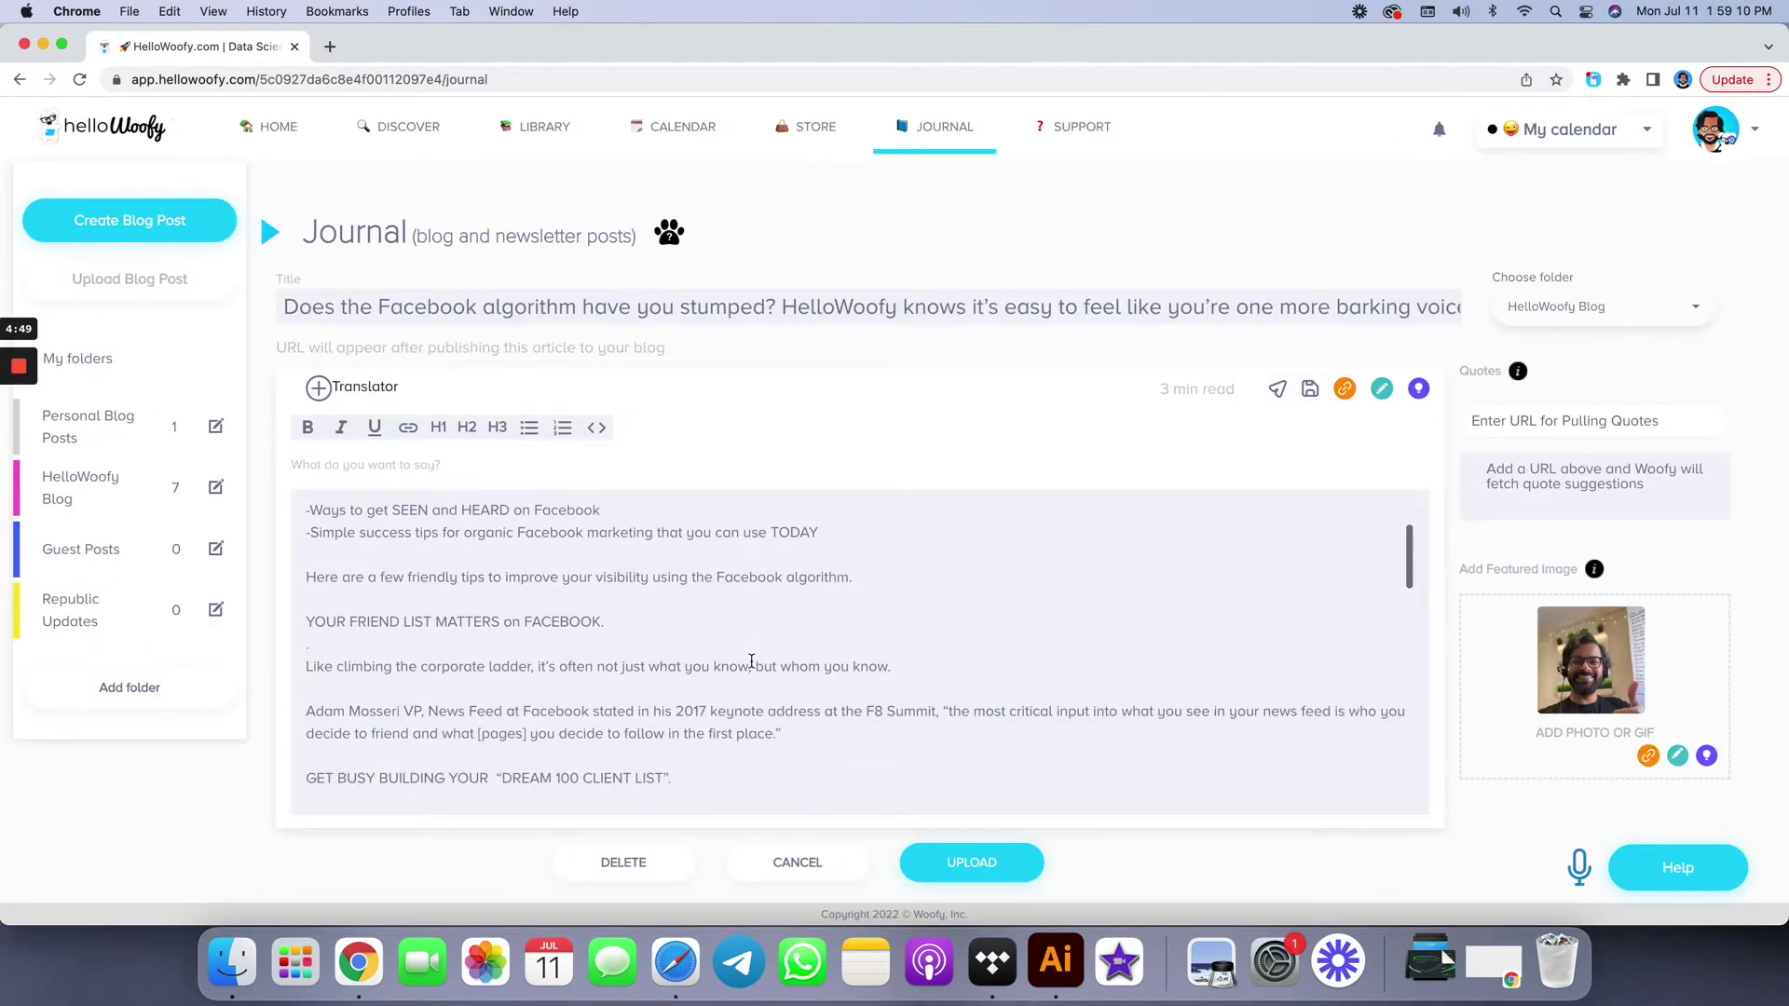
{"action": "scroll", "coordinate": [1681, 643], "scroll_direction": "up", "scroll_amount": 5}
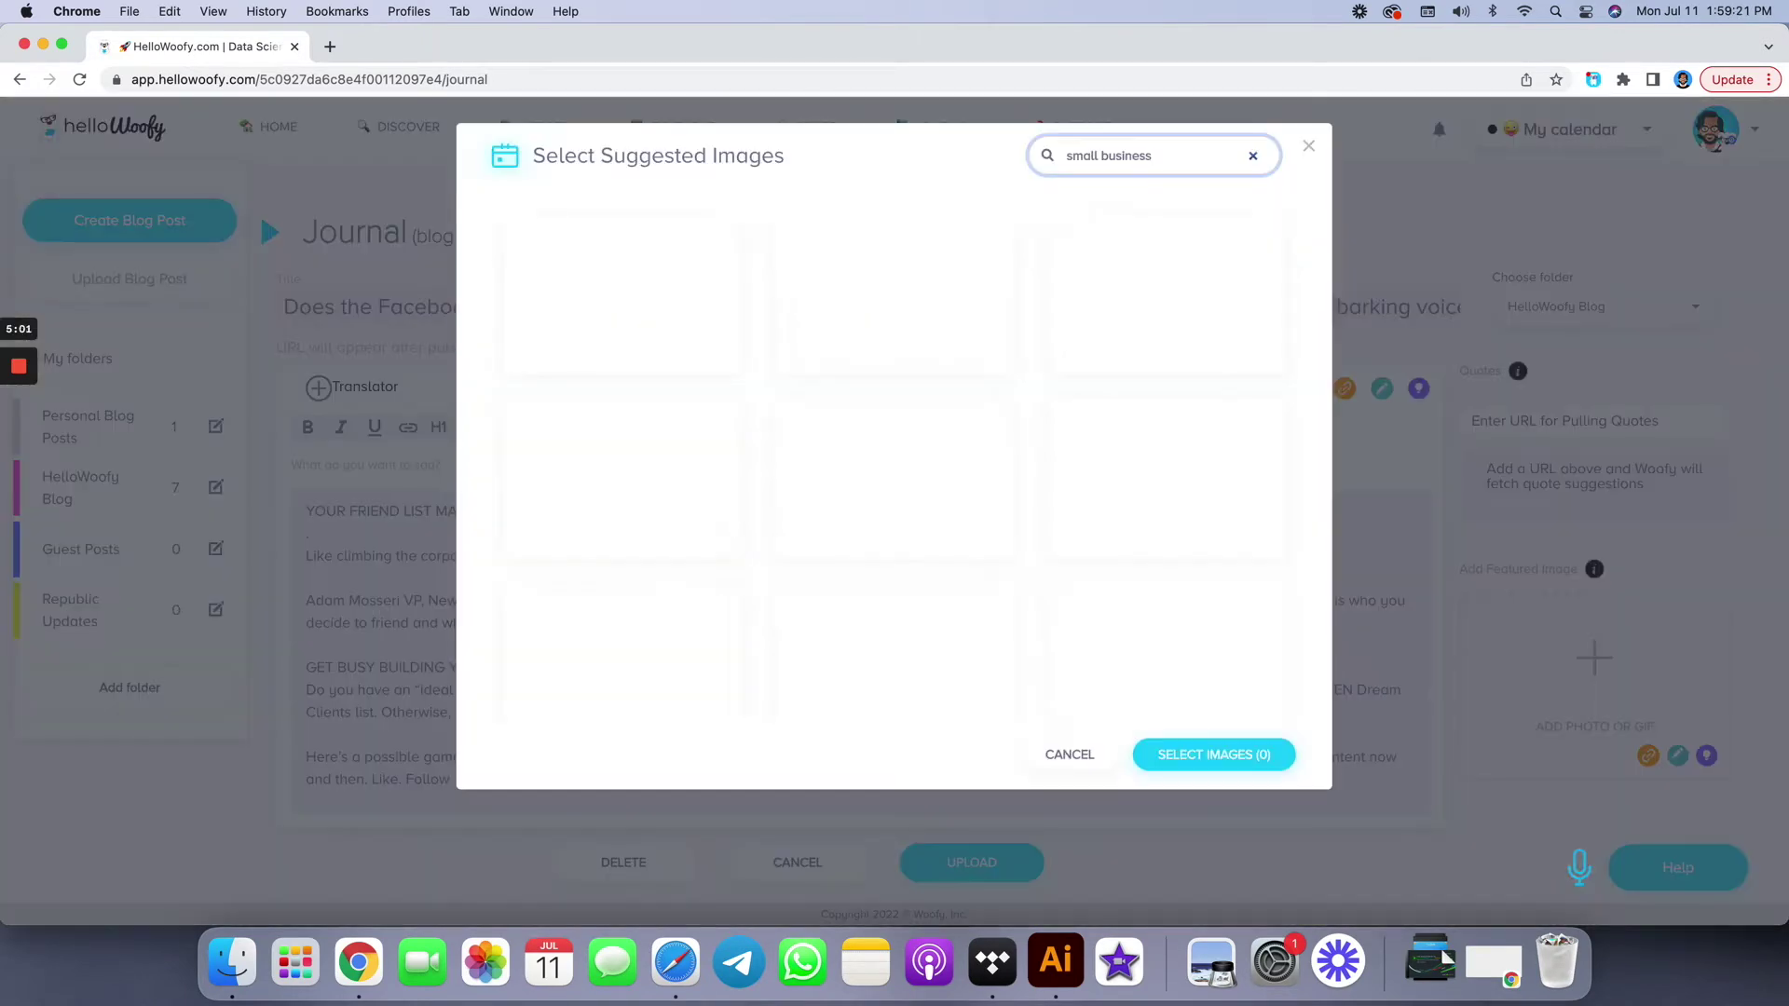
{"action": "left_click", "coordinate": [902, 307]}
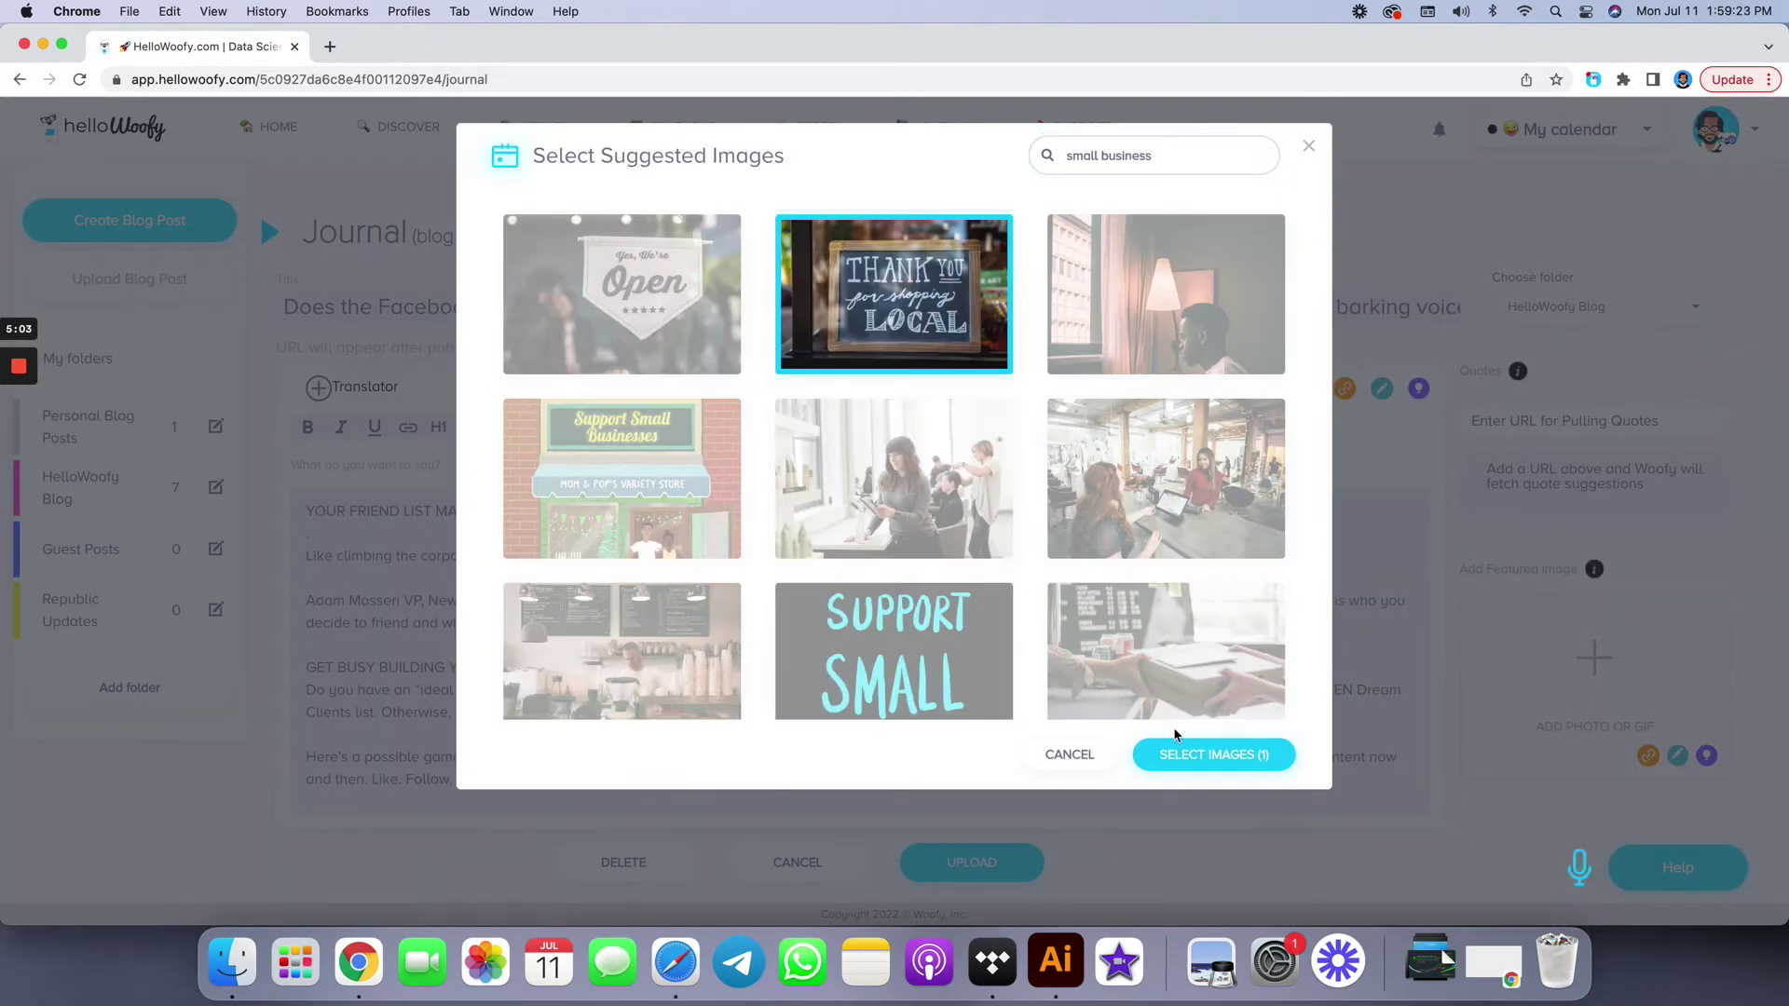
{"action": "left_click", "coordinate": [1183, 753]}
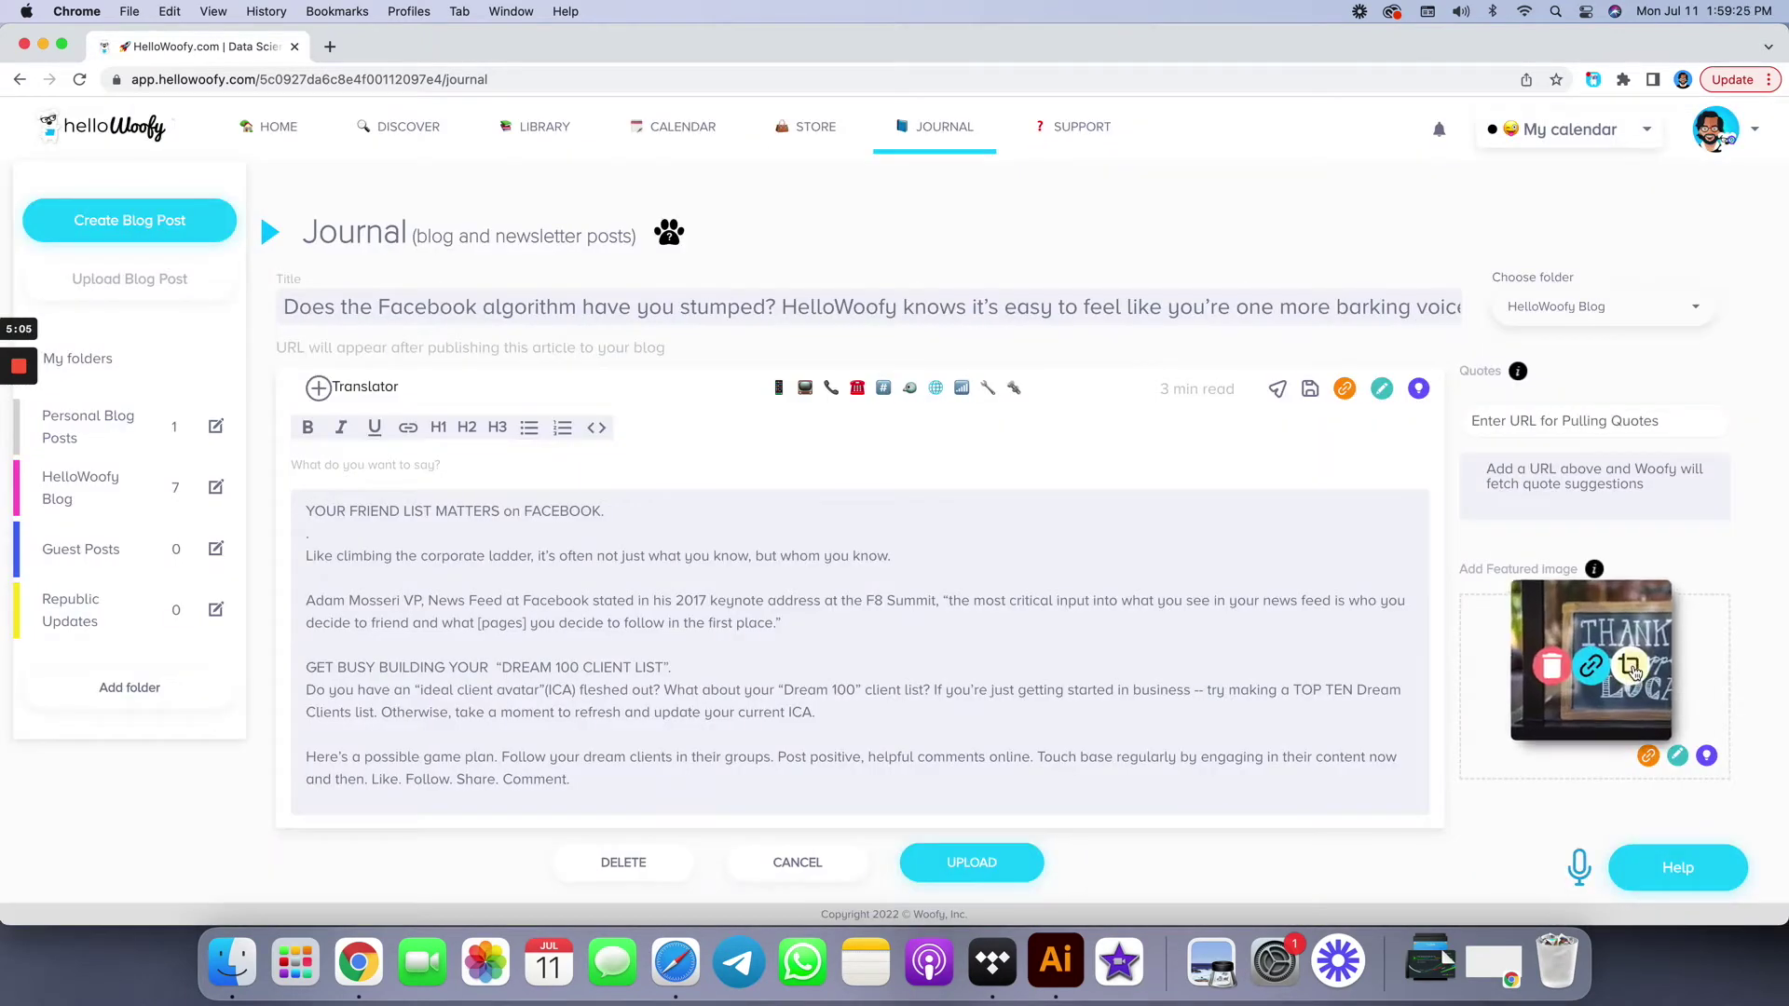
{"action": "left_click", "coordinate": [1631, 668]}
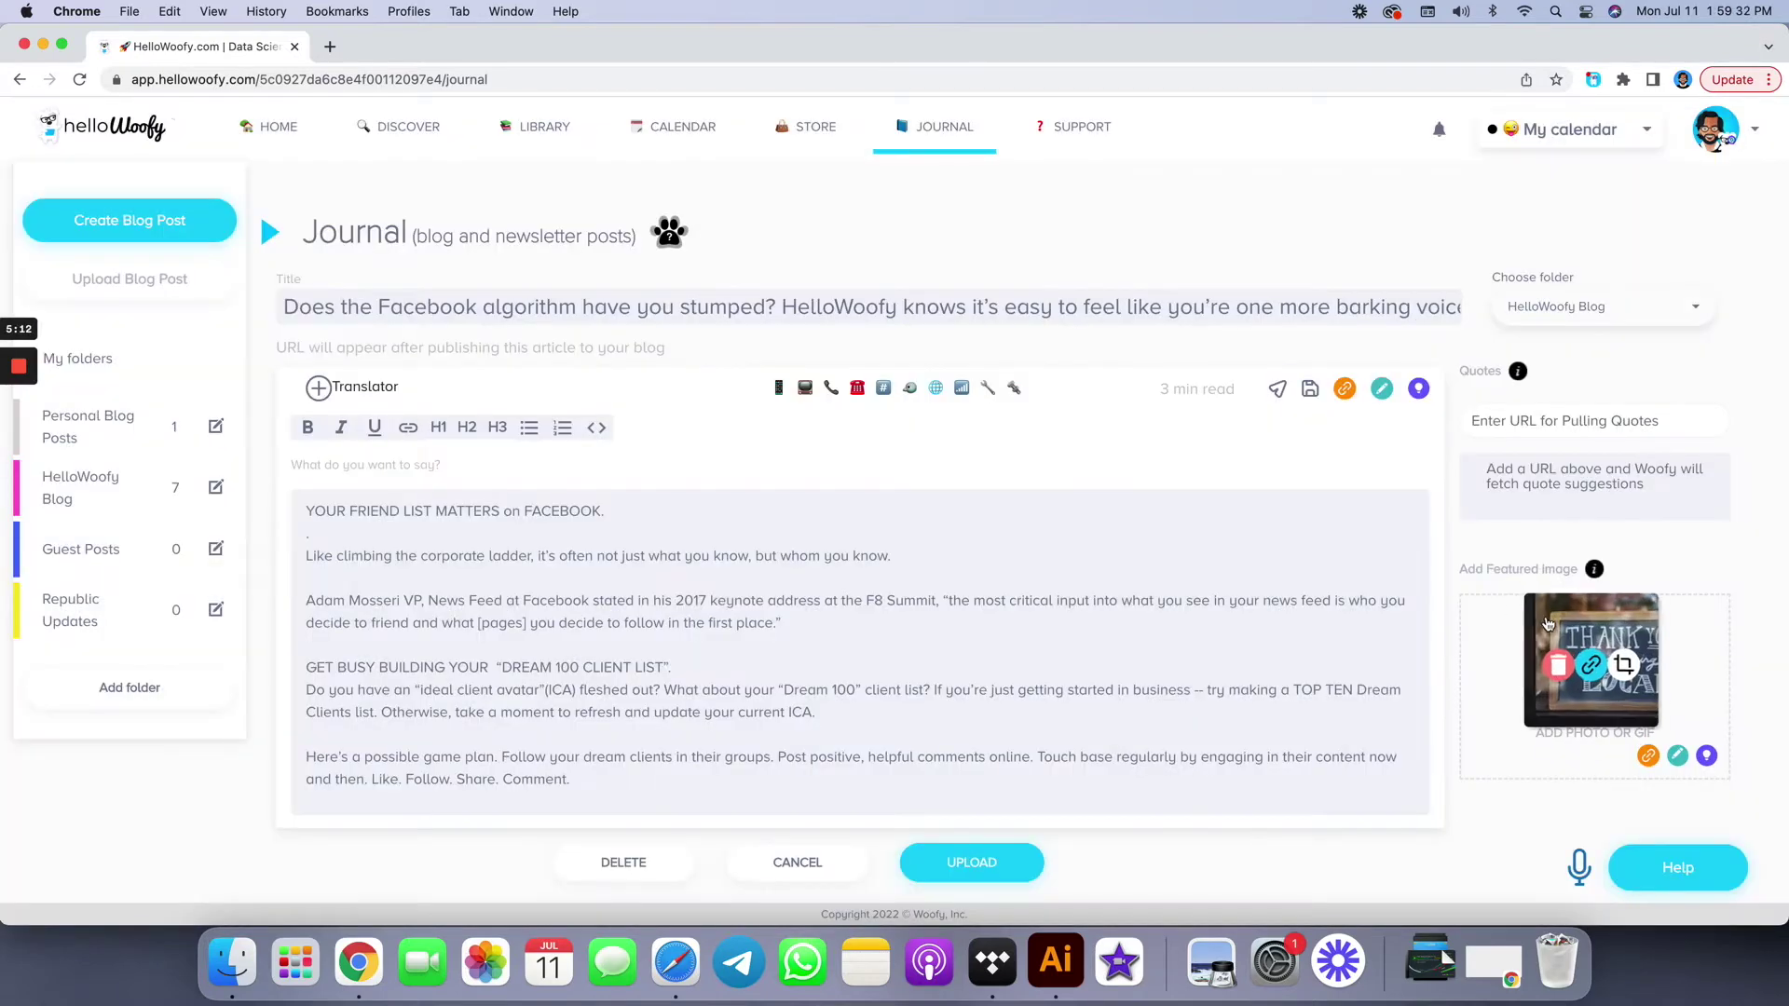
Step: Publish the blog post to Medium and WordPress with a newsletter account selected
{"action": "left_click", "coordinate": [932, 859]}
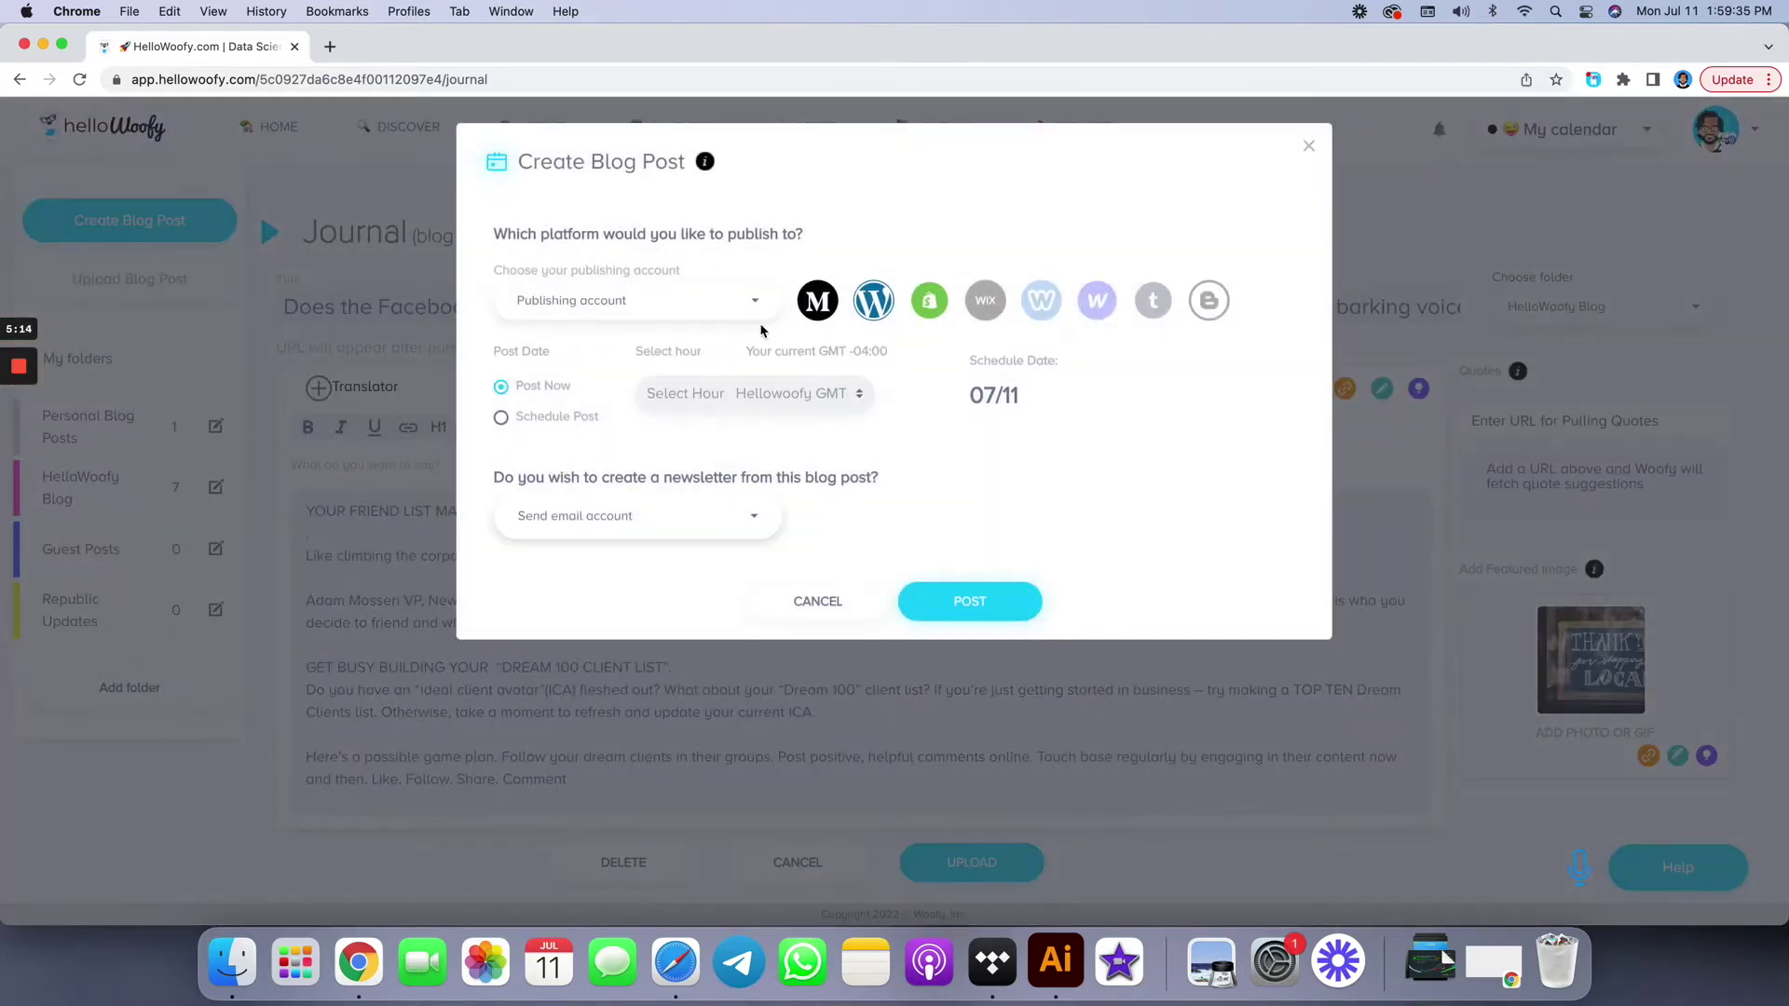
{"action": "left_click", "coordinate": [743, 310]}
{"action": "left_click", "coordinate": [731, 387]}
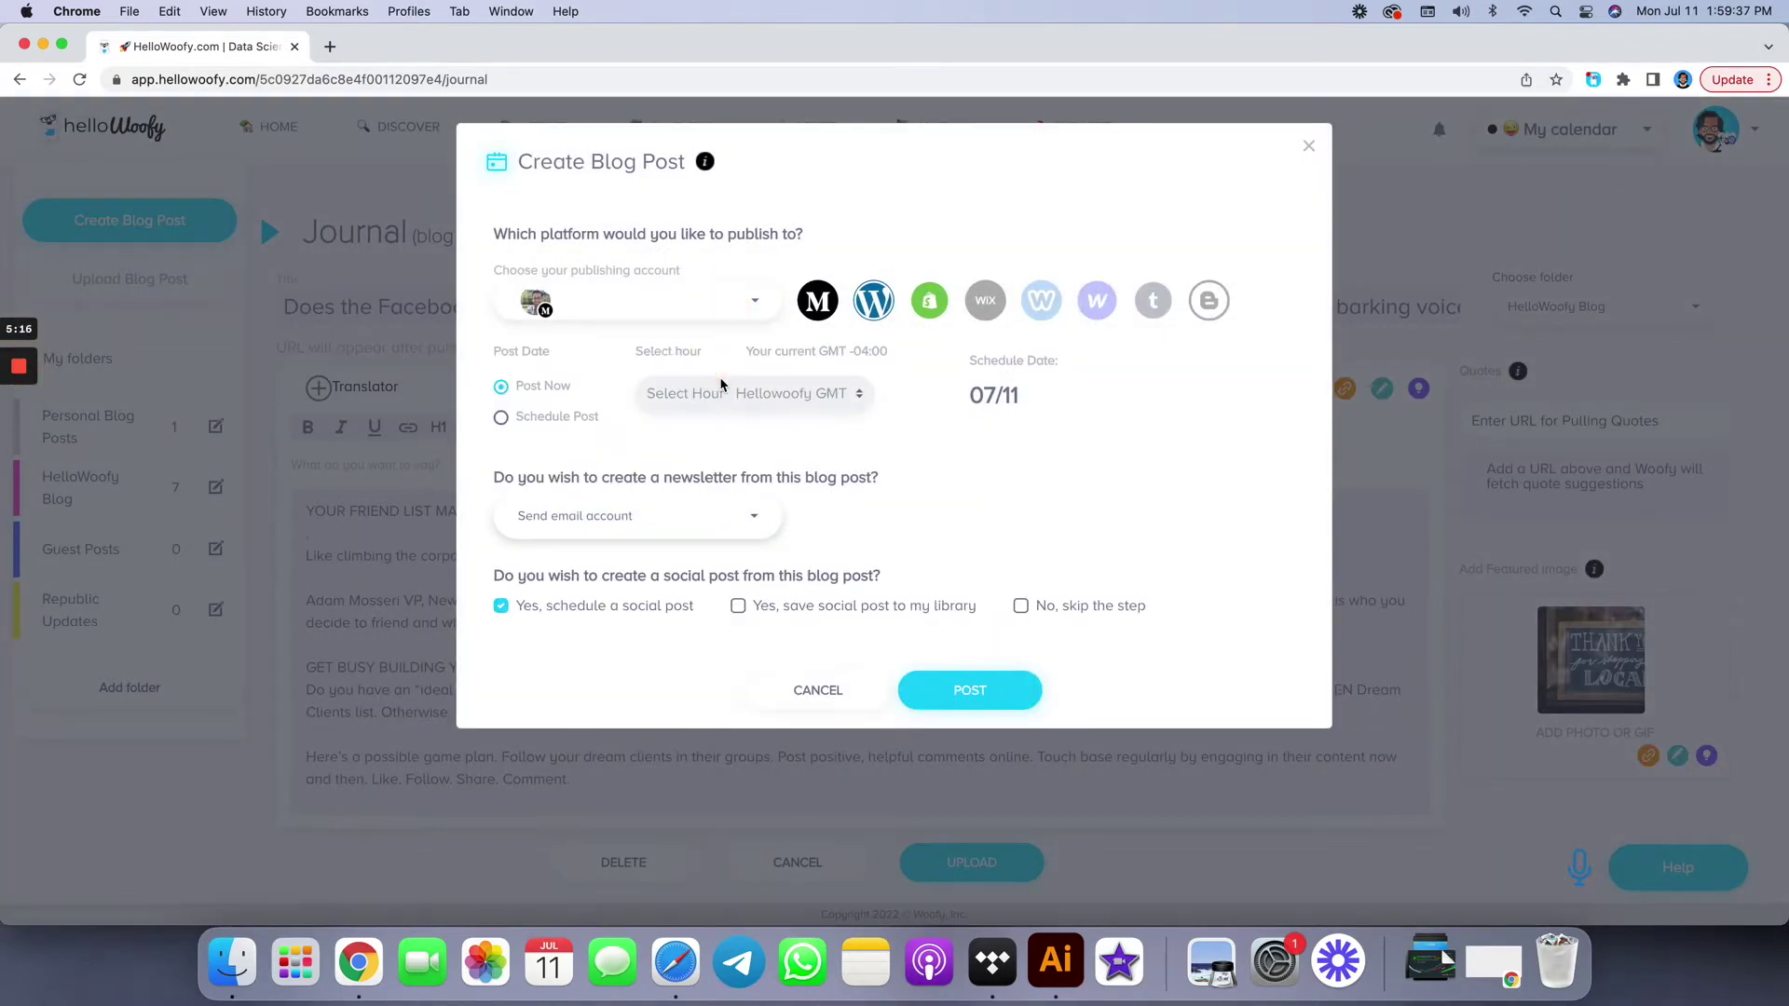
{"action": "left_click", "coordinate": [661, 671]}
{"action": "left_click", "coordinate": [636, 808]}
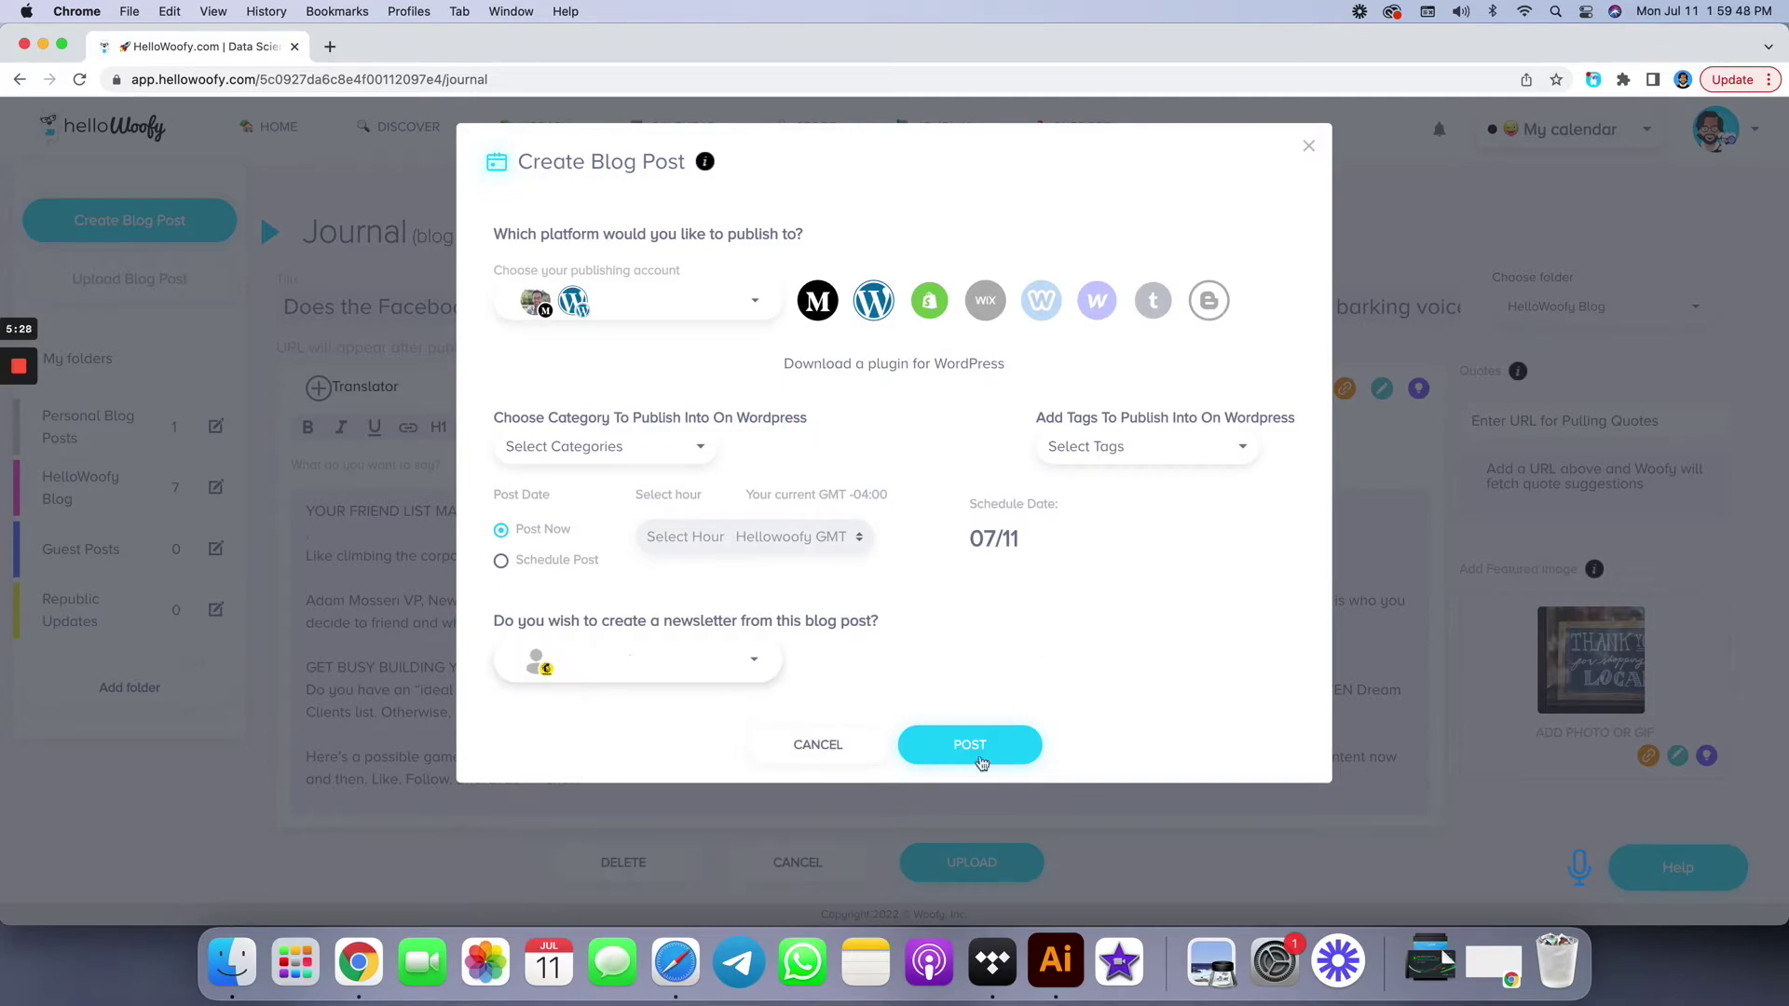
{"action": "scroll", "coordinate": [974, 766], "scroll_direction": "up", "scroll_amount": 3}
{"action": "scroll", "coordinate": [975, 766], "scroll_direction": "up", "scroll_amount": 3}
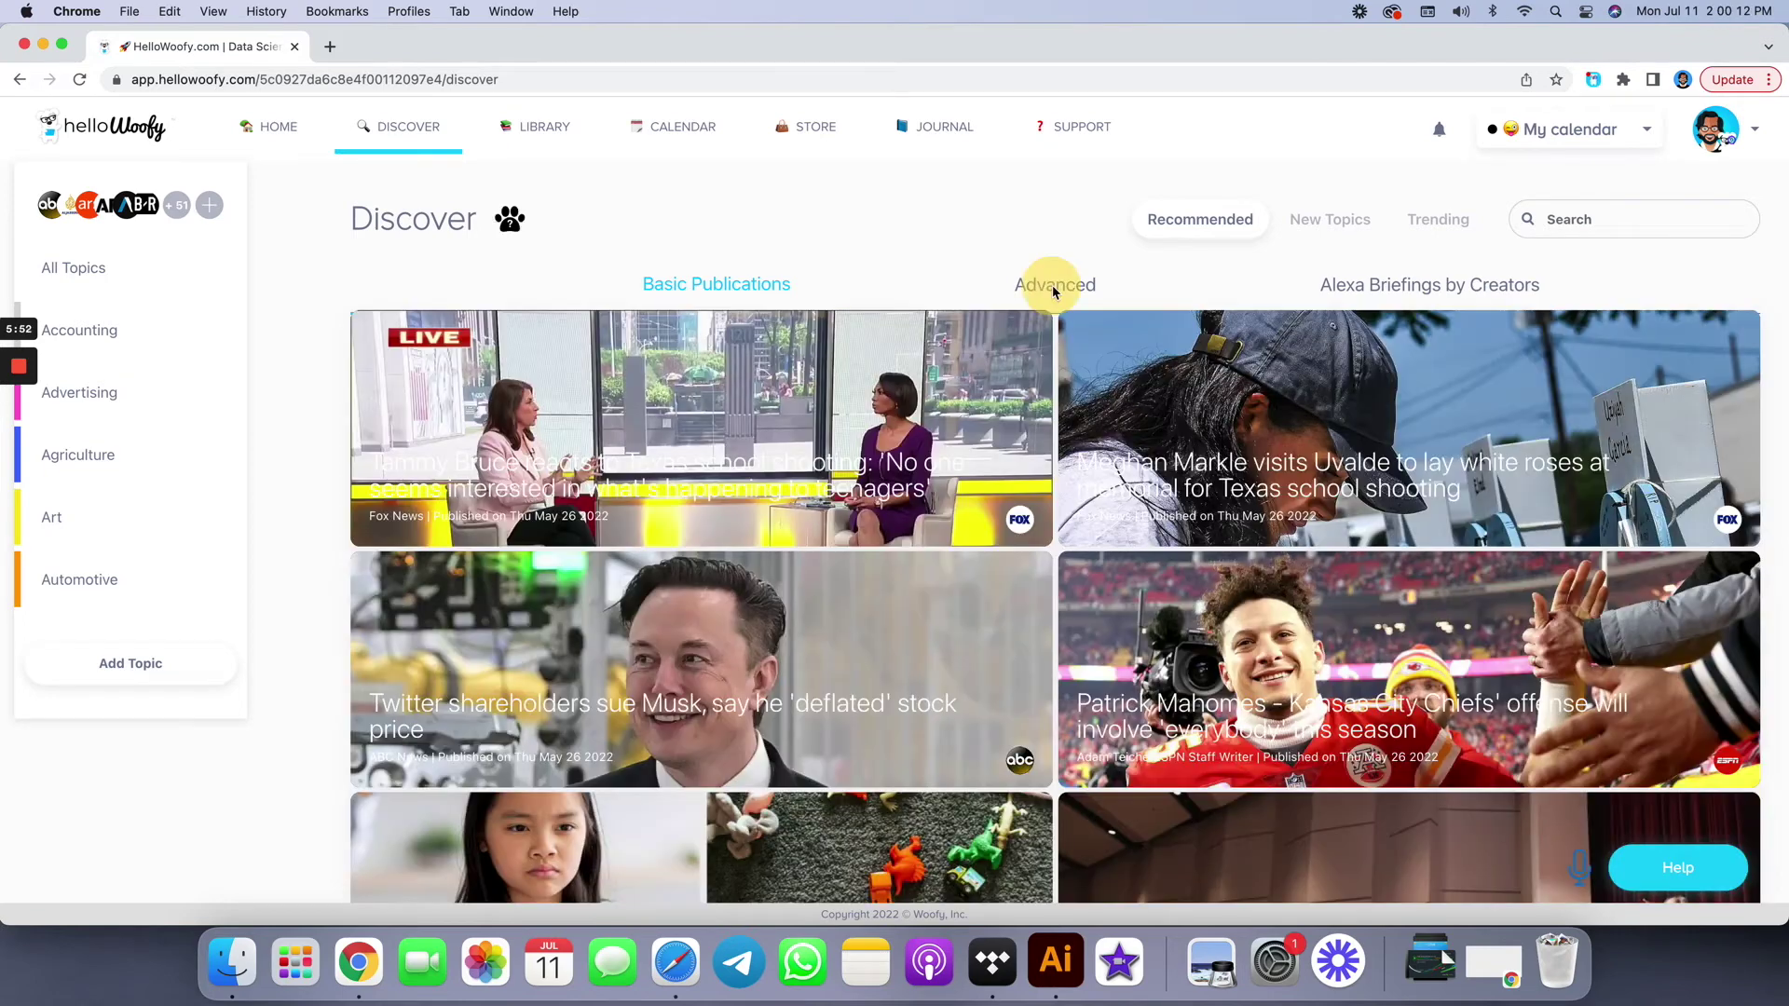
Step: View Discover's Advanced articles and filter options, then return to Basic Publications
{"action": "left_click", "coordinate": [1051, 284]}
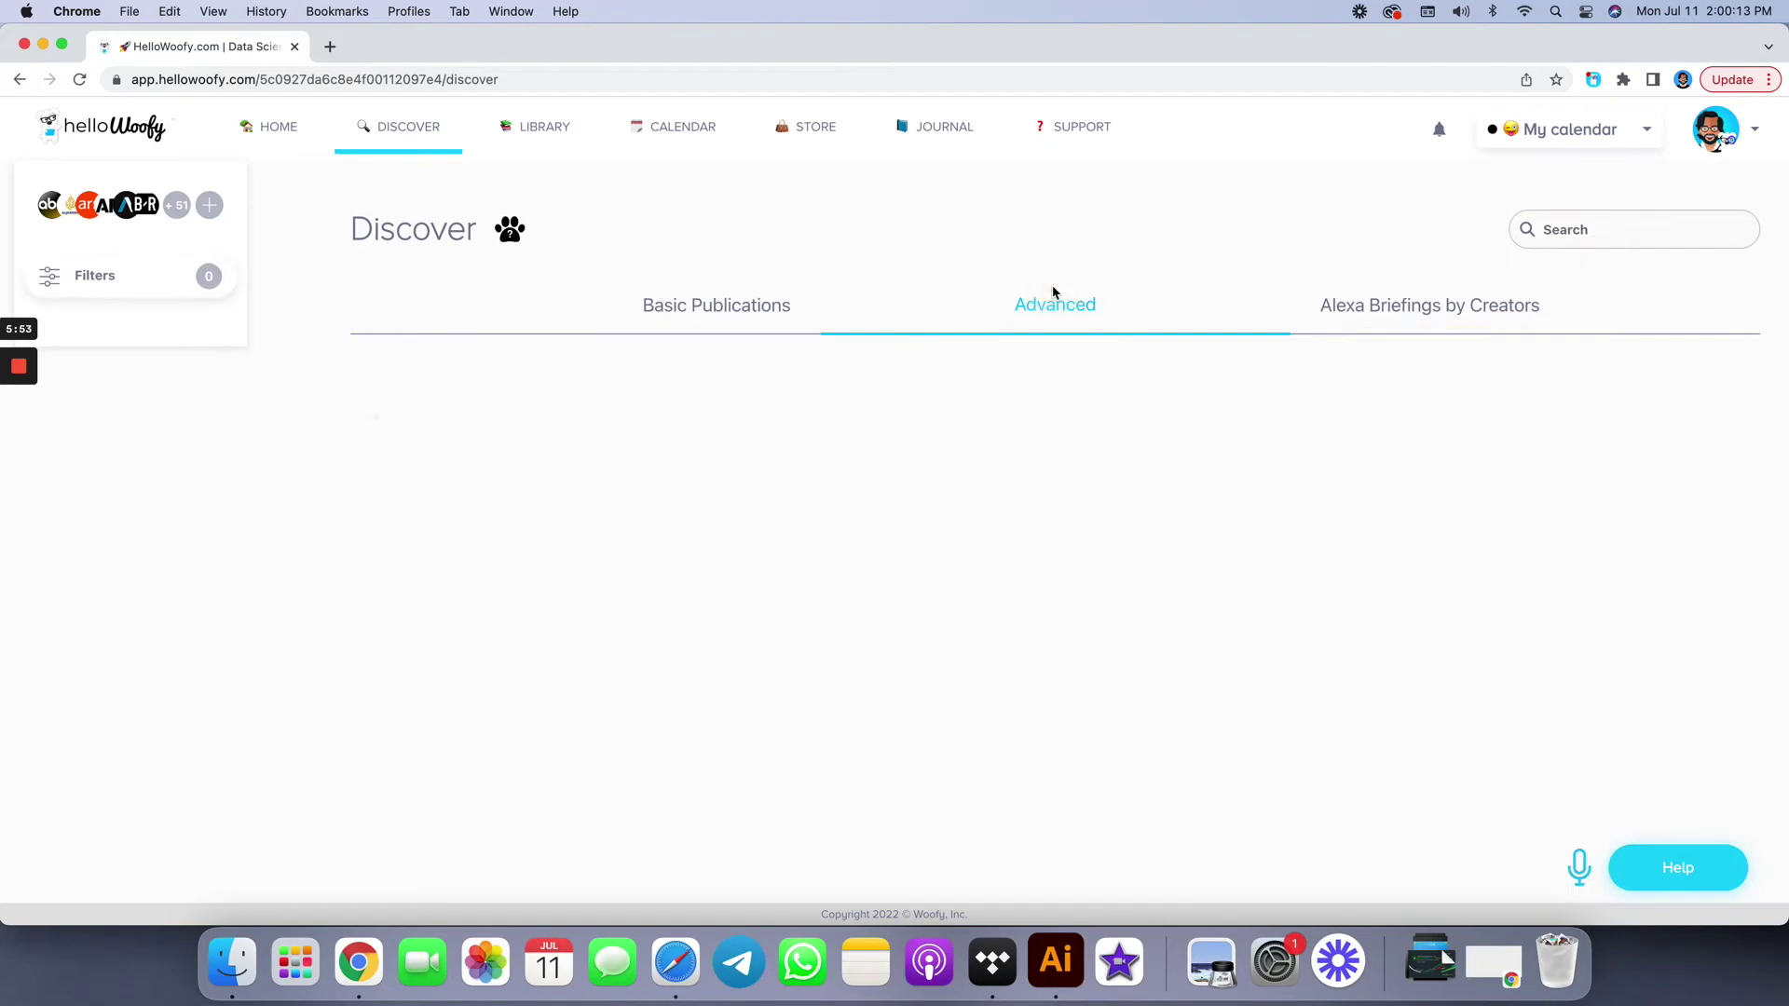
{"action": "scroll", "coordinate": [1006, 538], "scroll_direction": "down", "scroll_amount": 5}
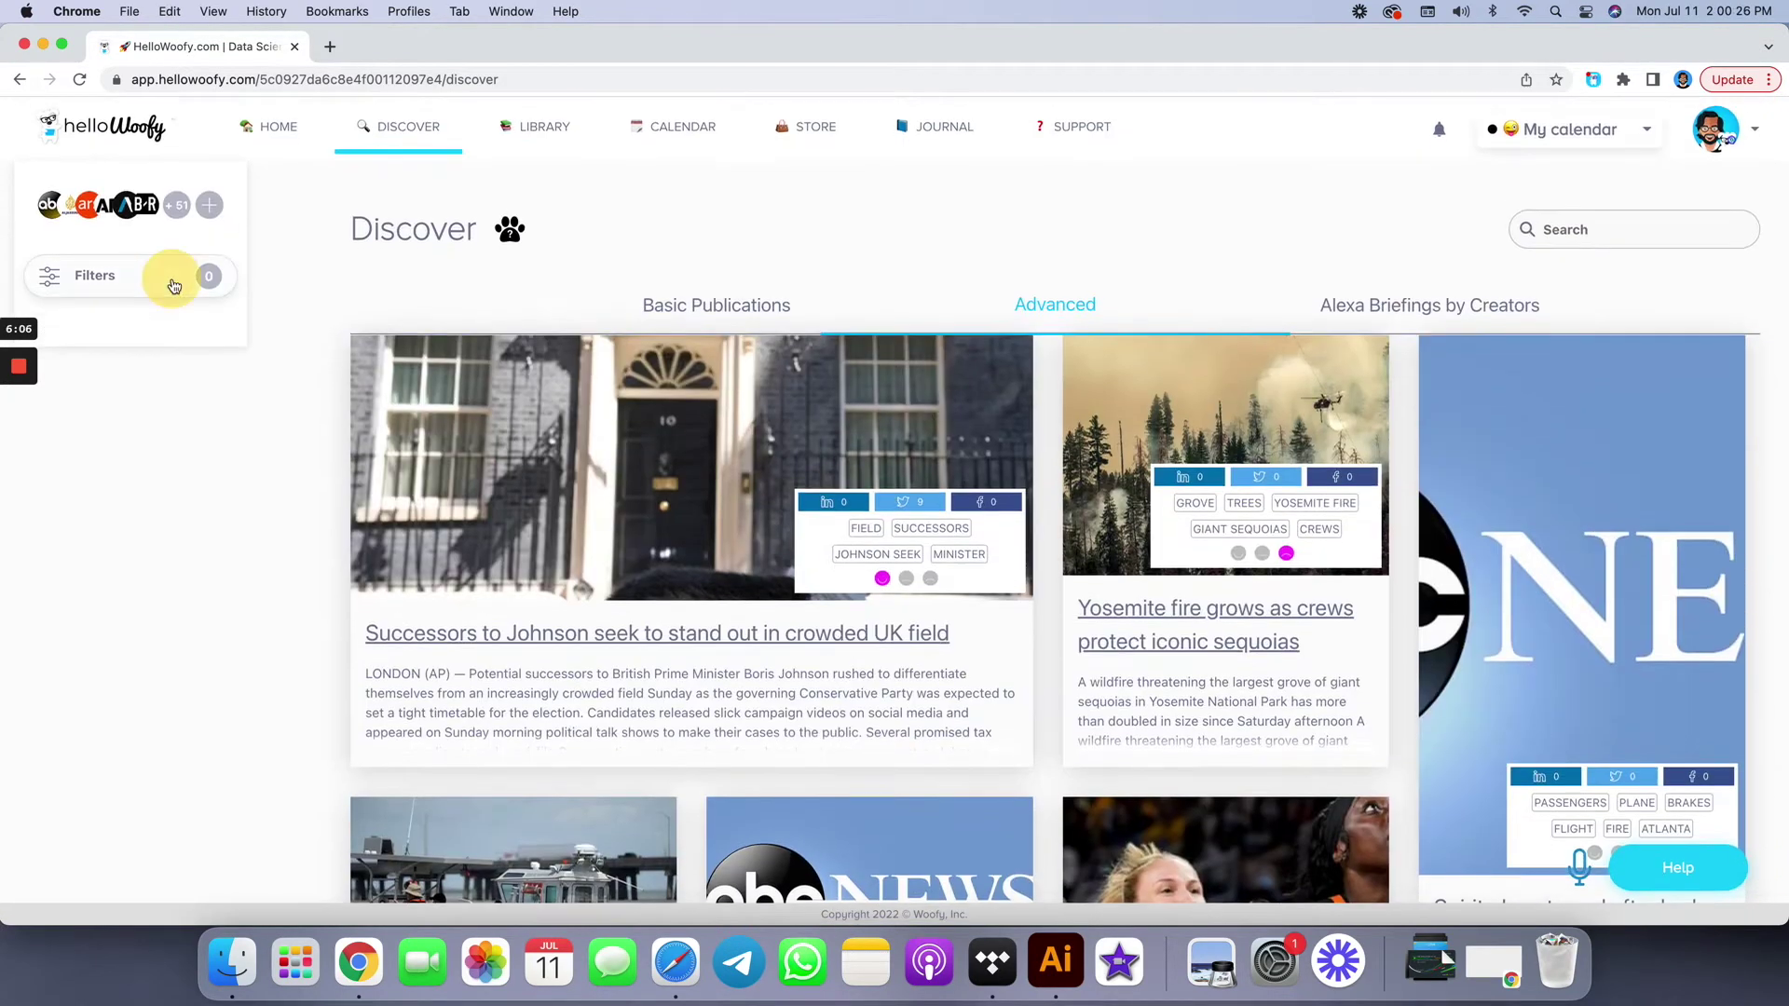
{"action": "left_click", "coordinate": [168, 276]}
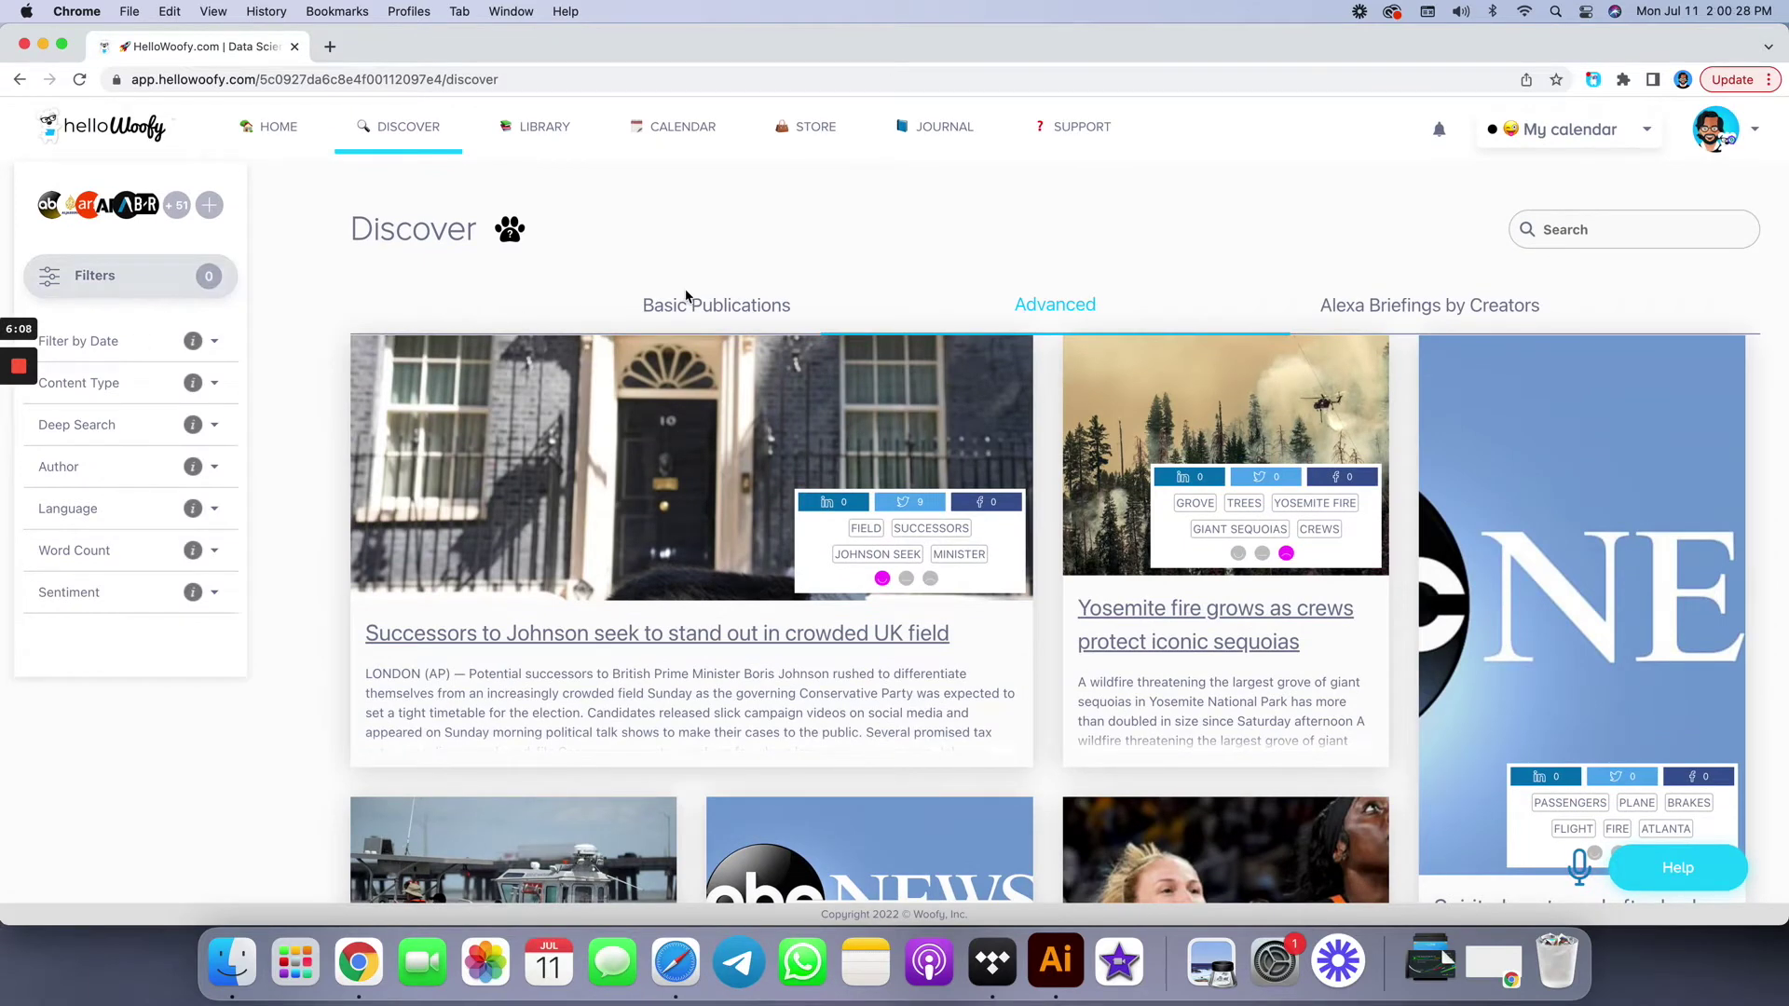
{"action": "left_click", "coordinate": [686, 305]}
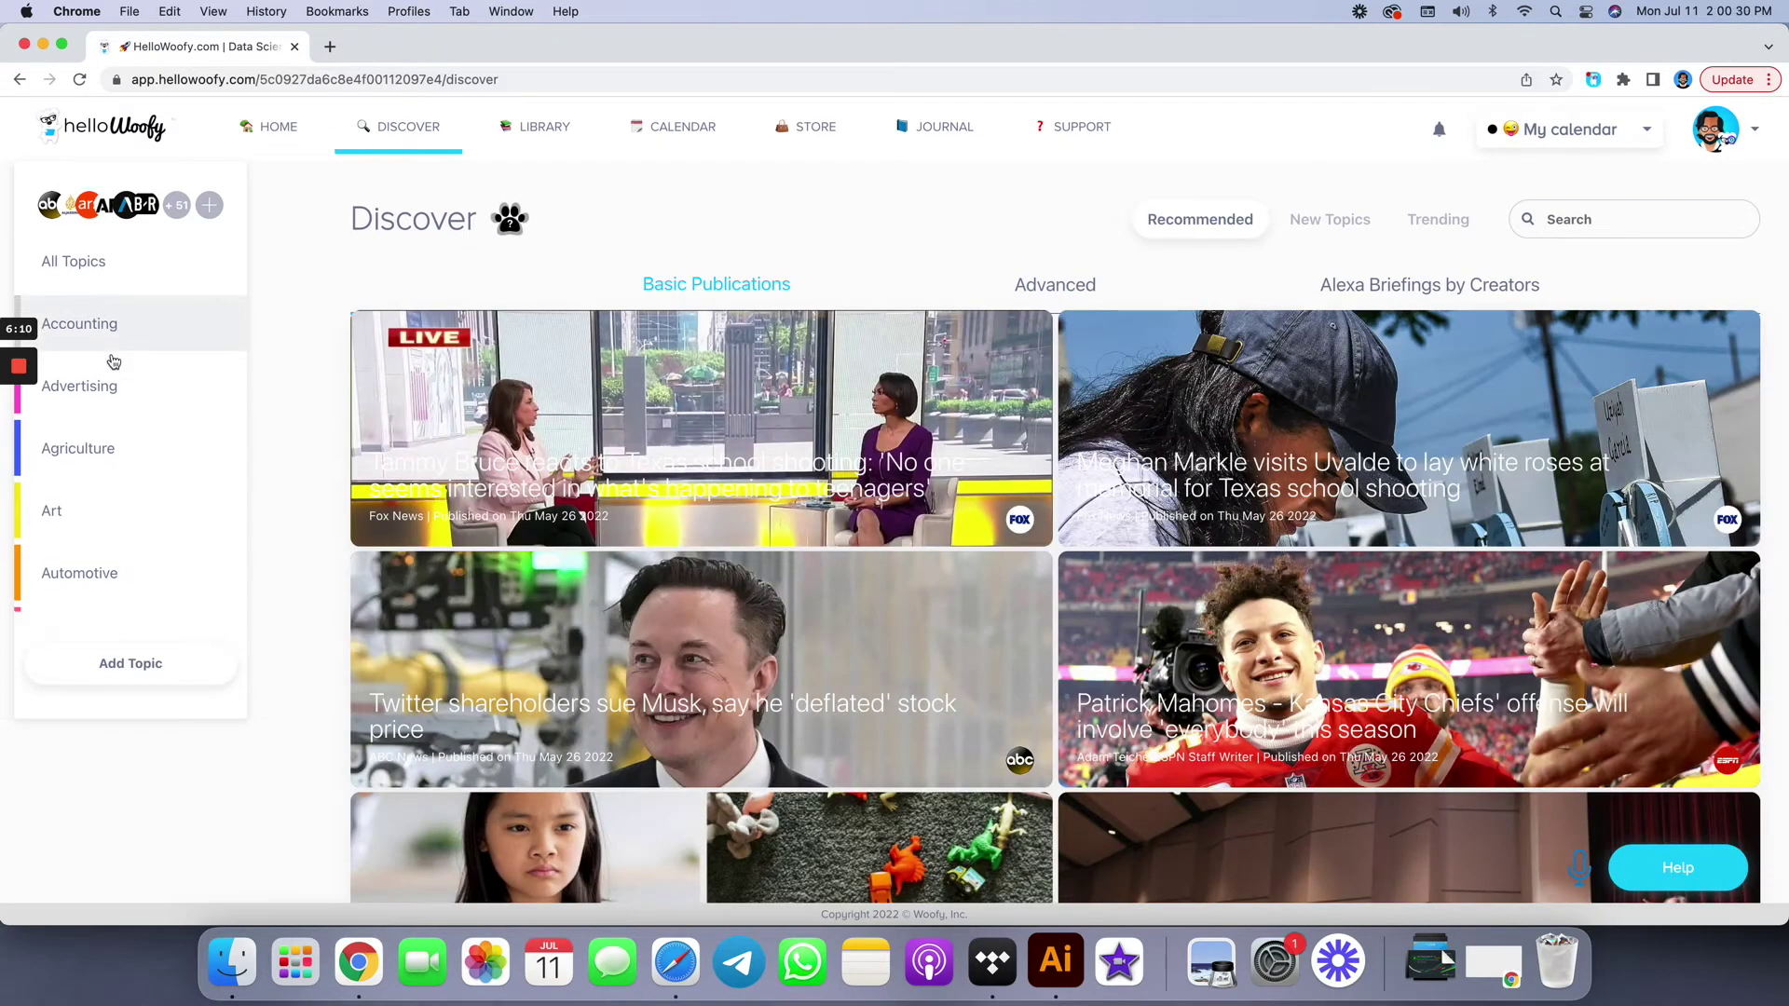
Step: Start adding a topic, browse the worldwide publication sources, and close that list
{"action": "scroll", "coordinate": [114, 360], "scroll_direction": "down", "scroll_amount": 2}
{"action": "scroll", "coordinate": [114, 362], "scroll_direction": "down", "scroll_amount": 3}
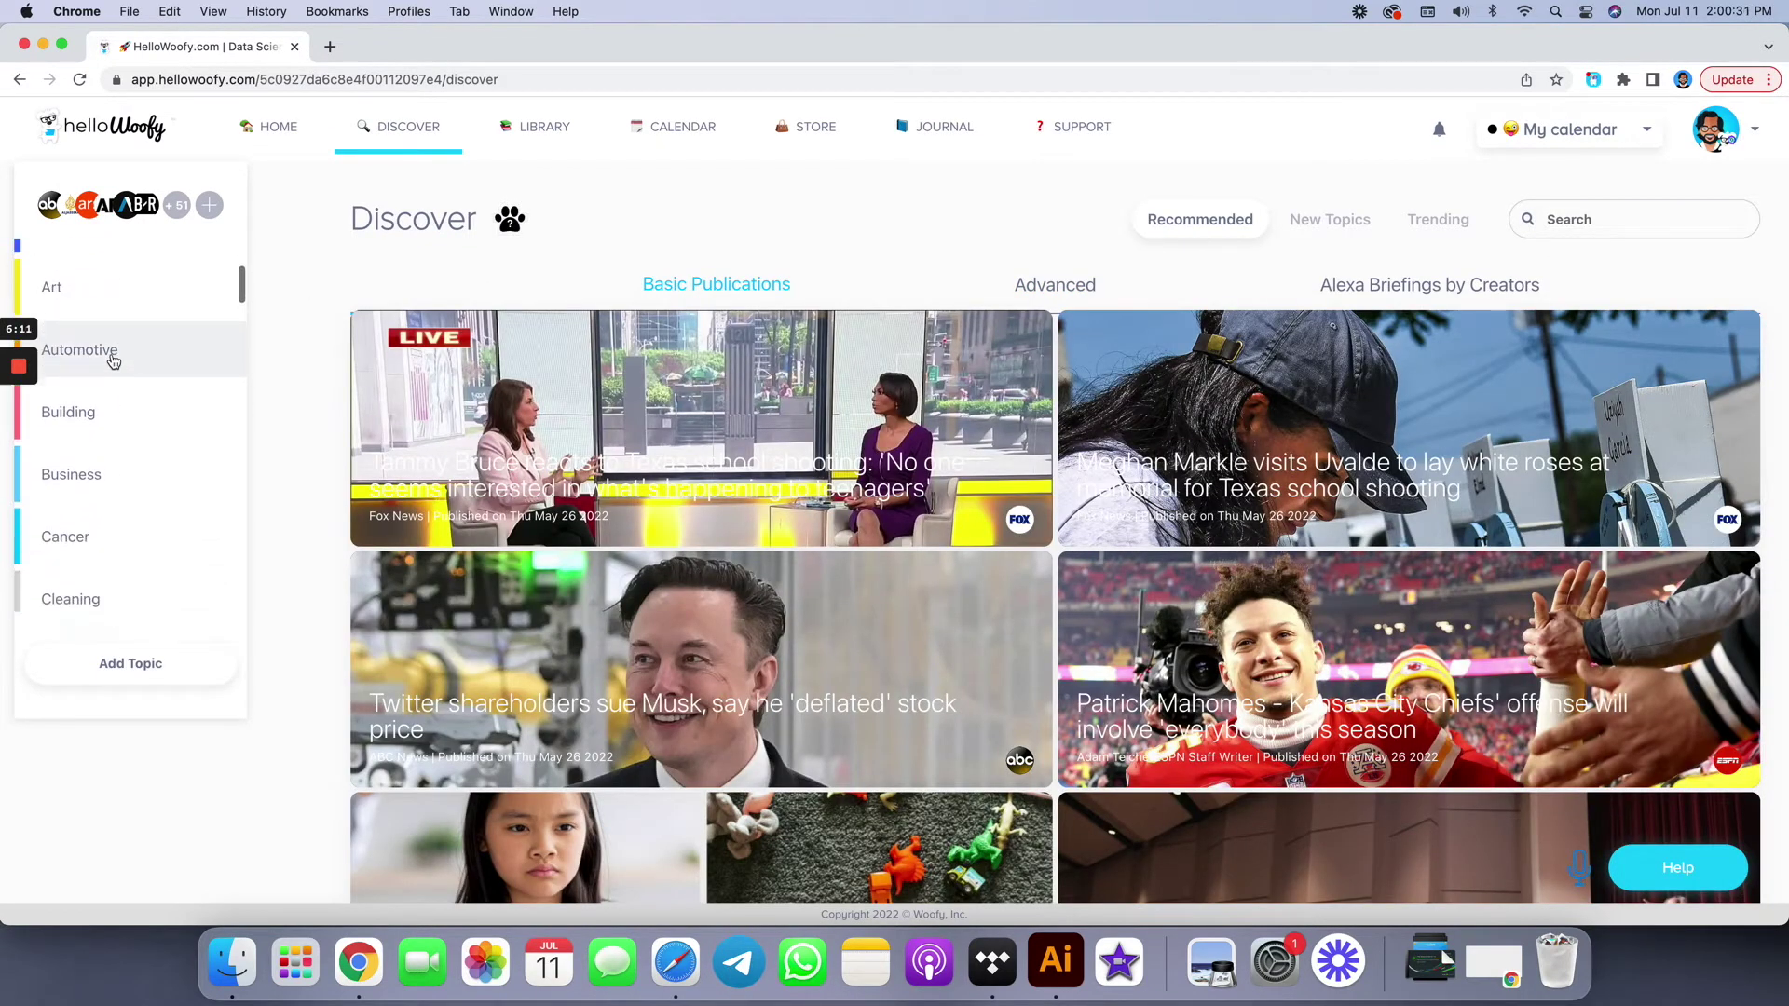
{"action": "left_click", "coordinate": [145, 667]}
{"action": "left_click", "coordinate": [1309, 296]}
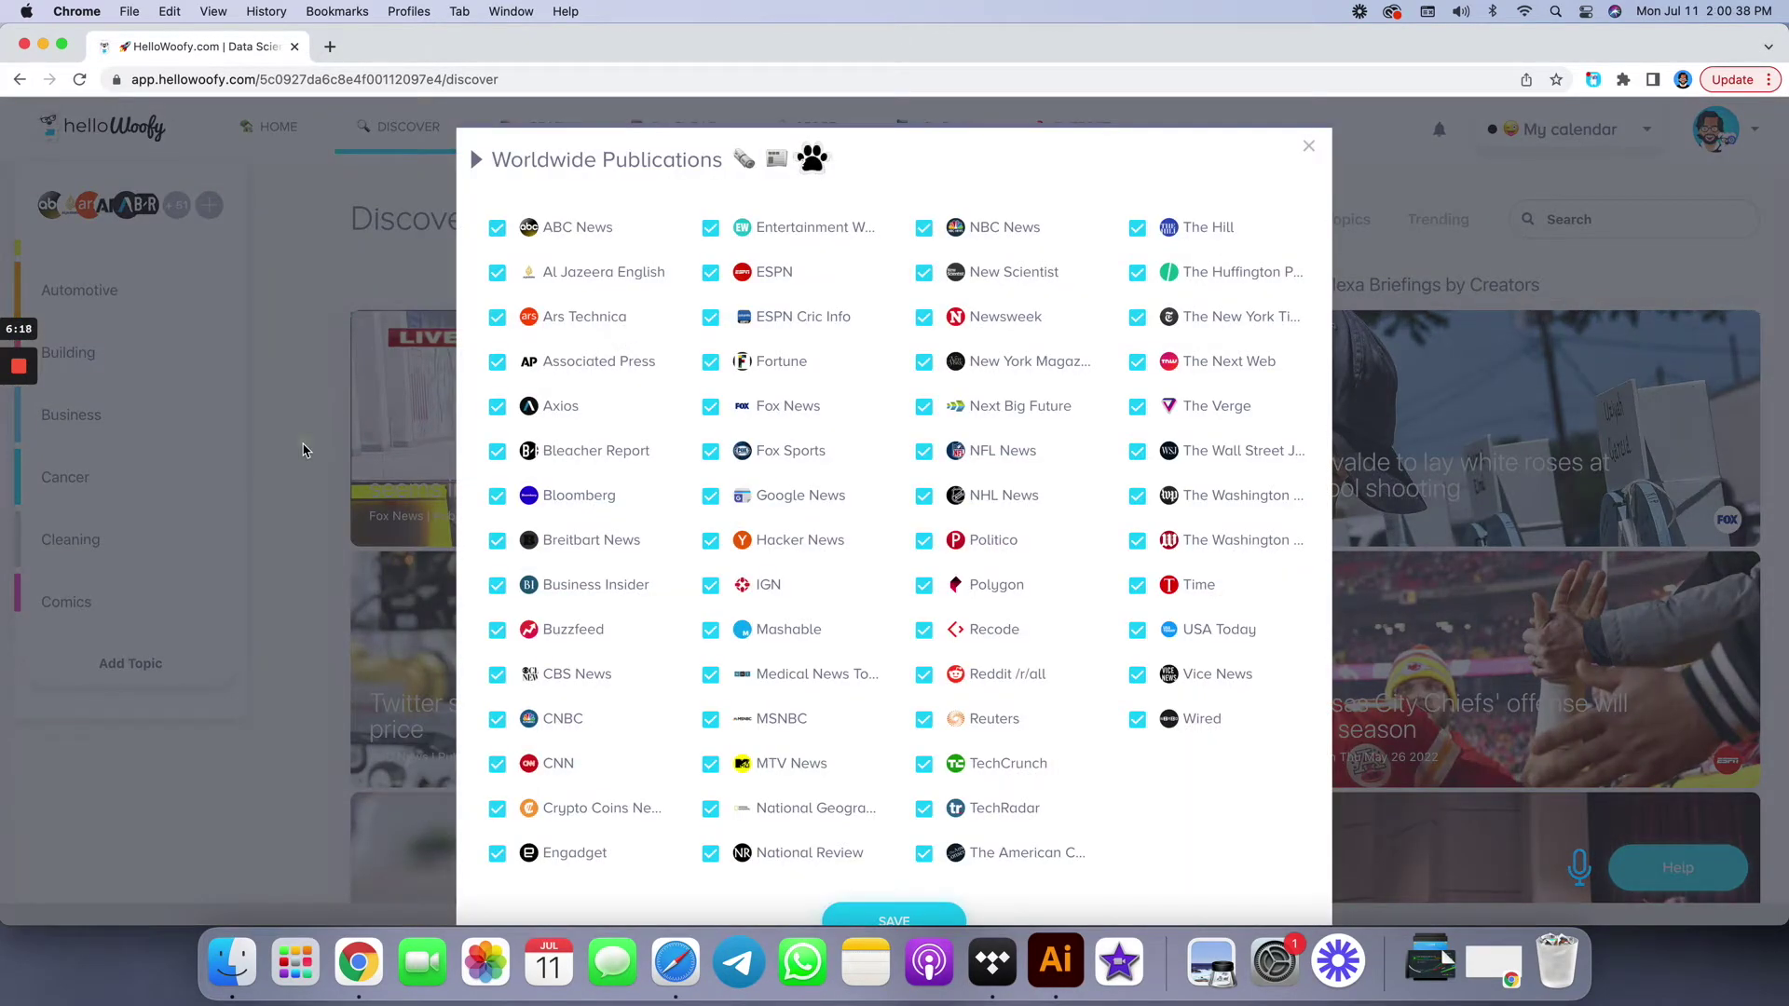
{"action": "left_click", "coordinate": [303, 450]}
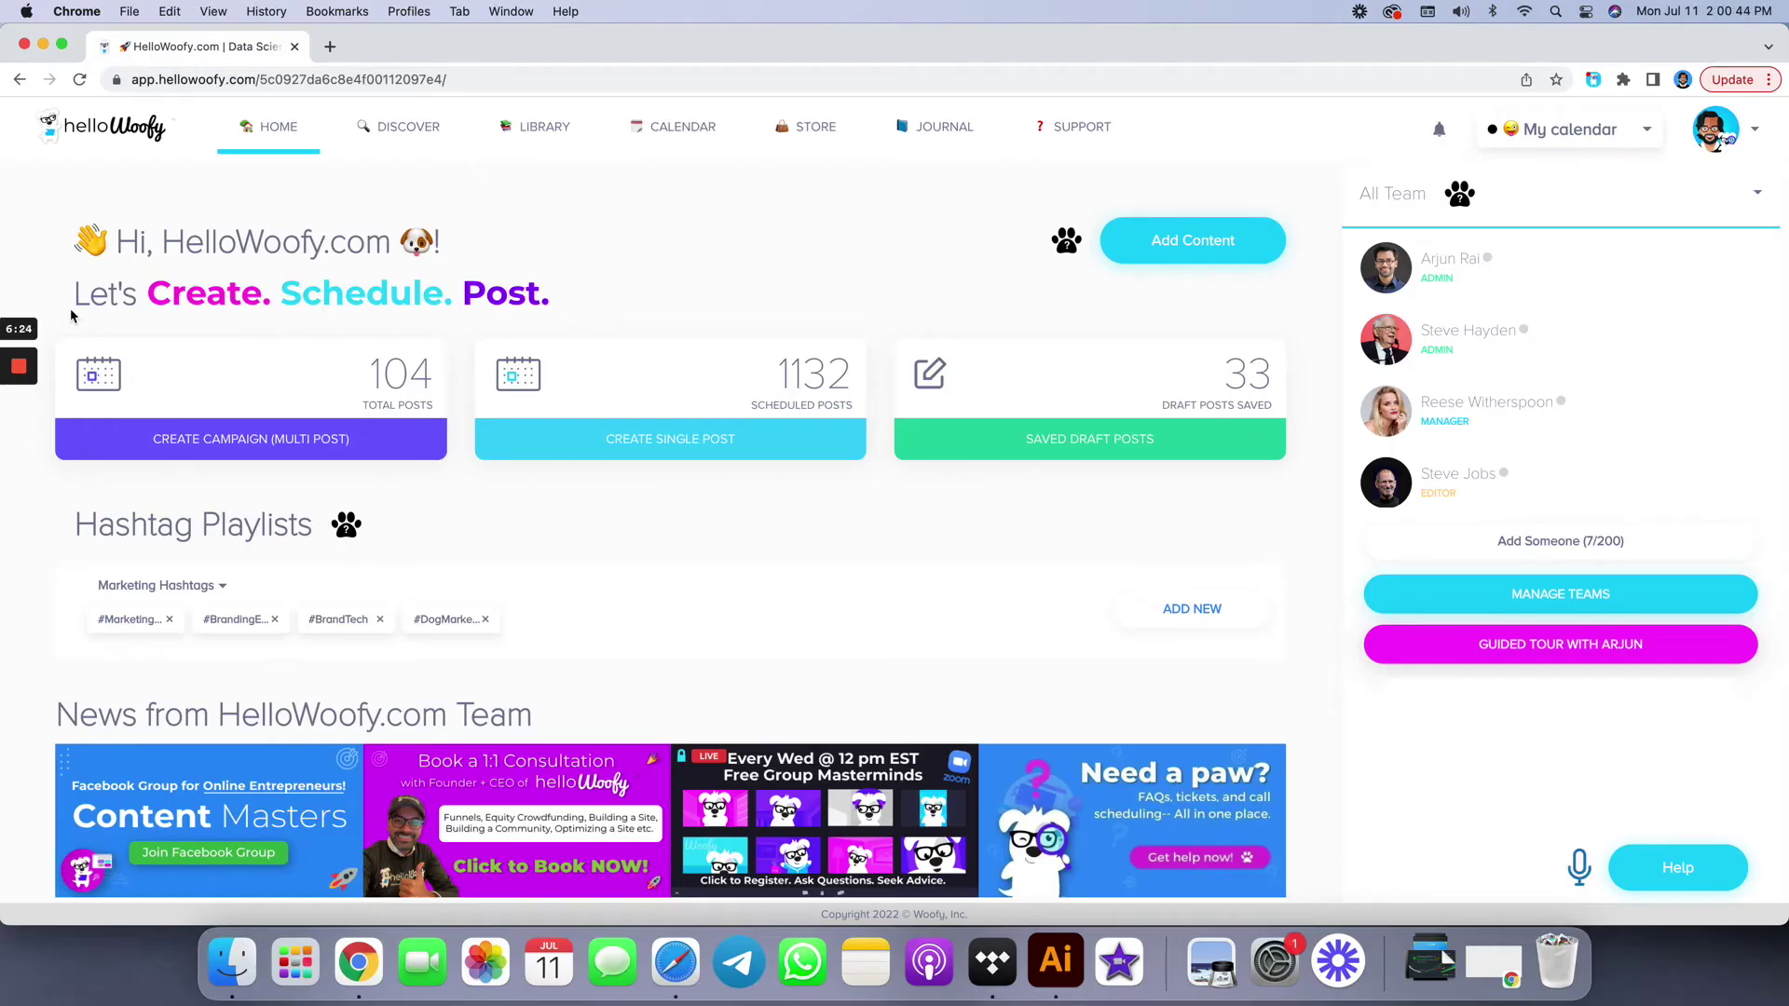
{"action": "scroll", "coordinate": [71, 316], "scroll_direction": "up", "scroll_amount": 10}
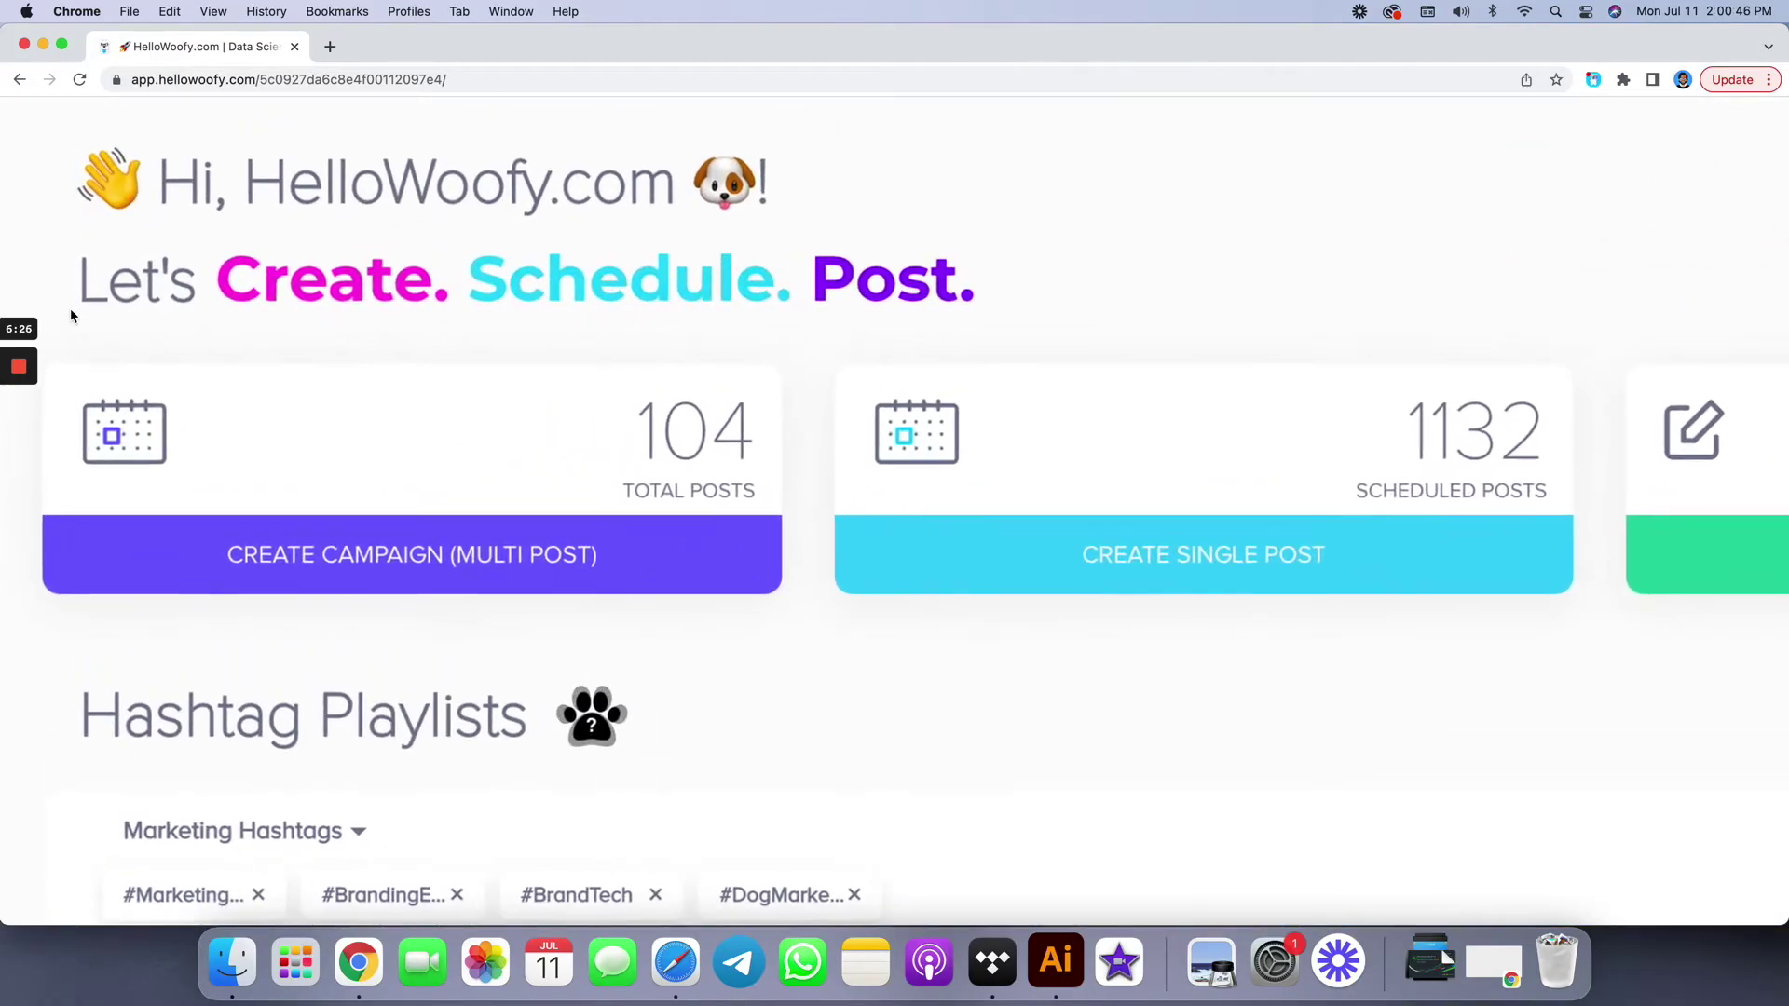
{"action": "scroll", "coordinate": [71, 316], "scroll_direction": "down", "scroll_amount": 10}
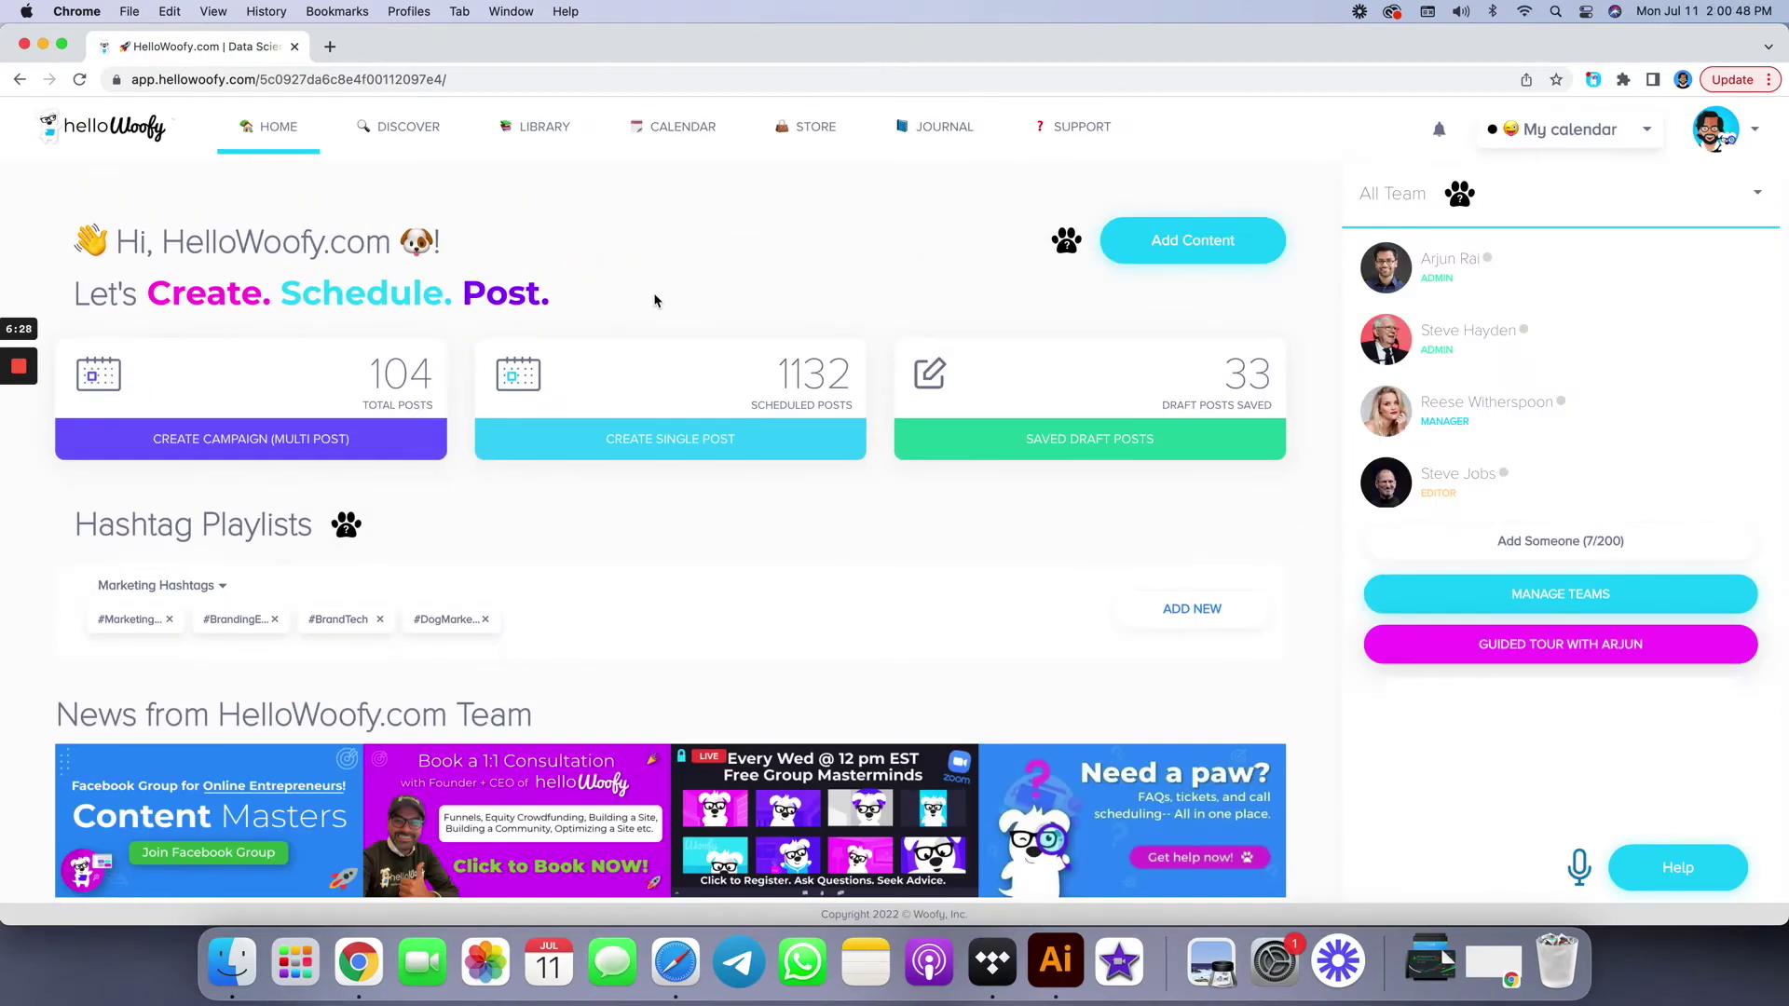
{"action": "scroll", "coordinate": [655, 300], "scroll_direction": "up", "scroll_amount": 5}
{"action": "scroll", "coordinate": [655, 301], "scroll_direction": "down", "scroll_amount": 5}
{"action": "scroll", "coordinate": [1291, 305], "scroll_direction": "up", "scroll_amount": 5}
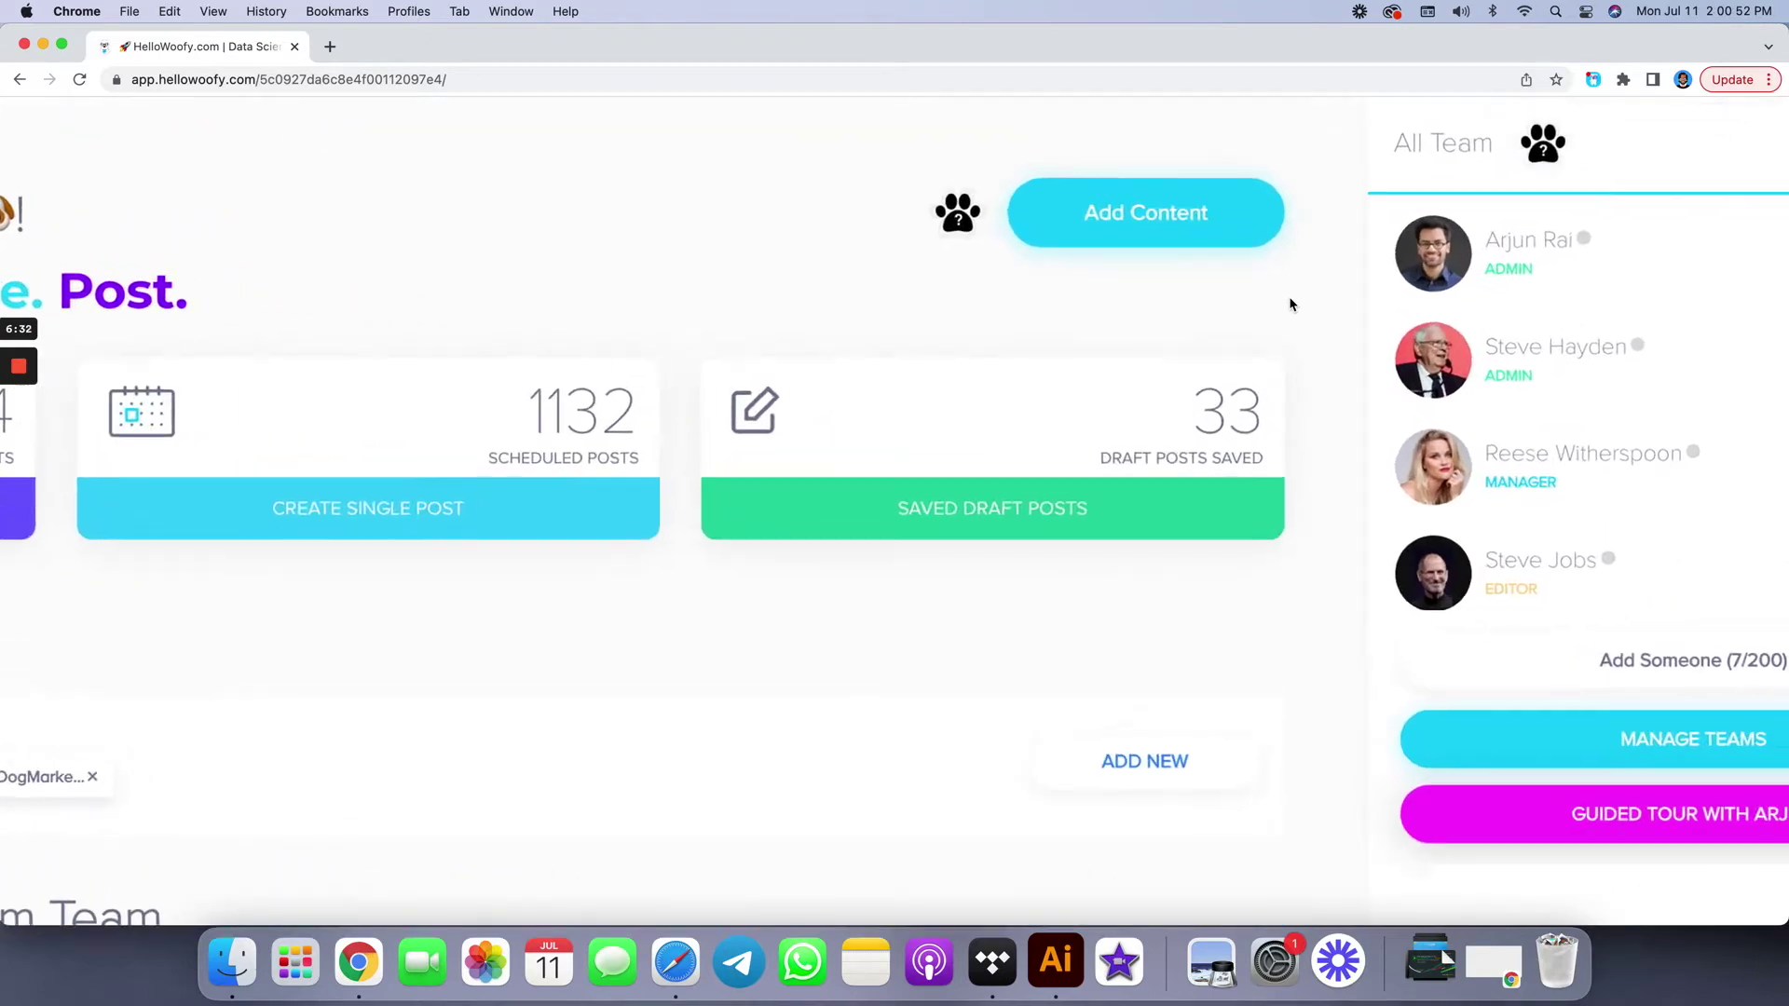
{"action": "scroll", "coordinate": [1291, 305], "scroll_direction": "down", "scroll_amount": 5}
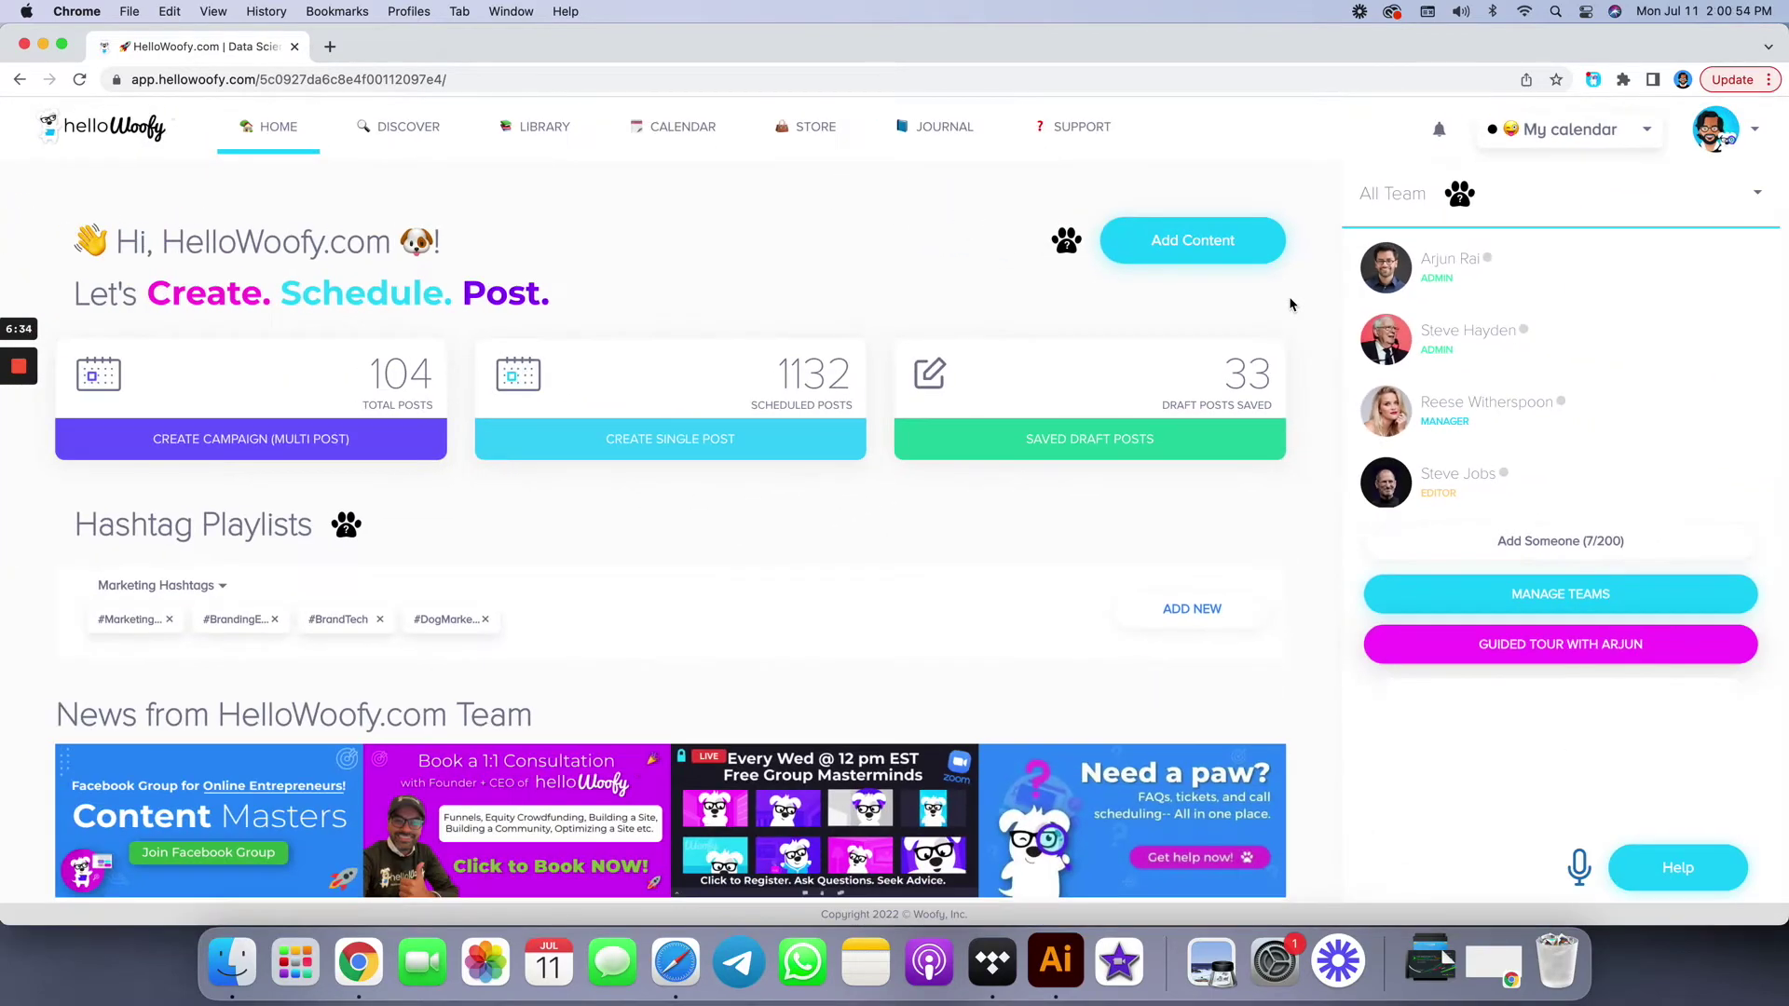
{"action": "scroll", "coordinate": [1785, 442], "scroll_direction": "up", "scroll_amount": 5}
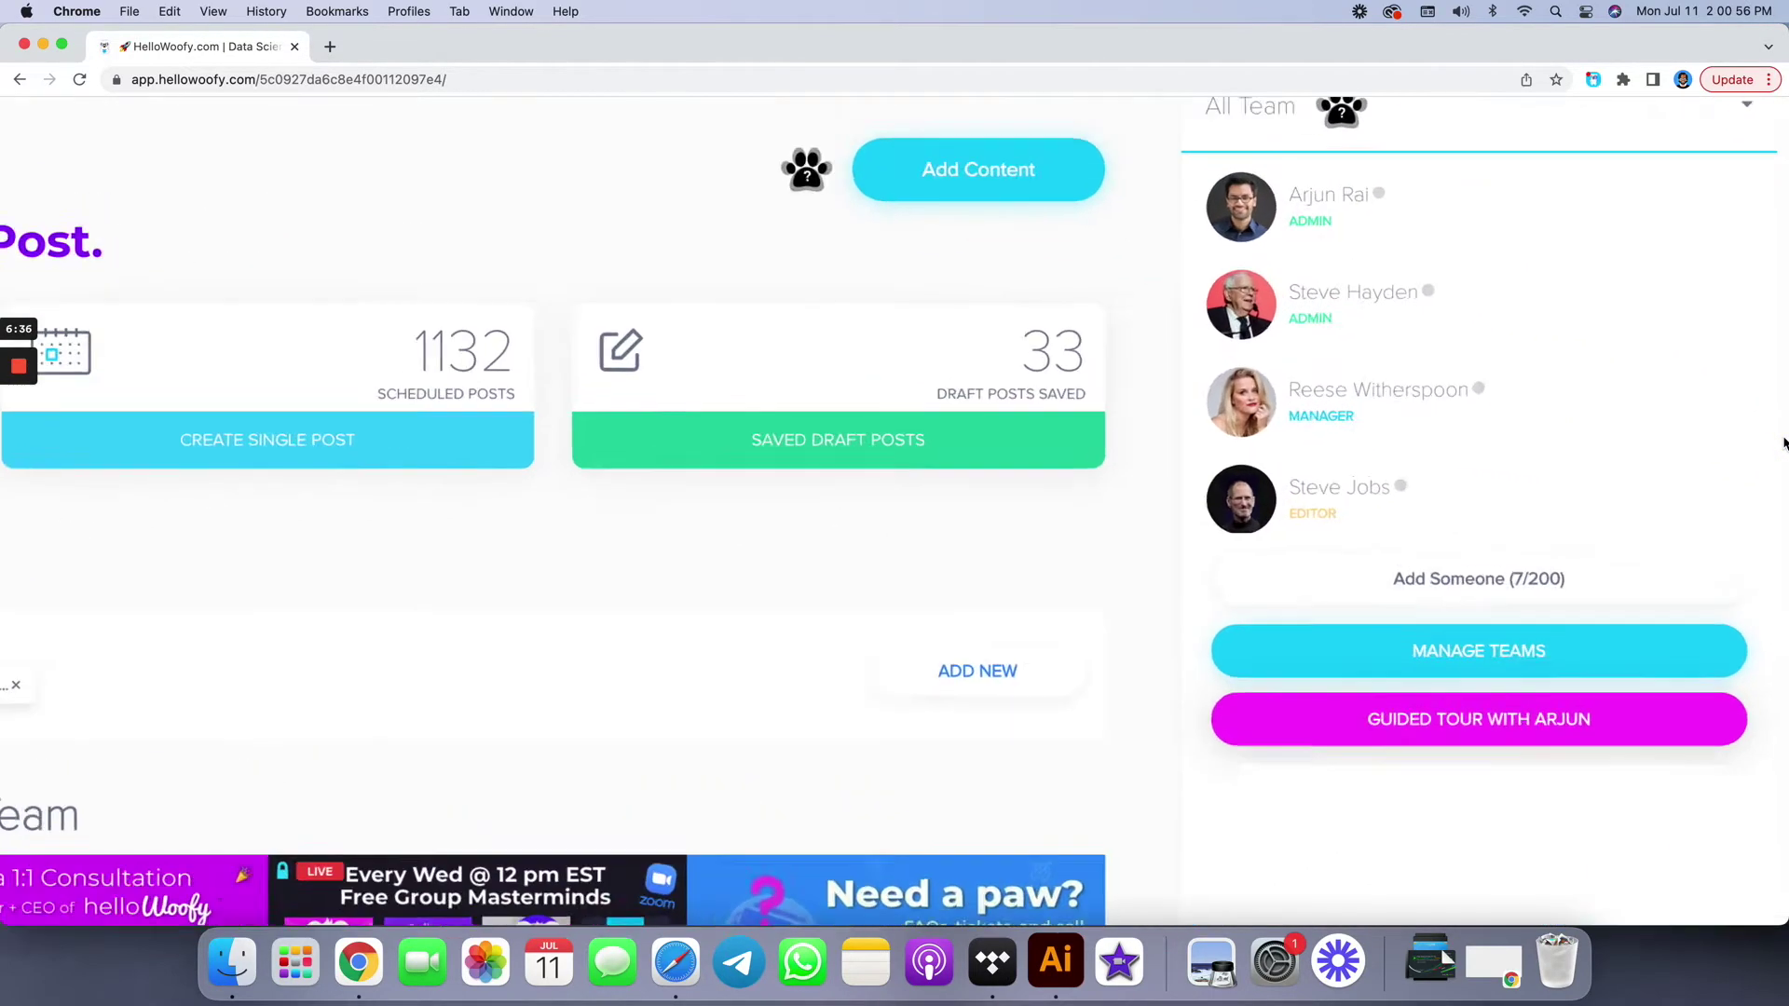
{"action": "left_click", "coordinate": [1396, 596]}
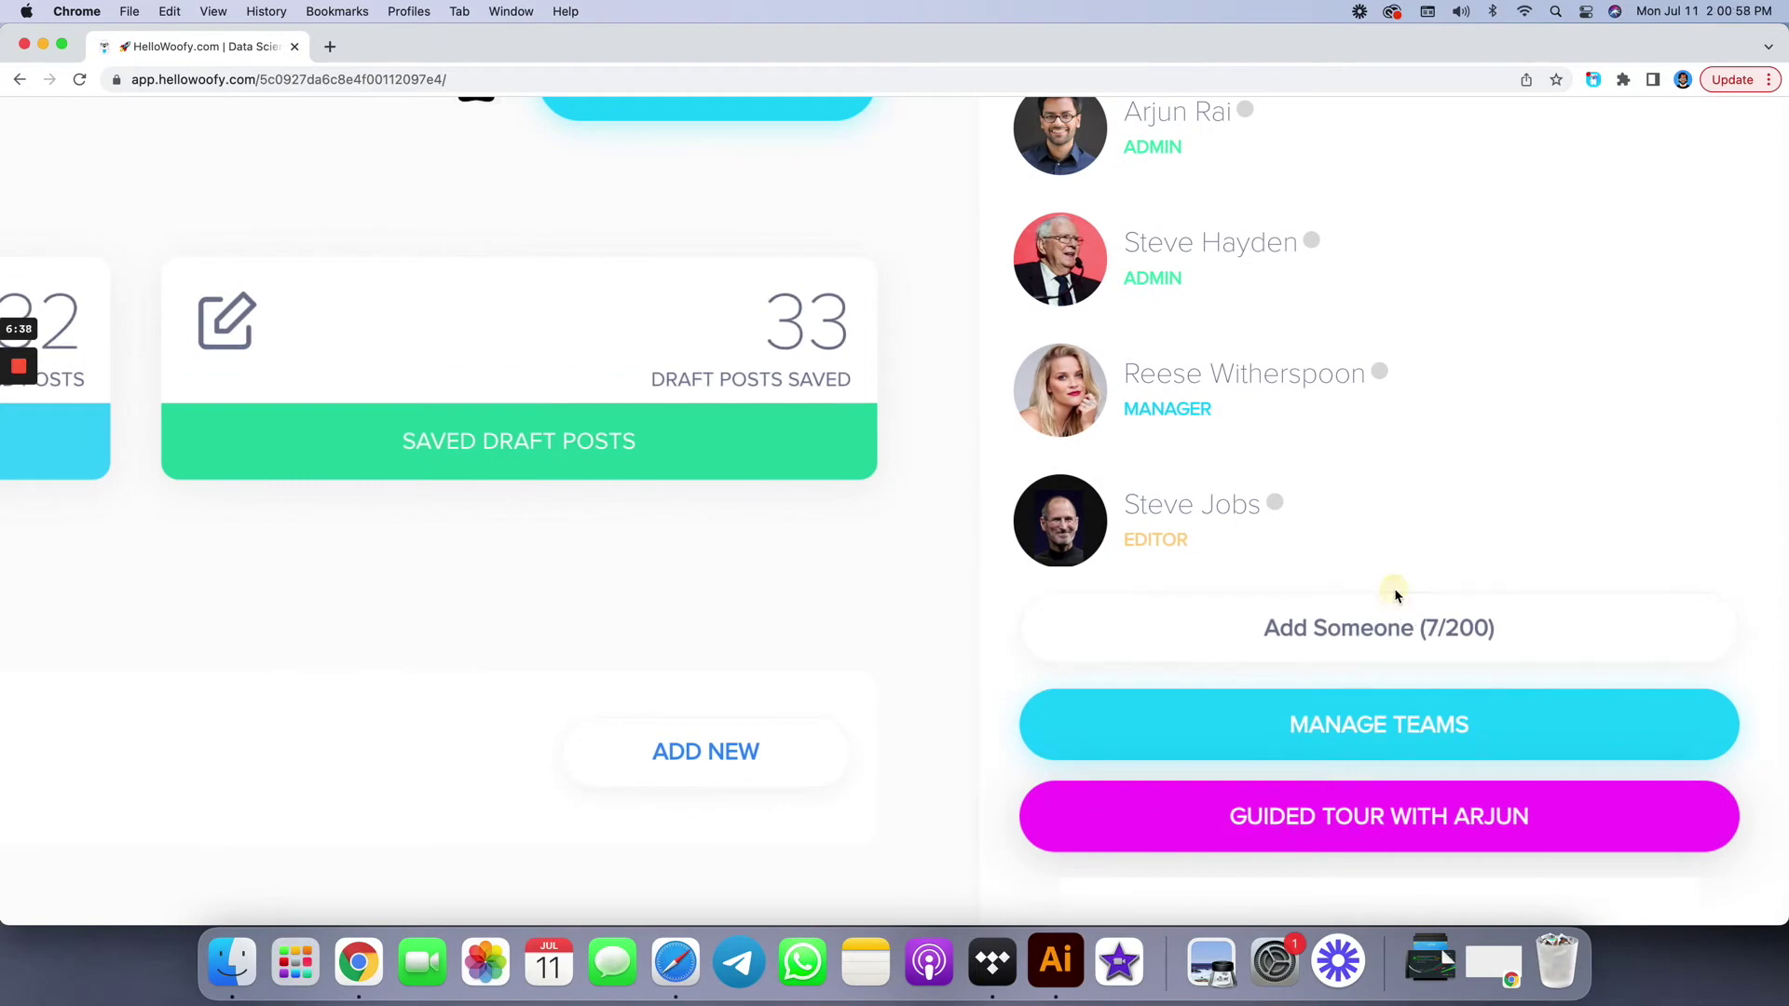
{"action": "left_click", "coordinate": [1348, 776]}
{"action": "scroll", "coordinate": [1342, 776], "scroll_direction": "down", "scroll_amount": 2}
{"action": "scroll", "coordinate": [1327, 806], "scroll_direction": "down", "scroll_amount": 5}
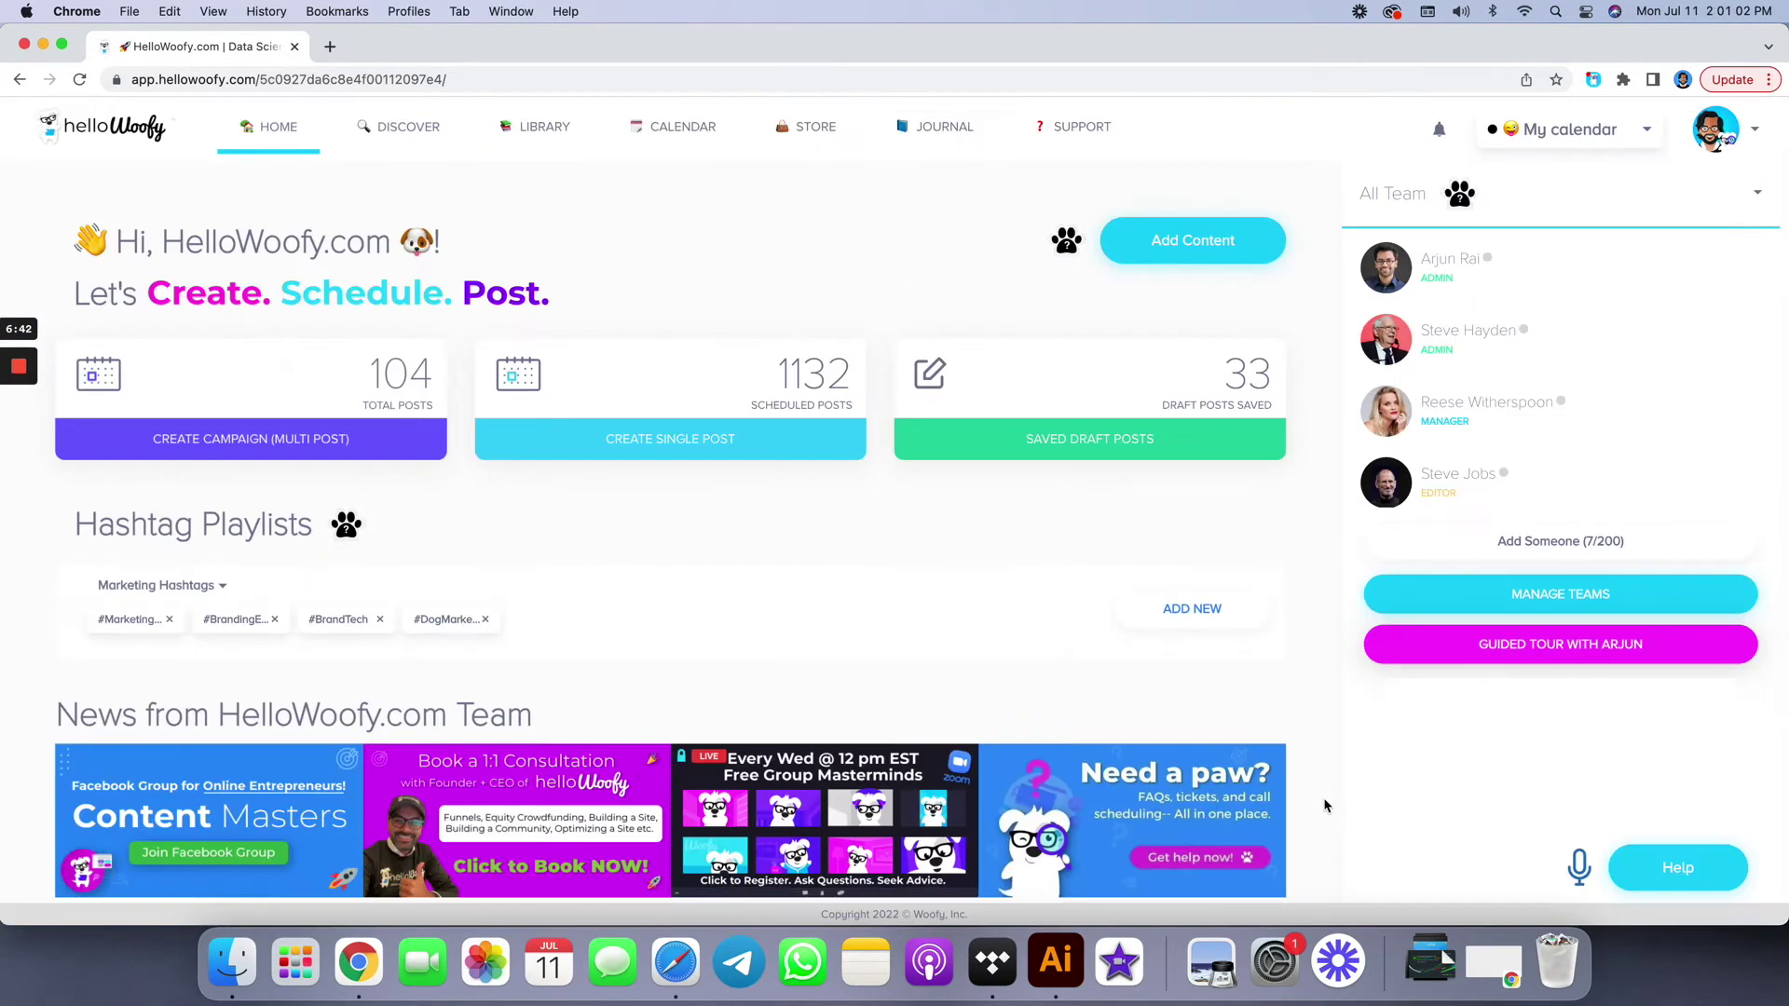
{"action": "scroll", "coordinate": [429, 708], "scroll_direction": "down", "scroll_amount": 1}
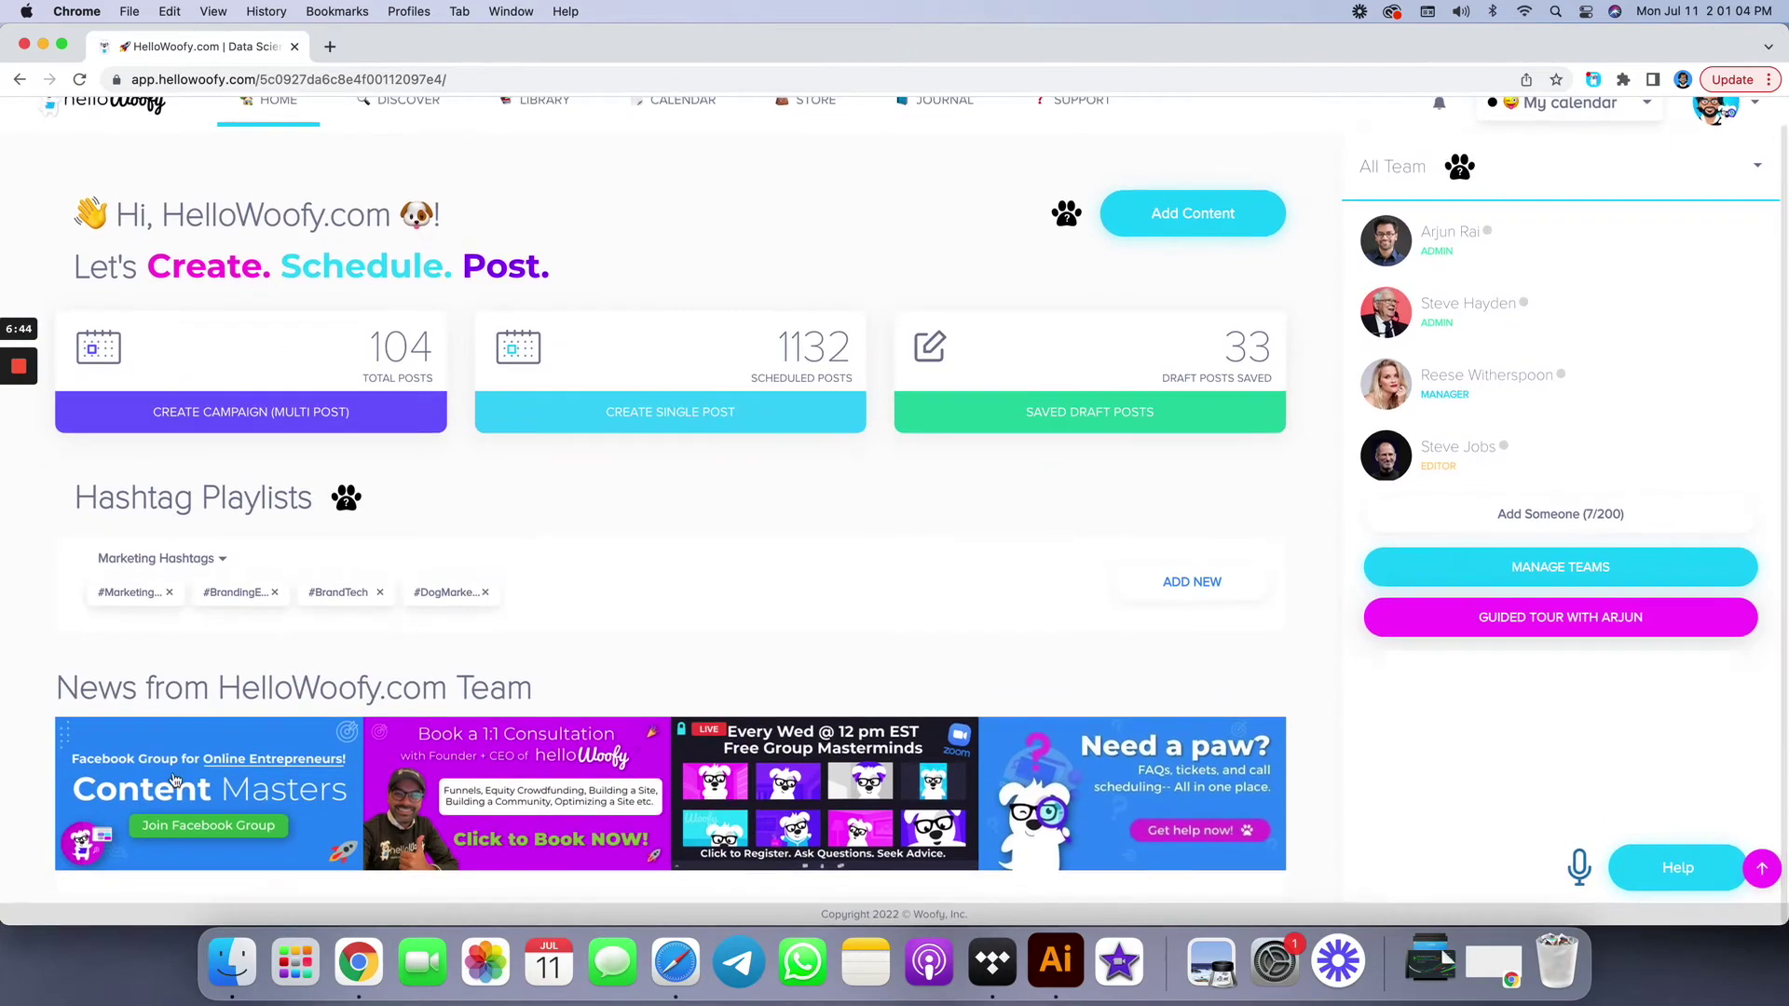
{"action": "scroll", "coordinate": [126, 789], "scroll_direction": "up", "scroll_amount": 5}
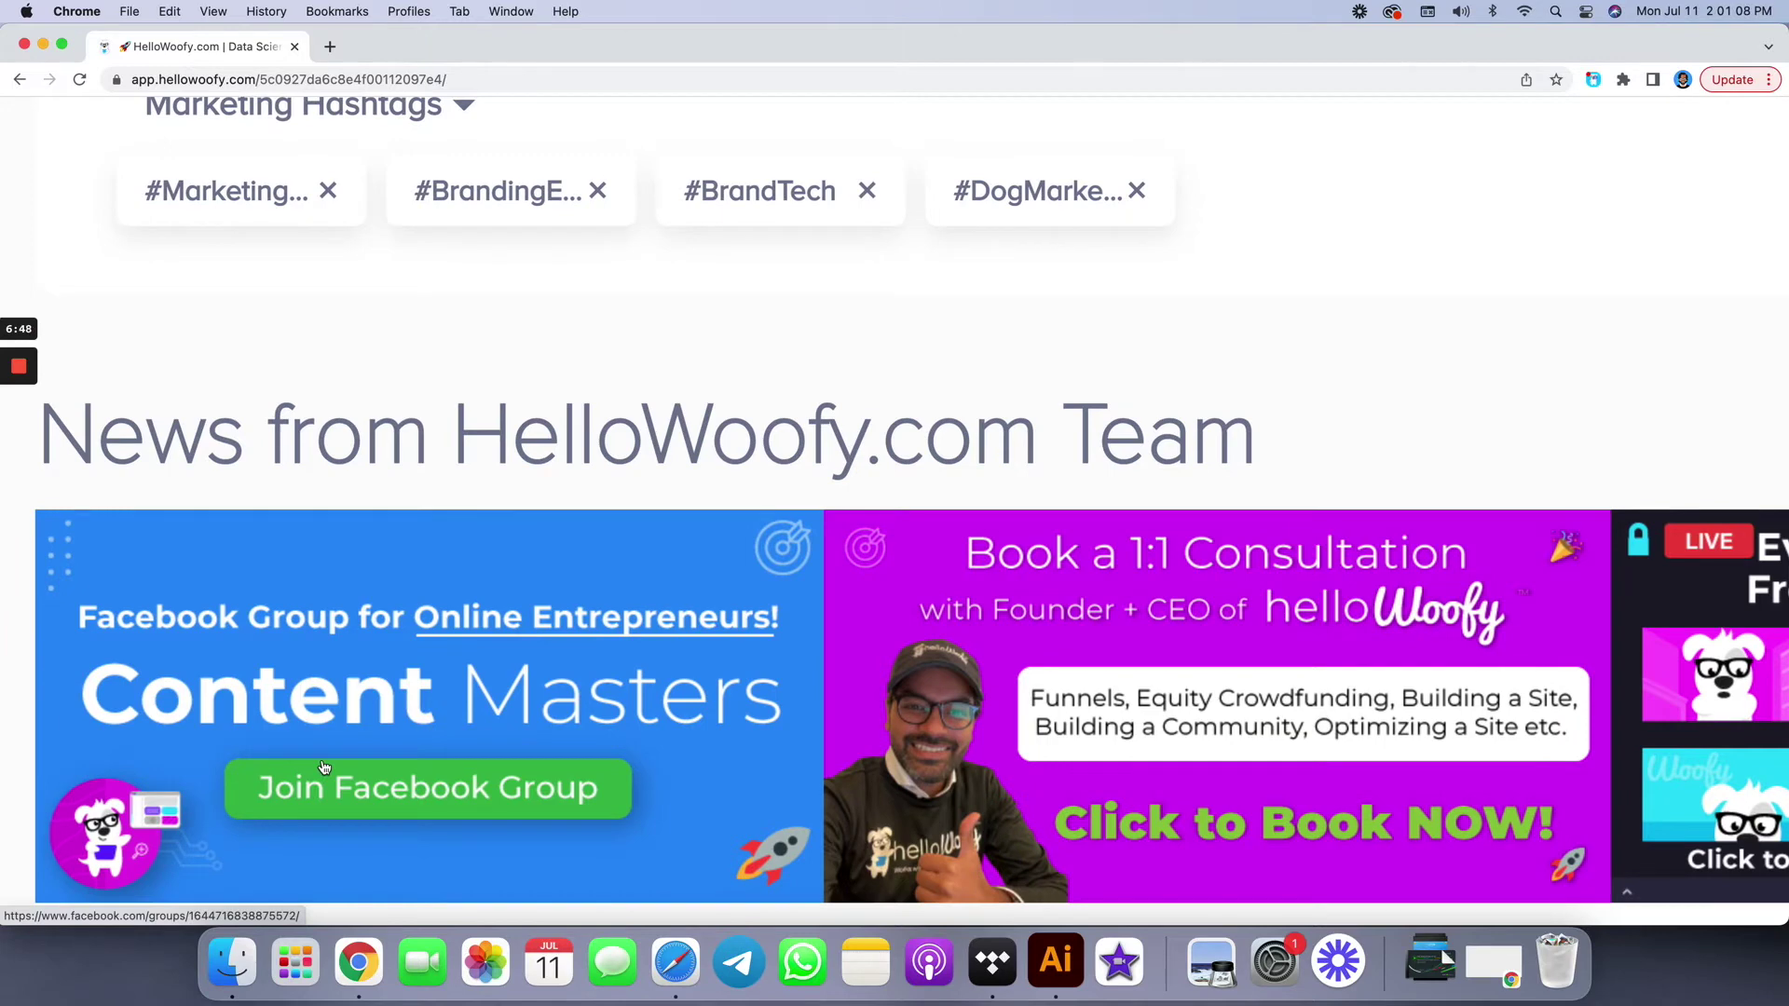
{"action": "scroll", "coordinate": [323, 767], "scroll_direction": "right", "scroll_amount": 6}
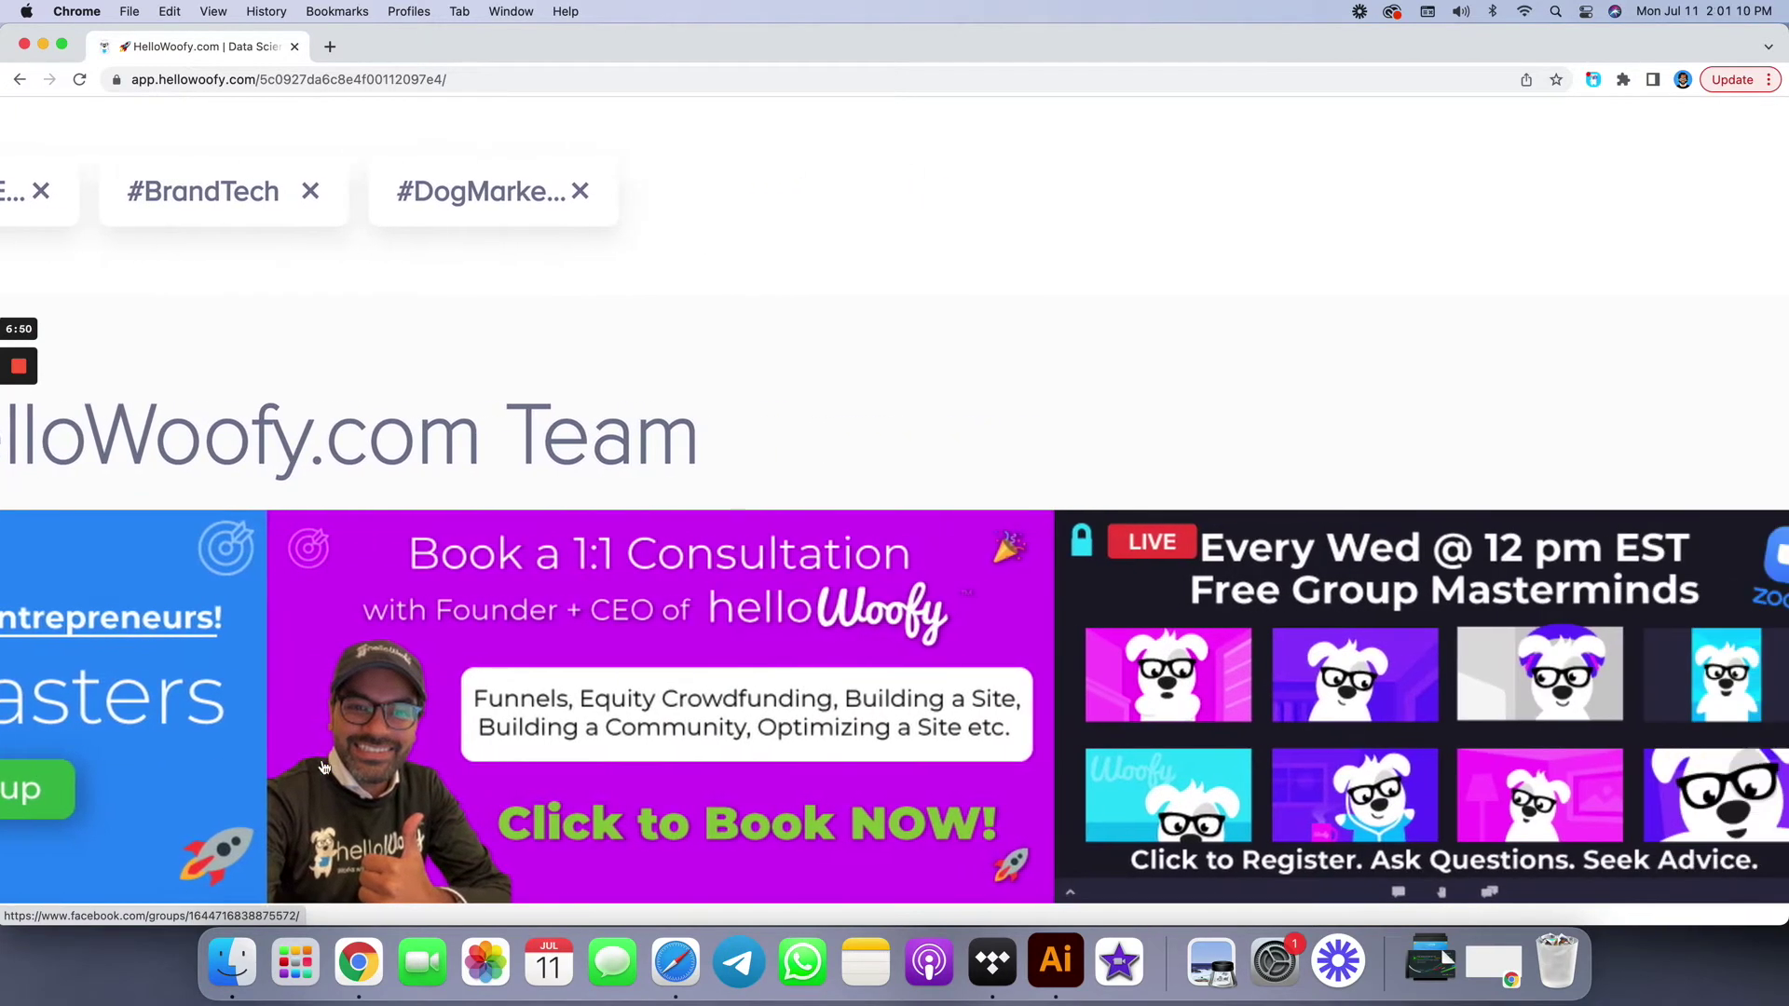
{"action": "scroll", "coordinate": [324, 767], "scroll_direction": "right", "scroll_amount": 6}
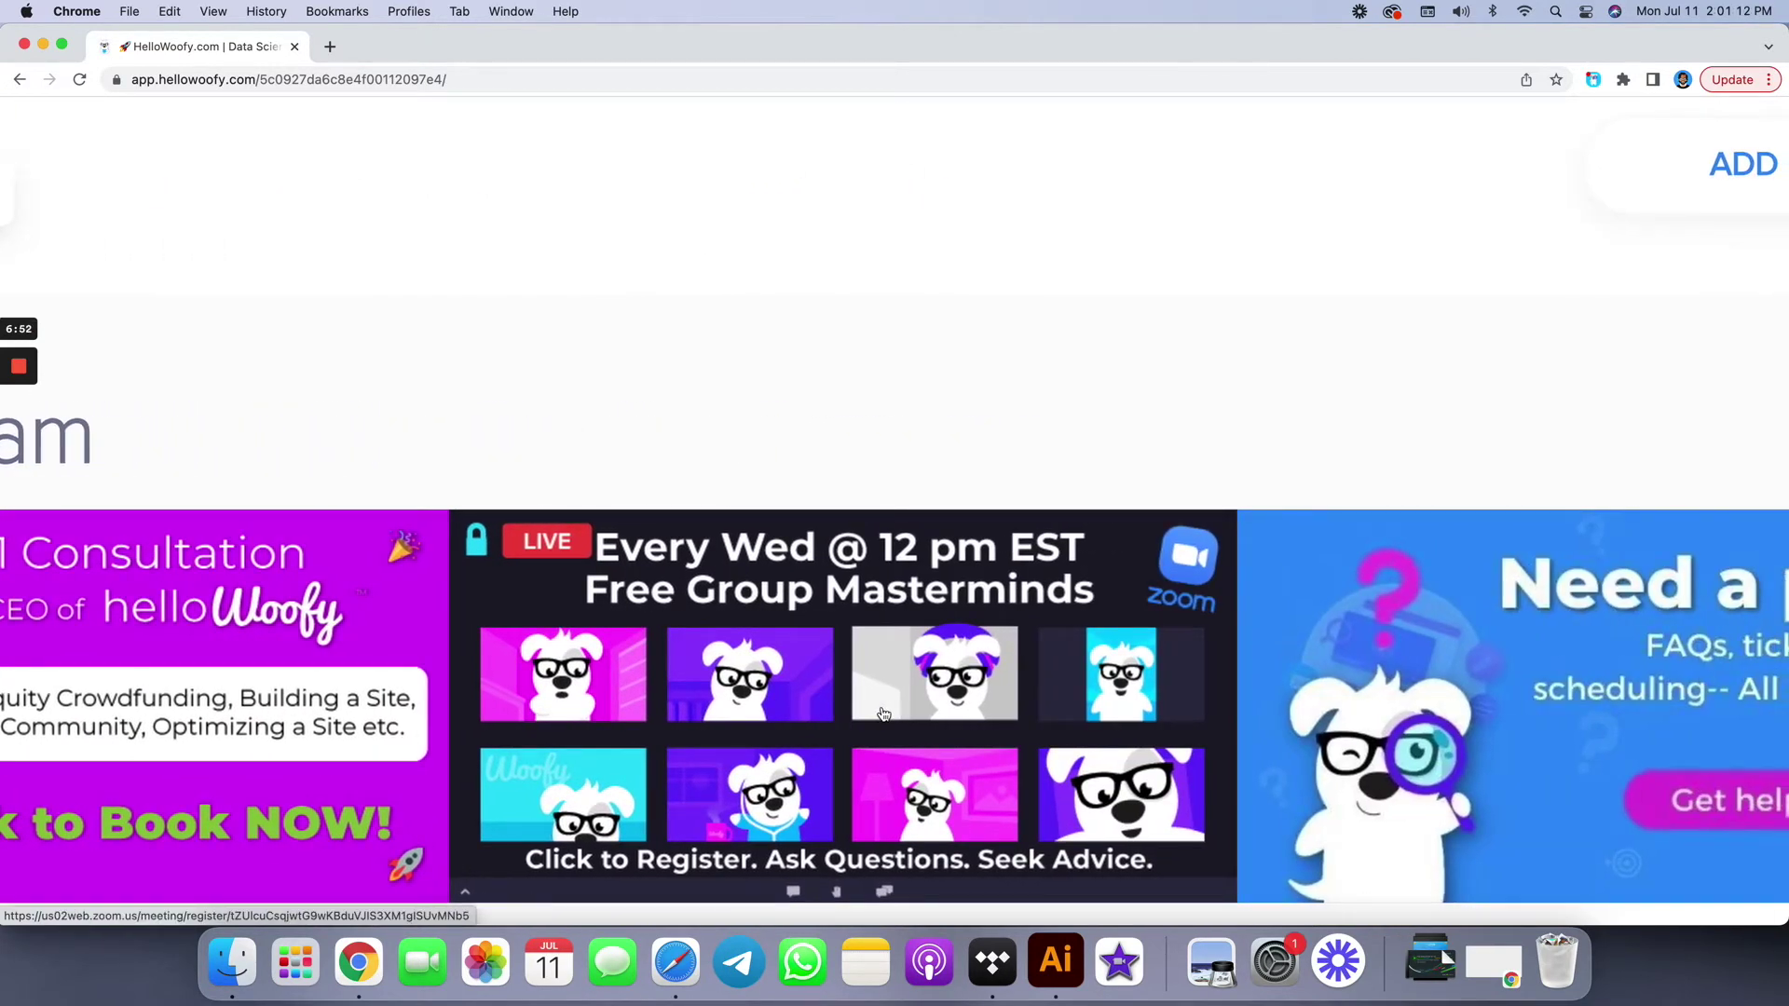
{"action": "scroll", "coordinate": [884, 715], "scroll_direction": "right", "scroll_amount": 8}
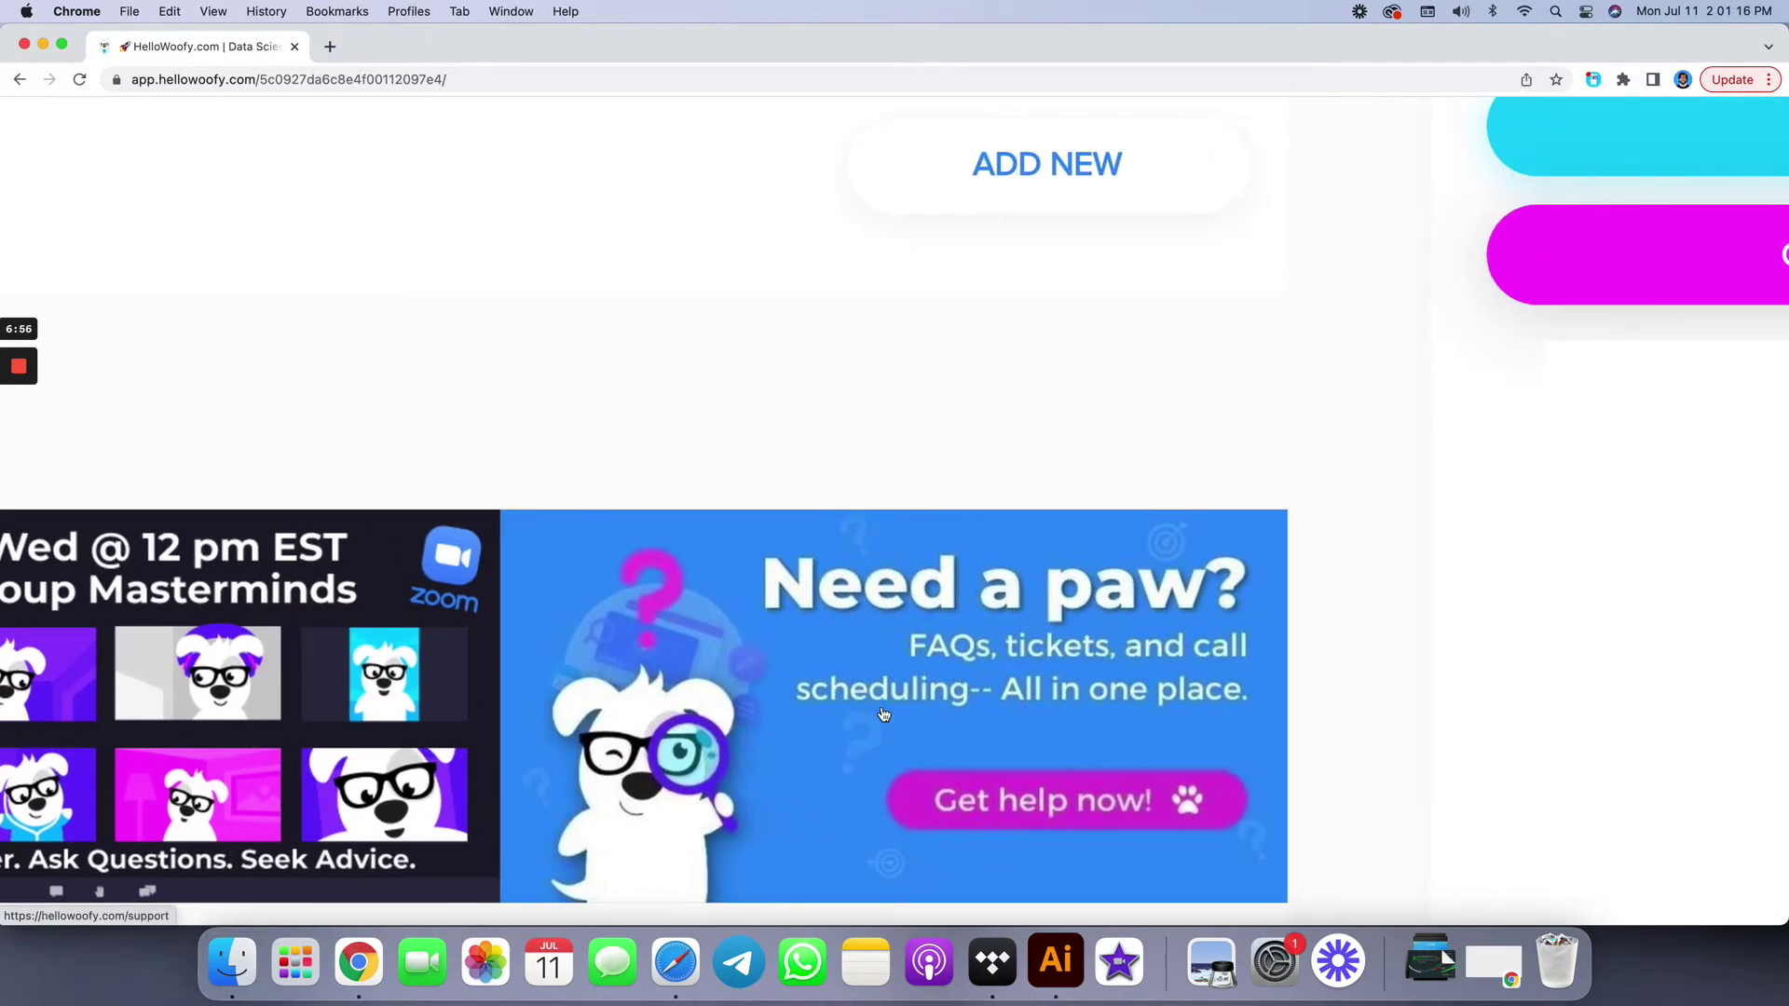
{"action": "scroll", "coordinate": [884, 715], "scroll_direction": "down", "scroll_amount": 5}
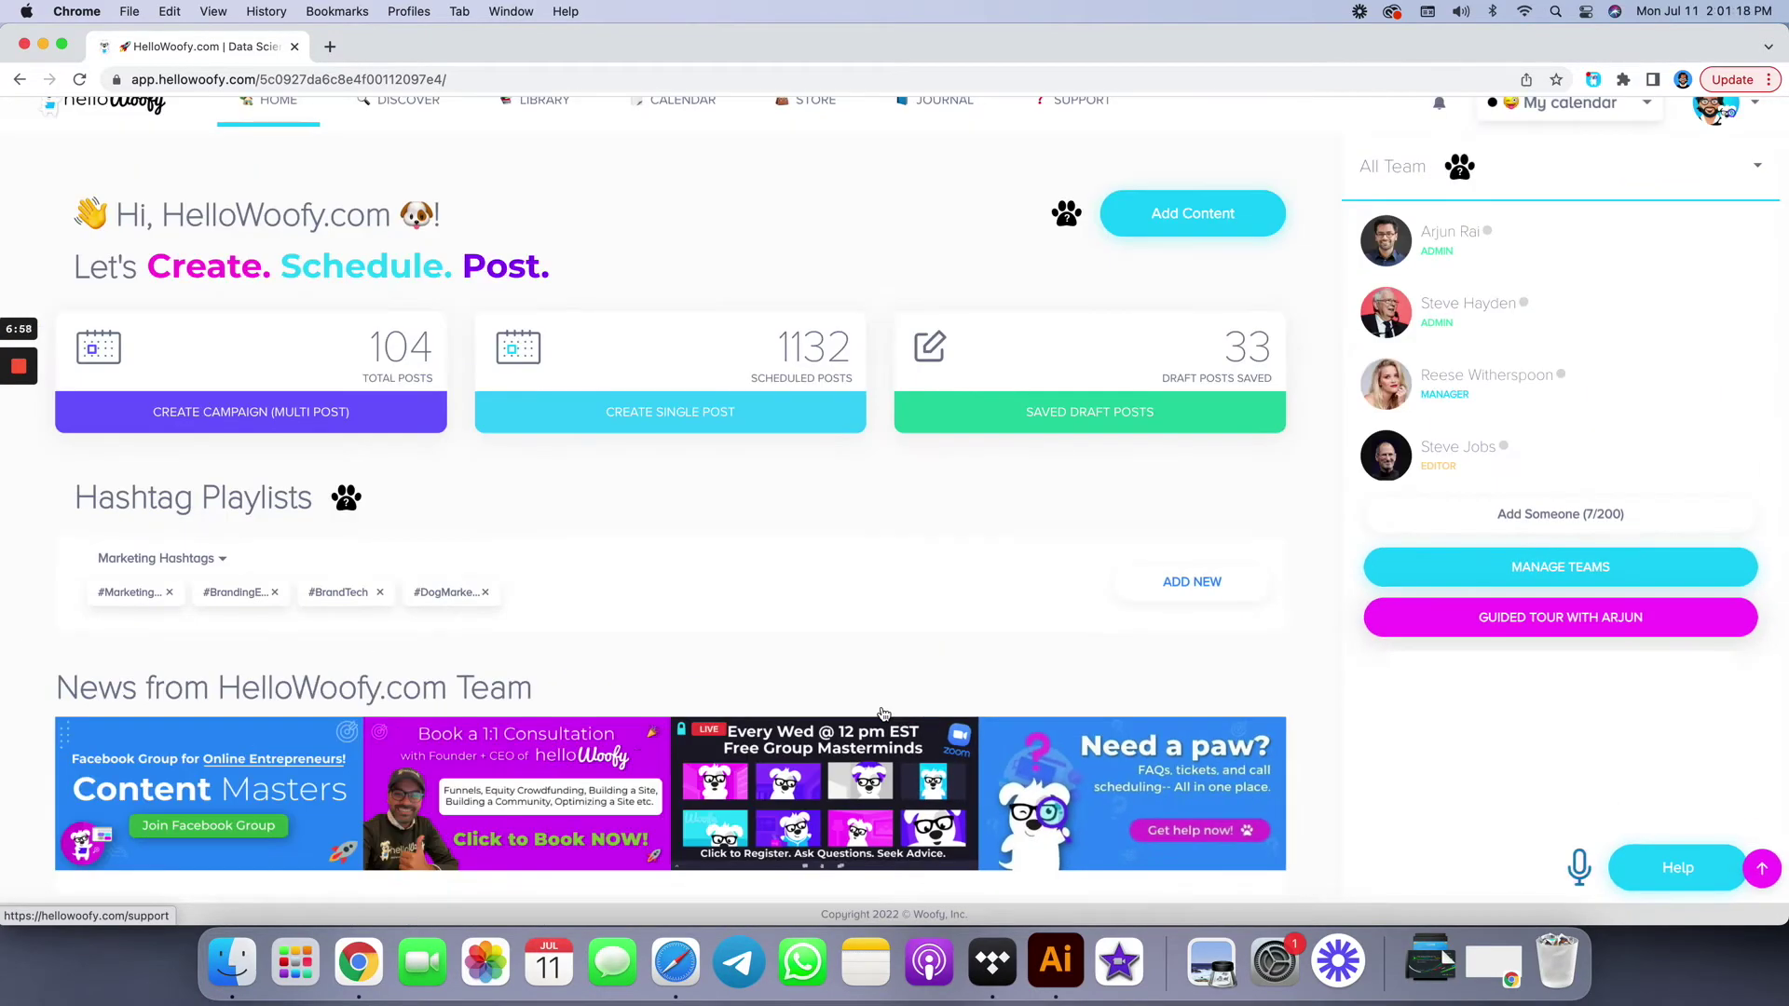